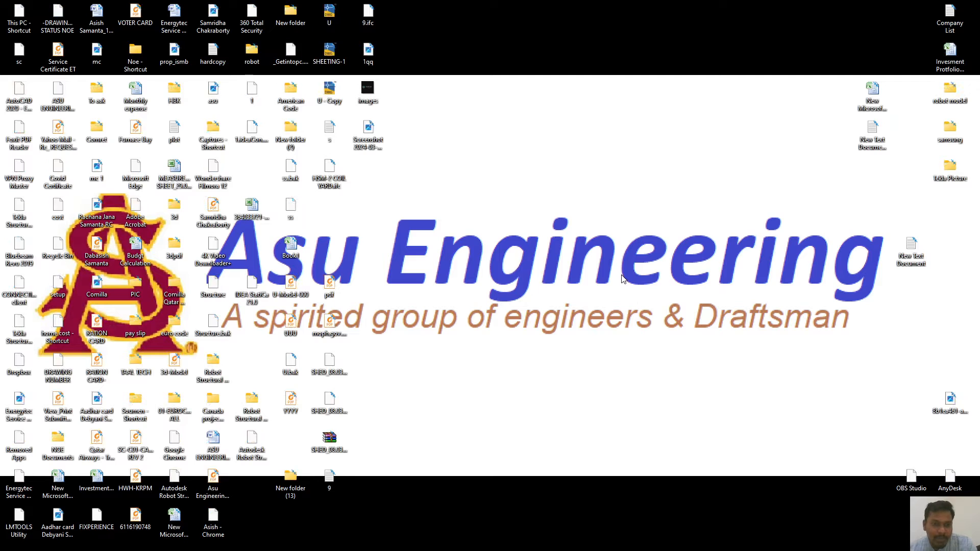
right_click(531, 313)
click(551, 336)
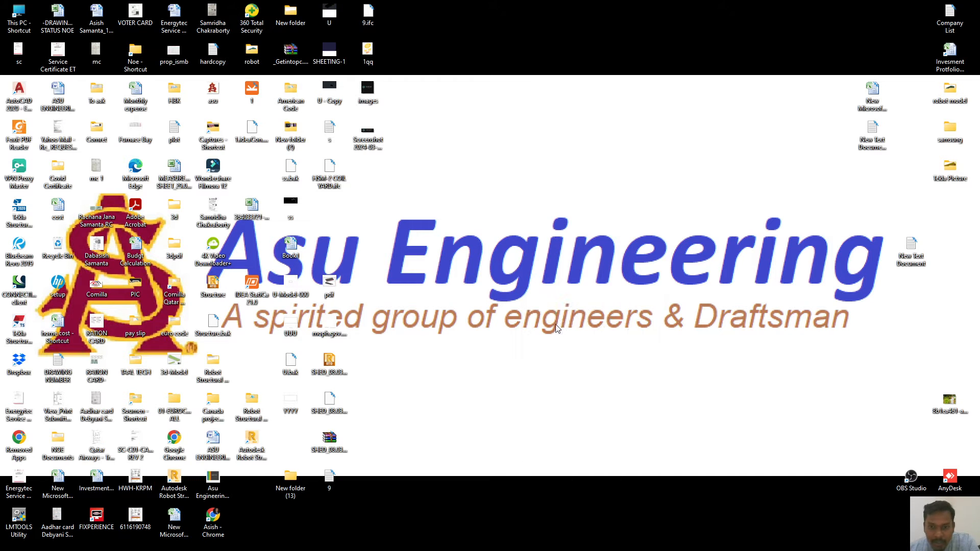
right_click(556, 301)
click(580, 321)
right_click(564, 295)
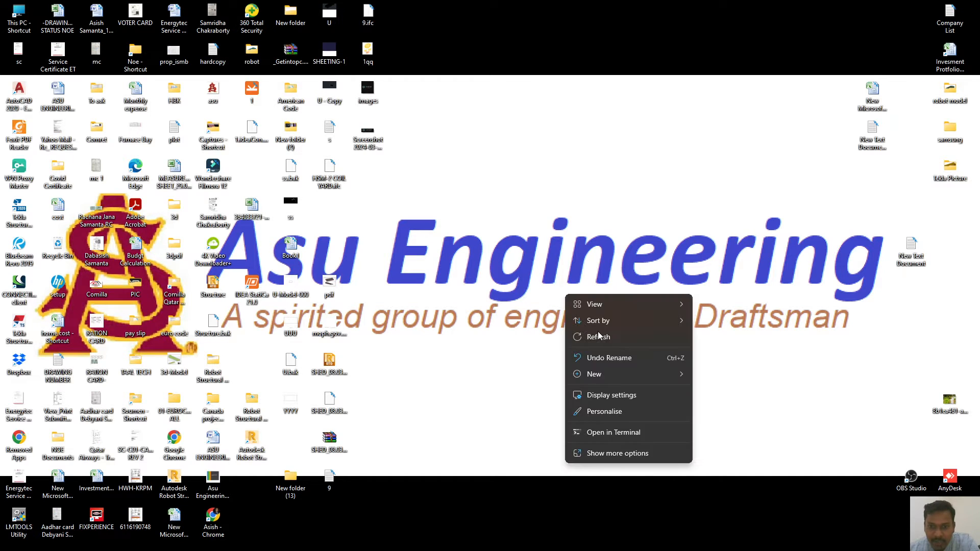
click(595, 337)
right_click(546, 252)
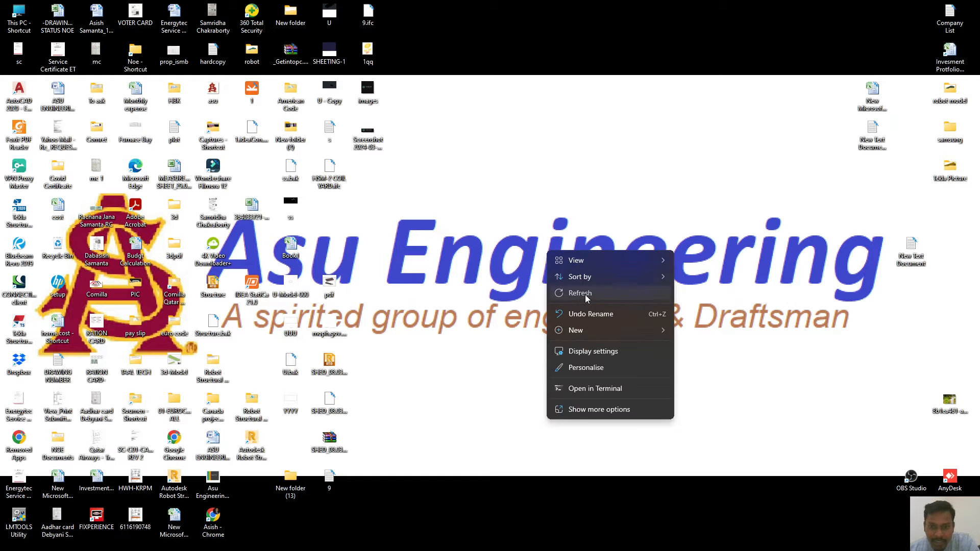
click(582, 295)
right_click(574, 275)
click(606, 317)
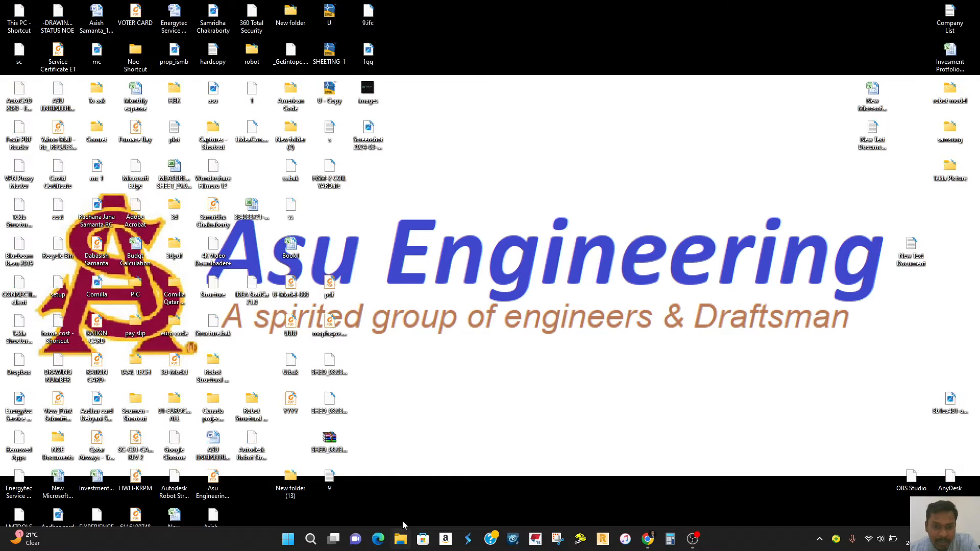
Open Autodesk Robot Structural Analysis Professional and create a new project from the shell structure template
mouse_move(543, 541)
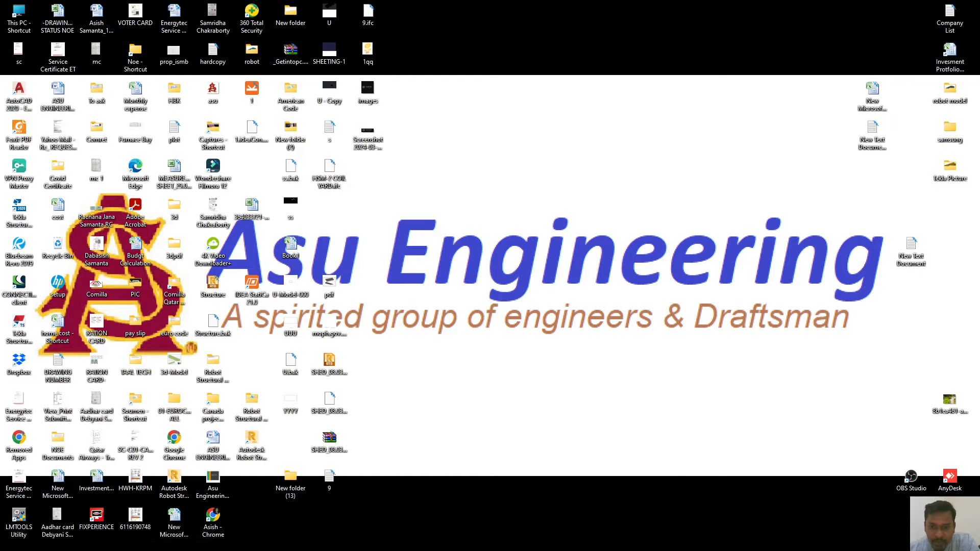
click(602, 540)
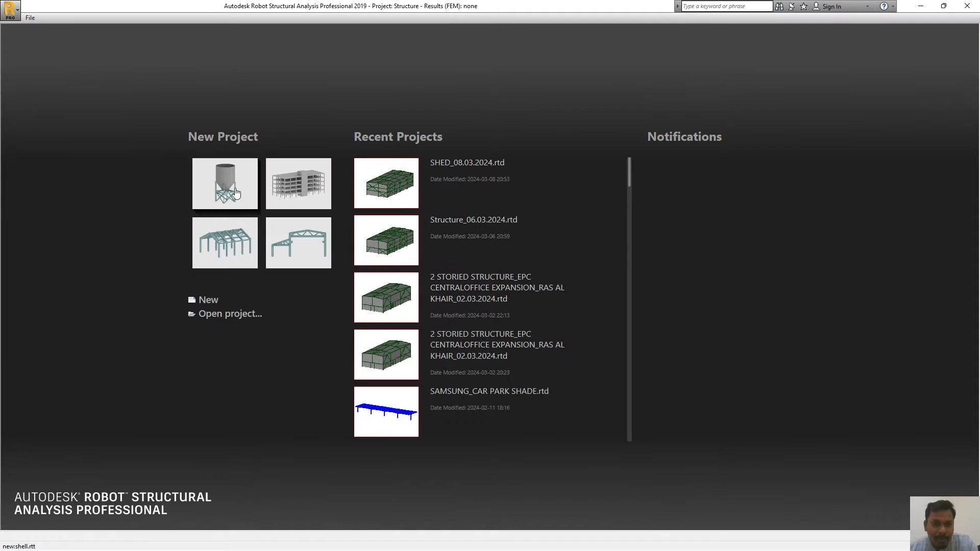
click(256, 193)
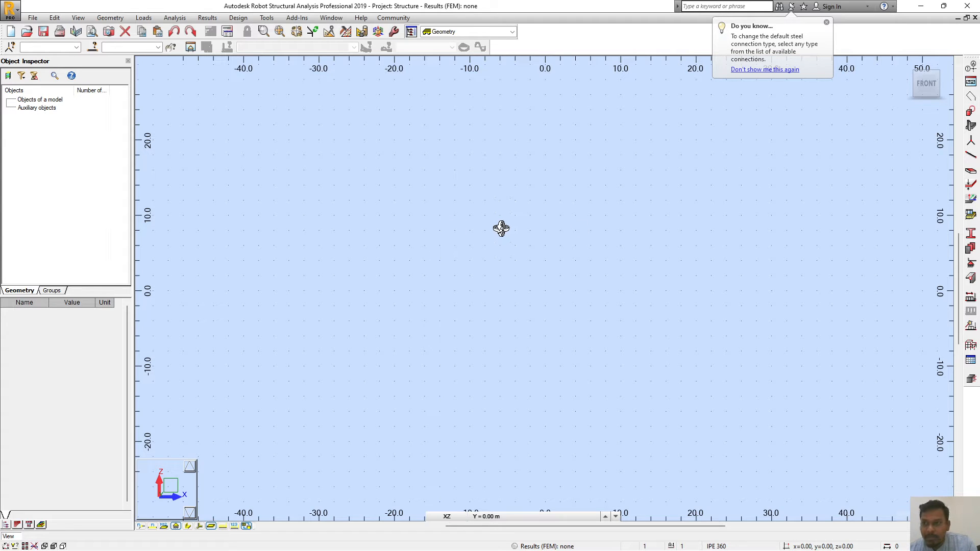
Add a node at the origin with coordinates 0 0 0
click(971, 141)
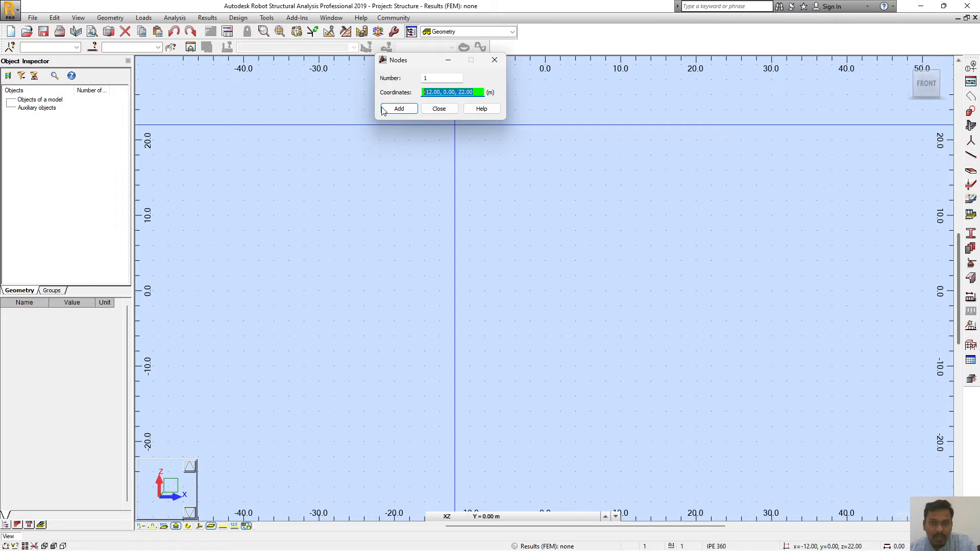
text(0)
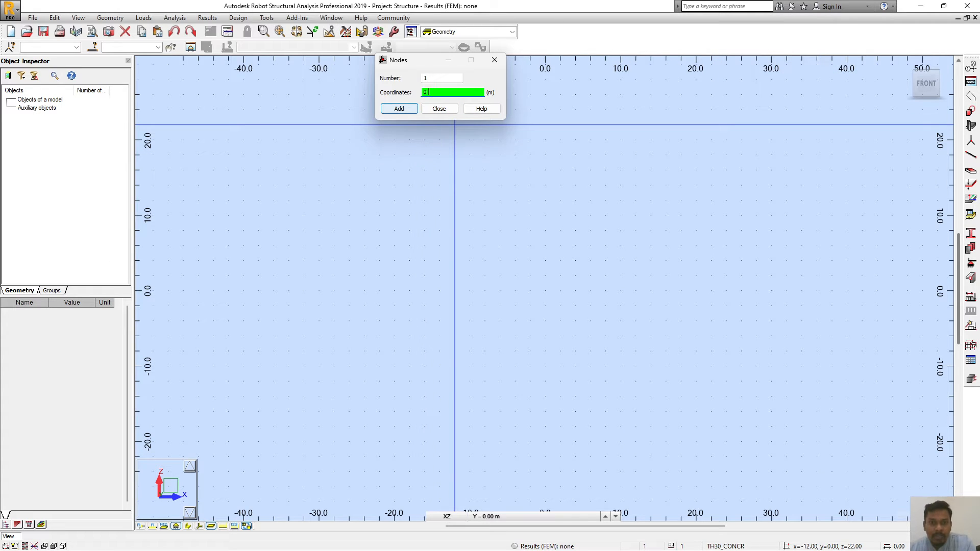
text( 0 0)
click(401, 109)
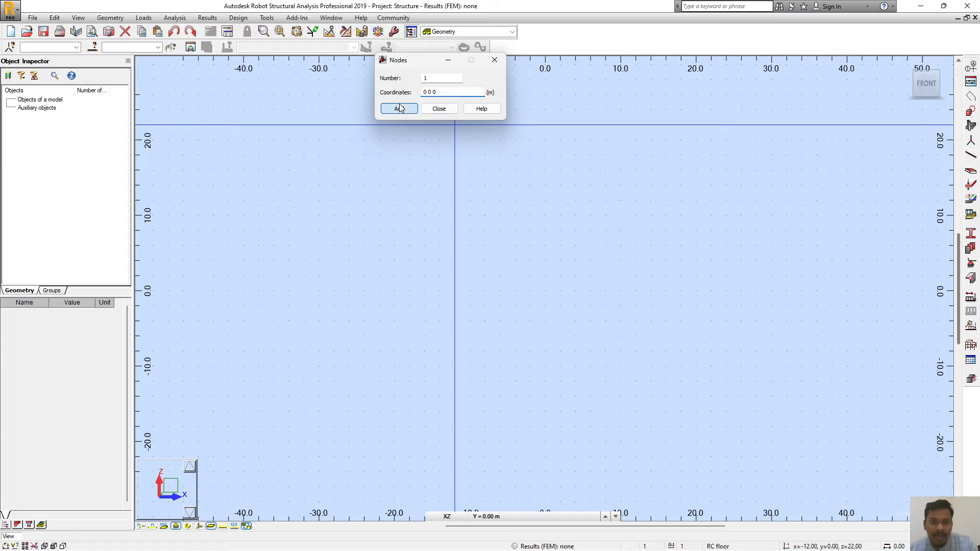
click(445, 111)
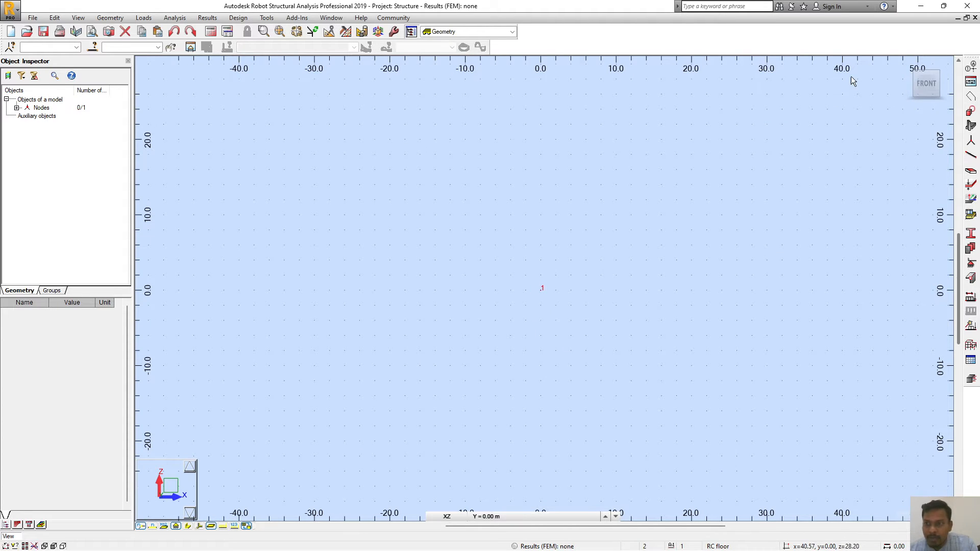
Display the Edit and Tools toolbars and dock them alongside the existing toolbars
click(917, 74)
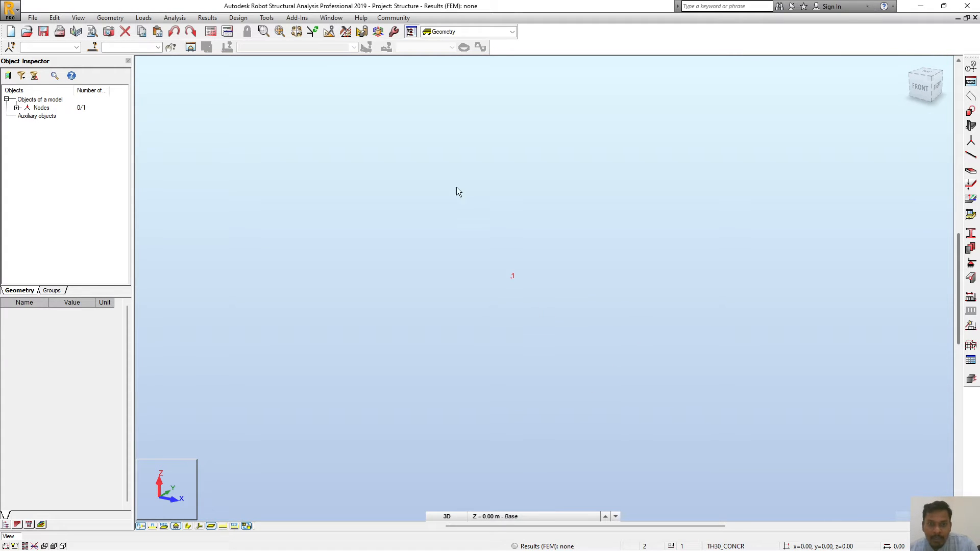
click(329, 32)
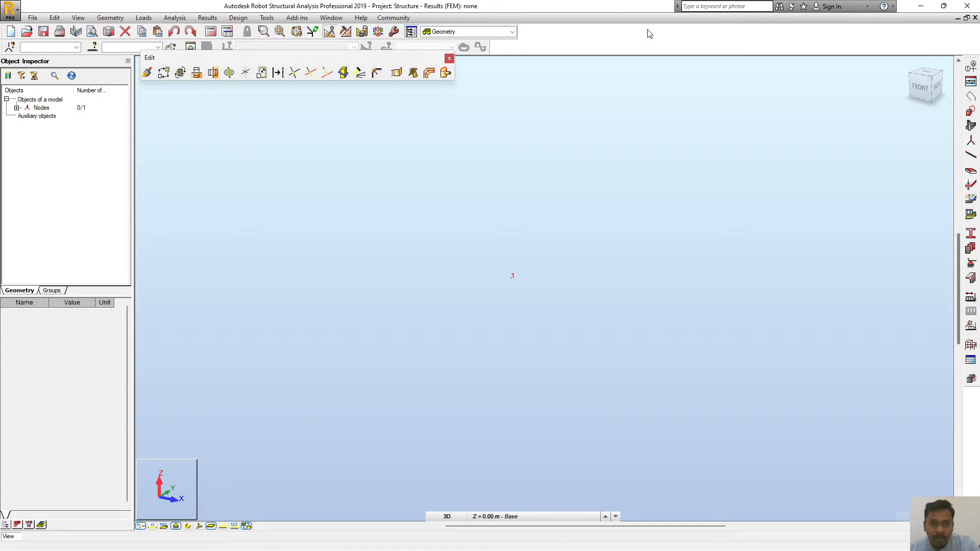
drag(678, 27, 661, 26)
click(380, 33)
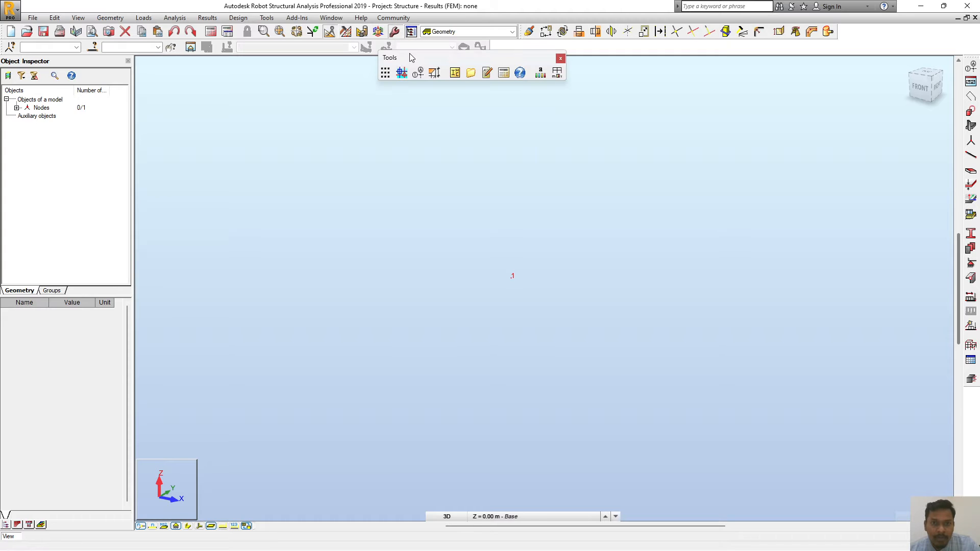
drag(526, 38, 524, 42)
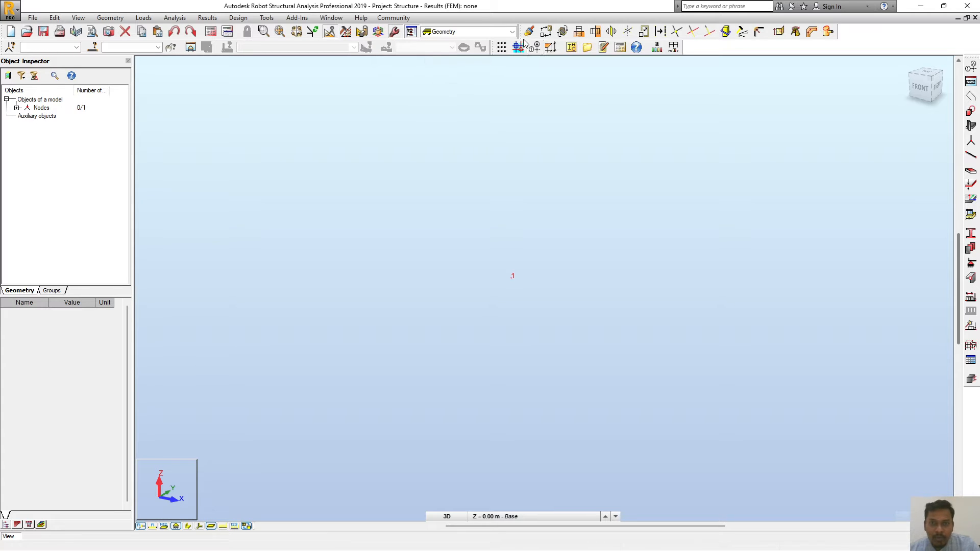
Create a vertical column bar by copying the origin node with translation vector 0 0 3 m and the Drag option enabled
middle_drag(668, 288, 649, 266)
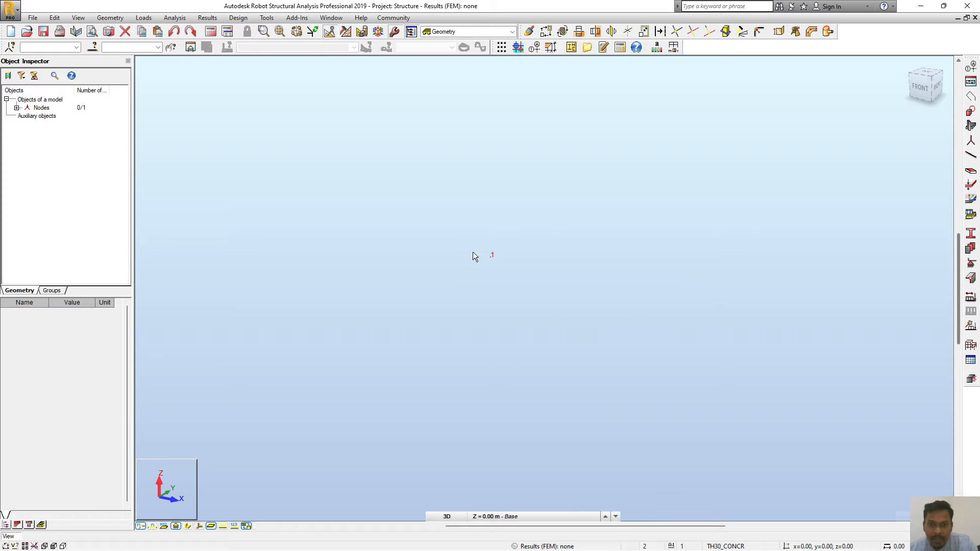
middle_drag(560, 289, 571, 293)
middle_drag(566, 289, 564, 290)
drag(435, 199, 610, 319)
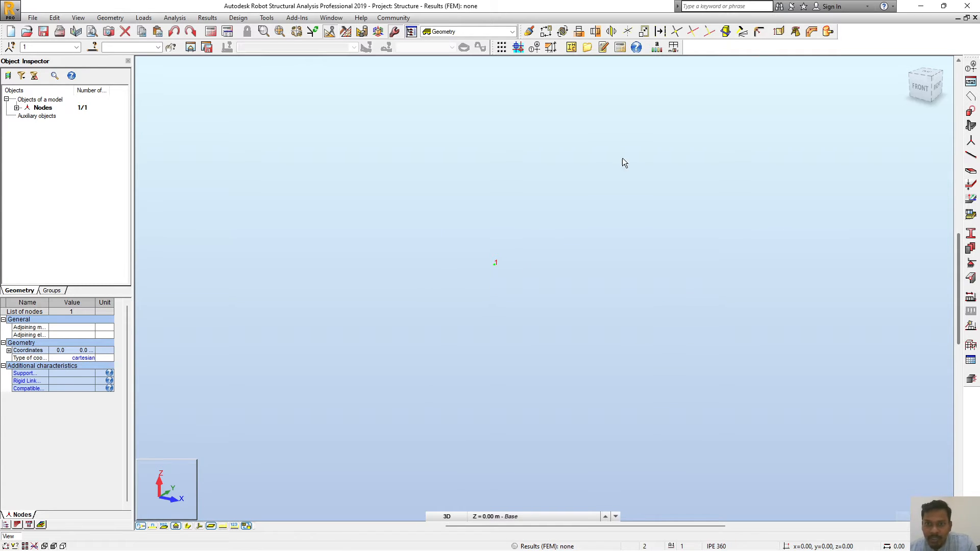
click(545, 31)
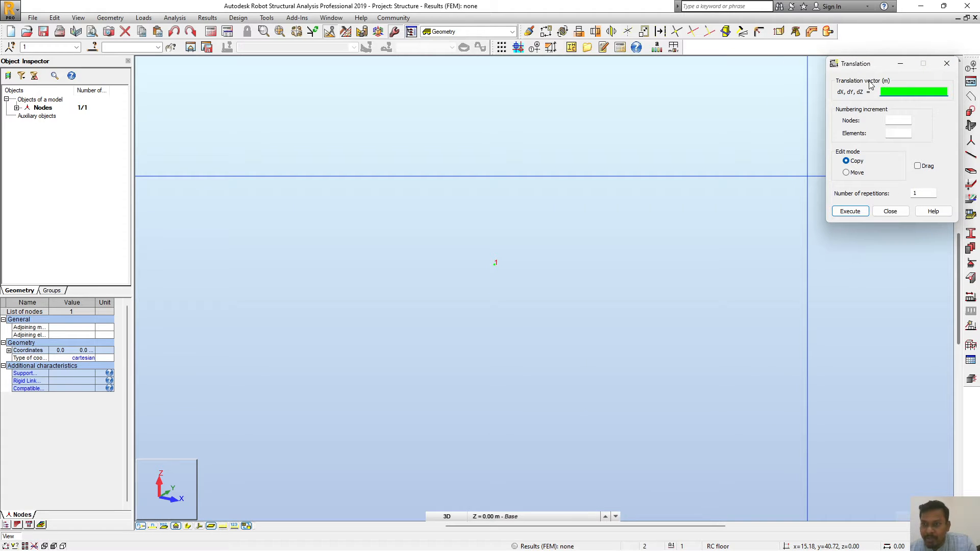
text(0)
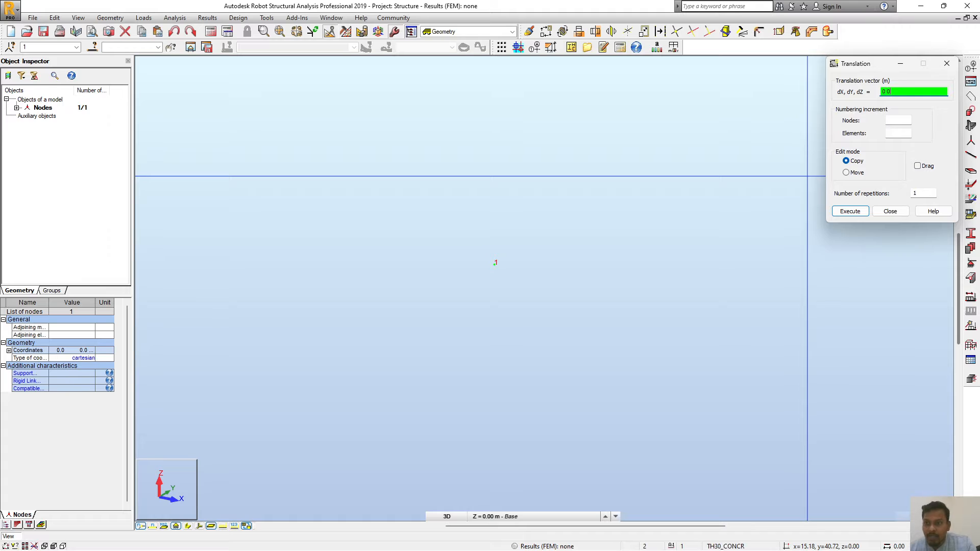
text(.0 3)
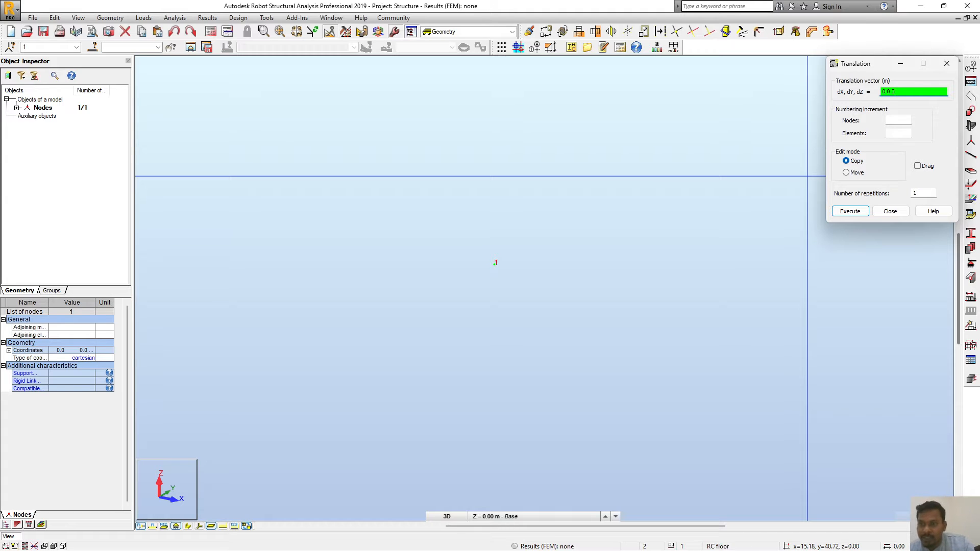
click(918, 167)
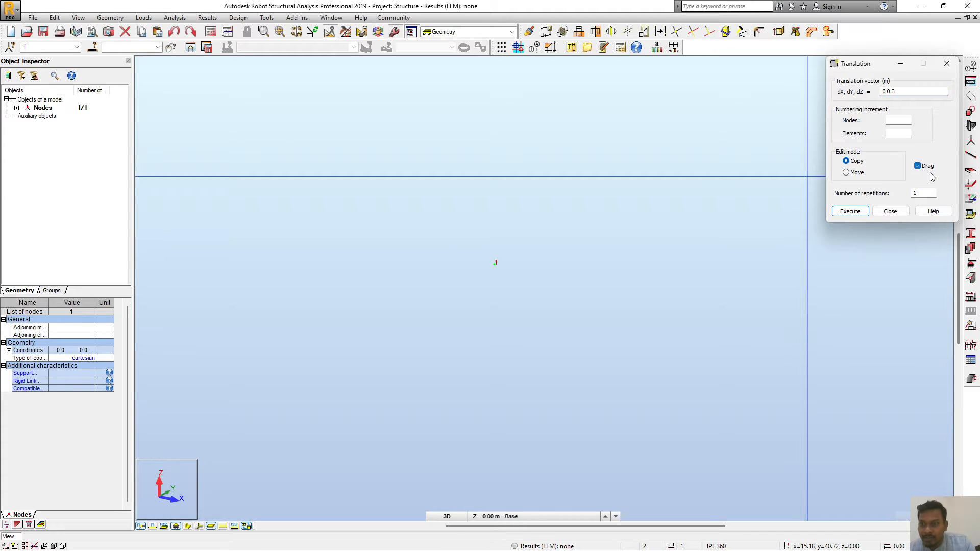
click(850, 211)
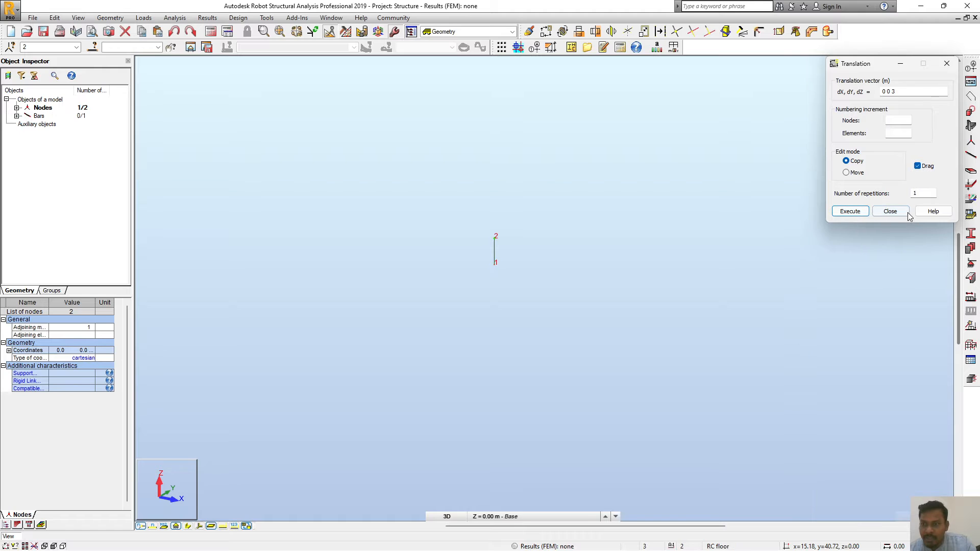
click(890, 211)
In the front view, copy the column's top node 4 m along positive X
click(502, 255)
scroll(495, 250, up, 3)
middle_drag(587, 305, 633, 302)
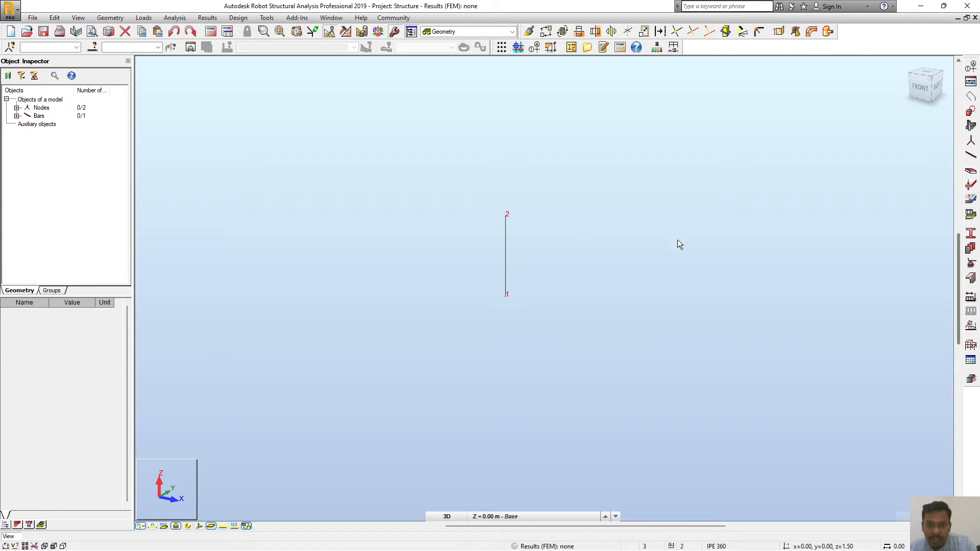
middle_drag(607, 344, 584, 337)
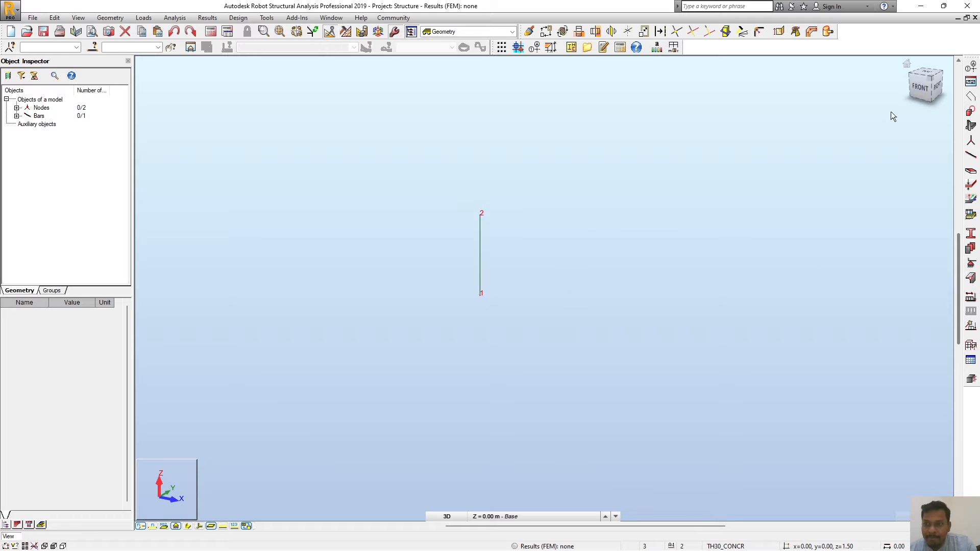
click(922, 86)
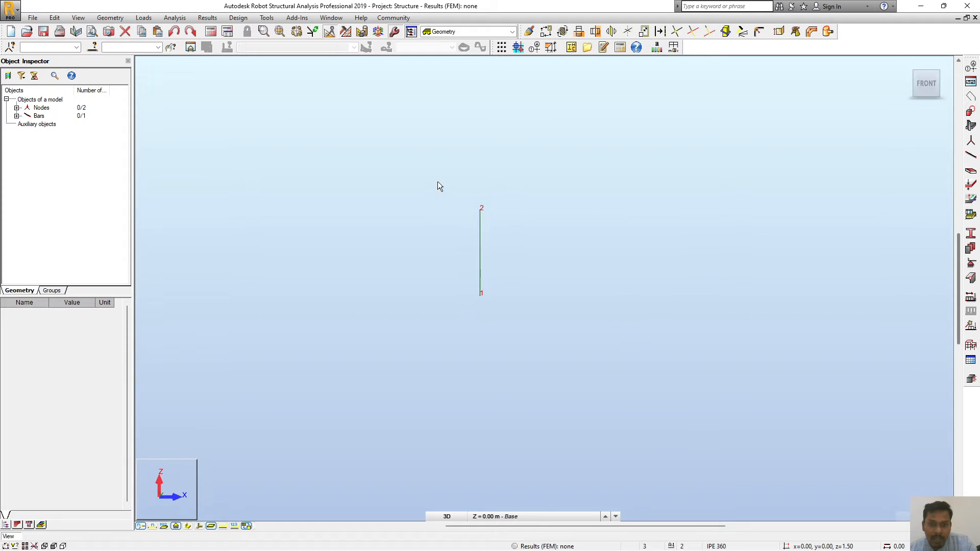
drag(438, 182, 543, 225)
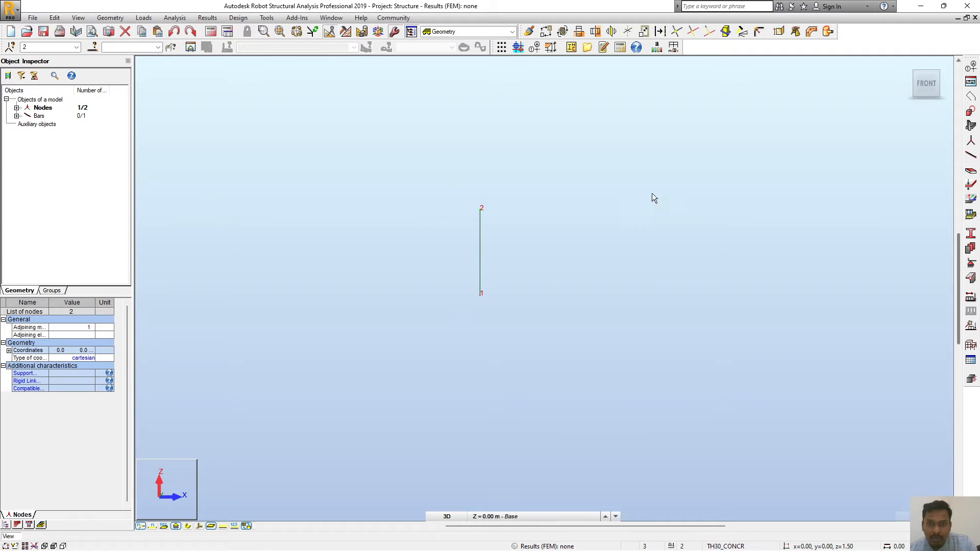
click(546, 31)
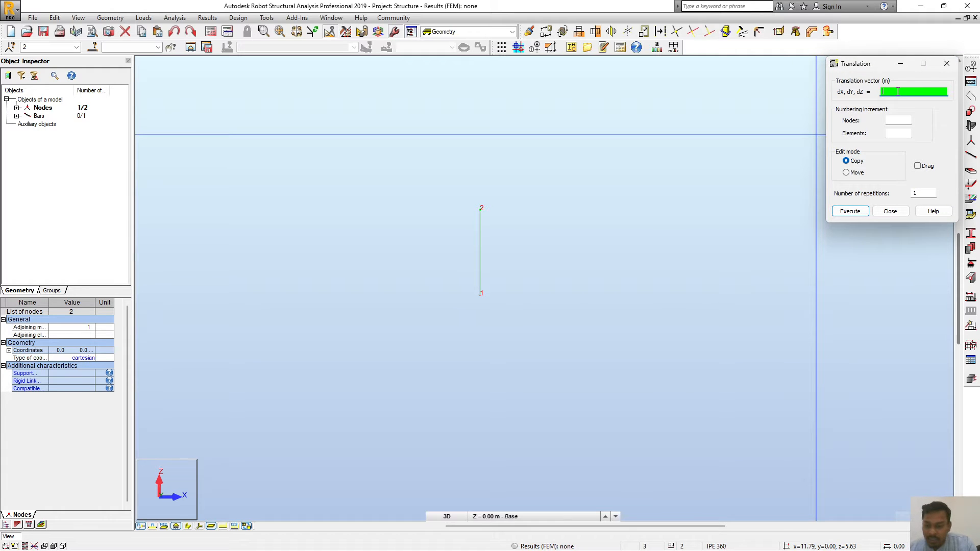
text(4)
click(859, 211)
click(886, 212)
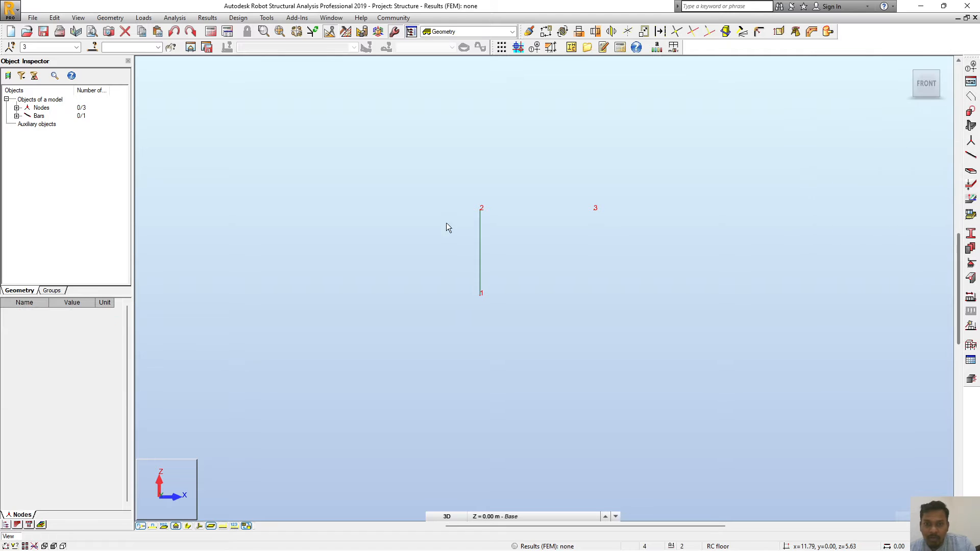
Copy the column's top node by -1.5 m along X to place a node on its other side
drag(494, 234, 498, 235)
click(546, 31)
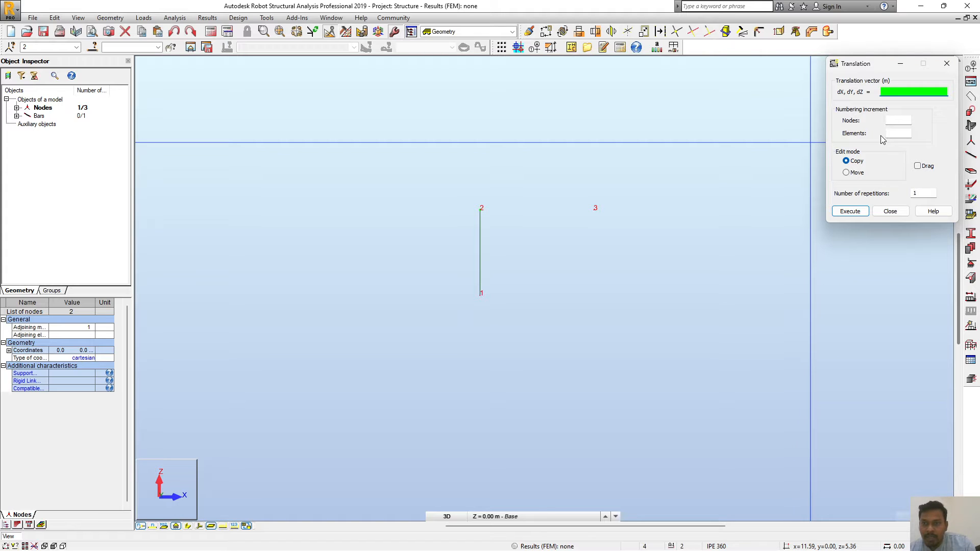
text(-1.5)
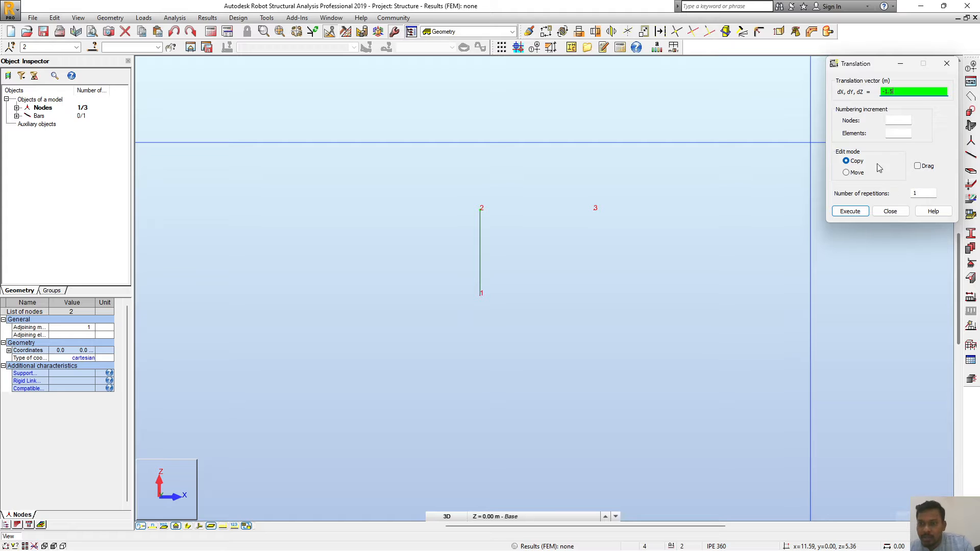
click(850, 211)
click(890, 211)
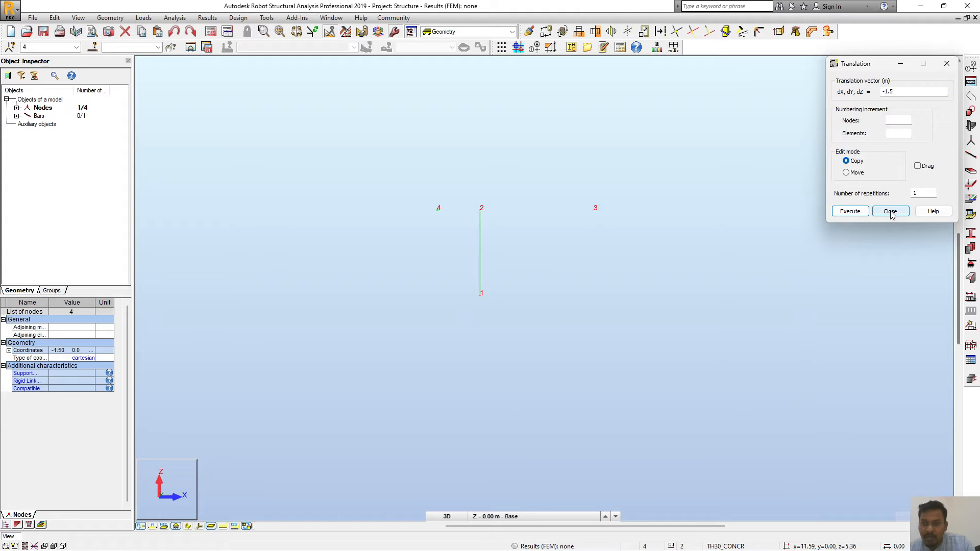
Move node 3 upward using the translation vector 0 0 .5 m in Move mode
scroll(587, 214, up, 2)
drag(573, 183, 648, 235)
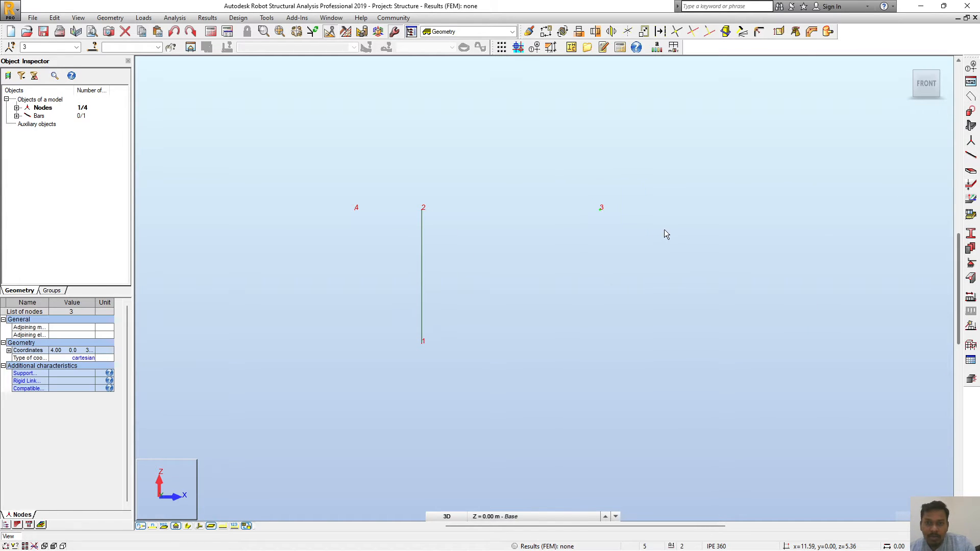
click(546, 31)
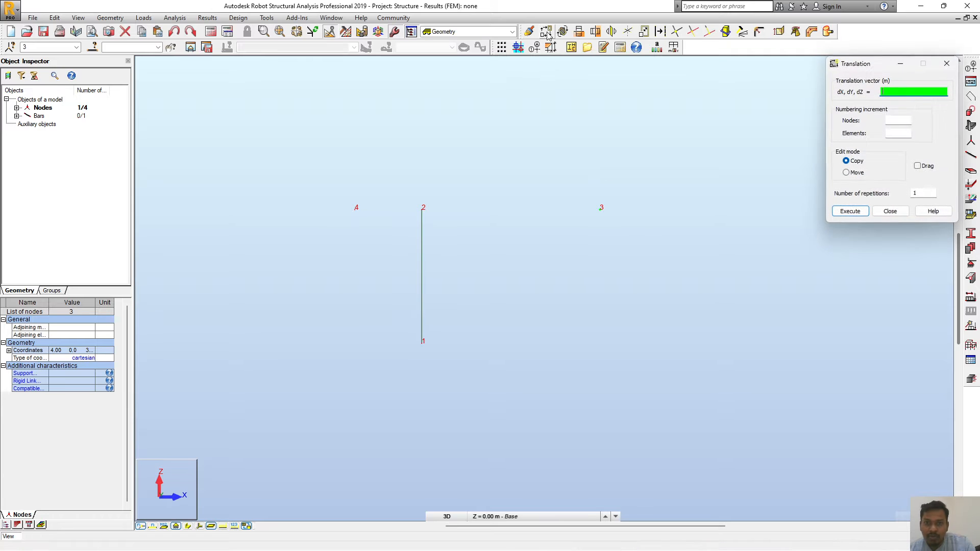
click(847, 172)
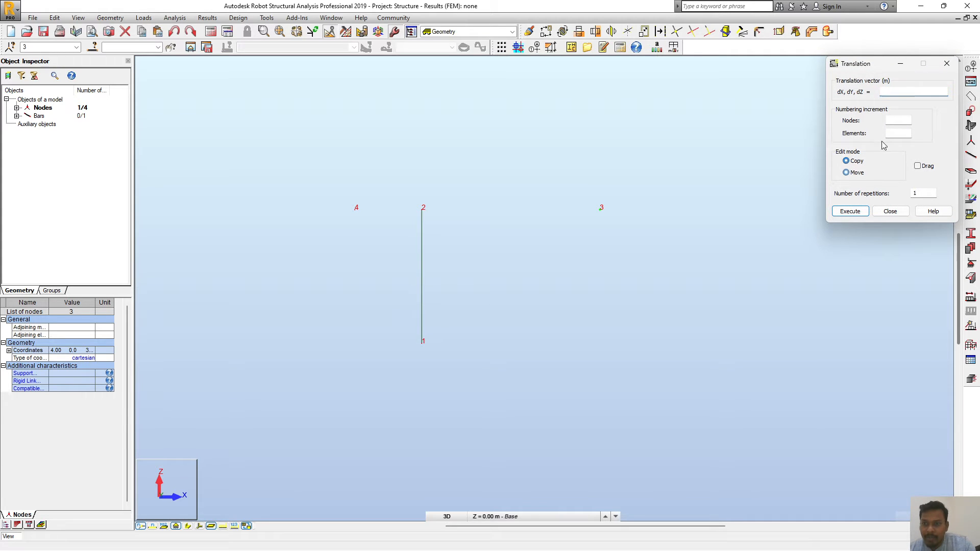
click(895, 91)
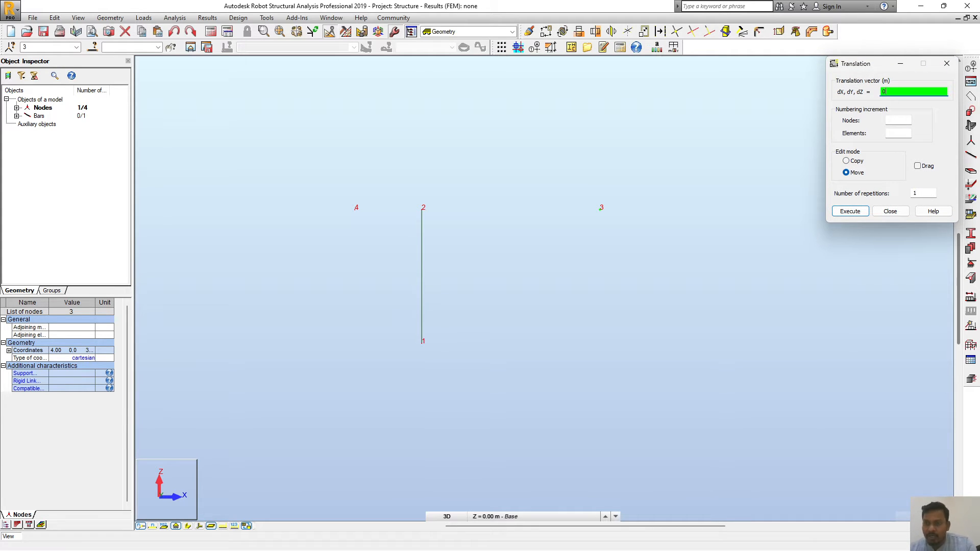
text(0 0 -5)
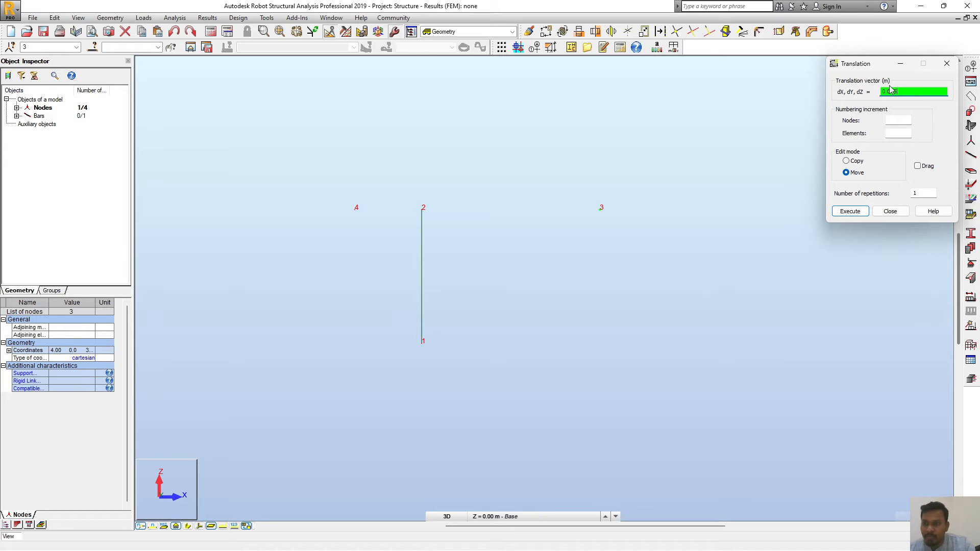
click(850, 212)
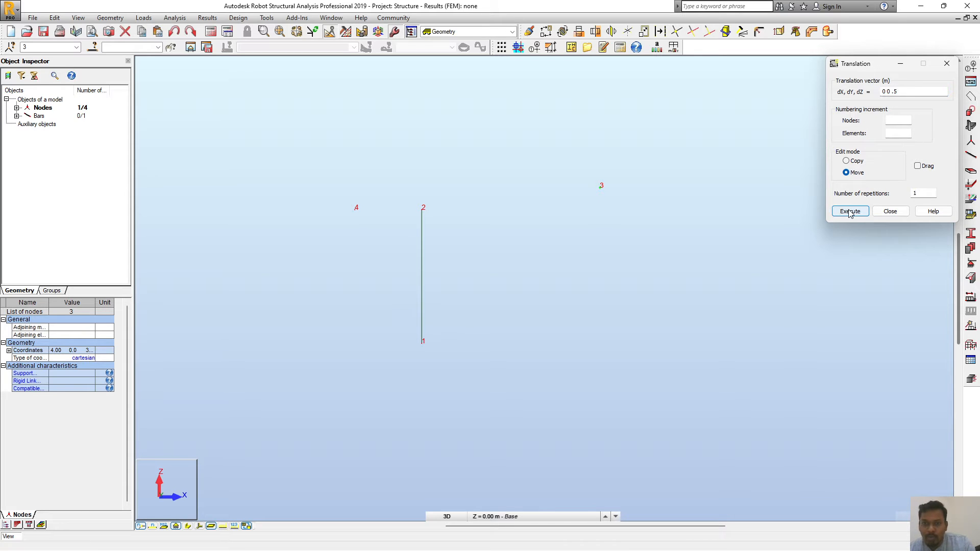
click(885, 212)
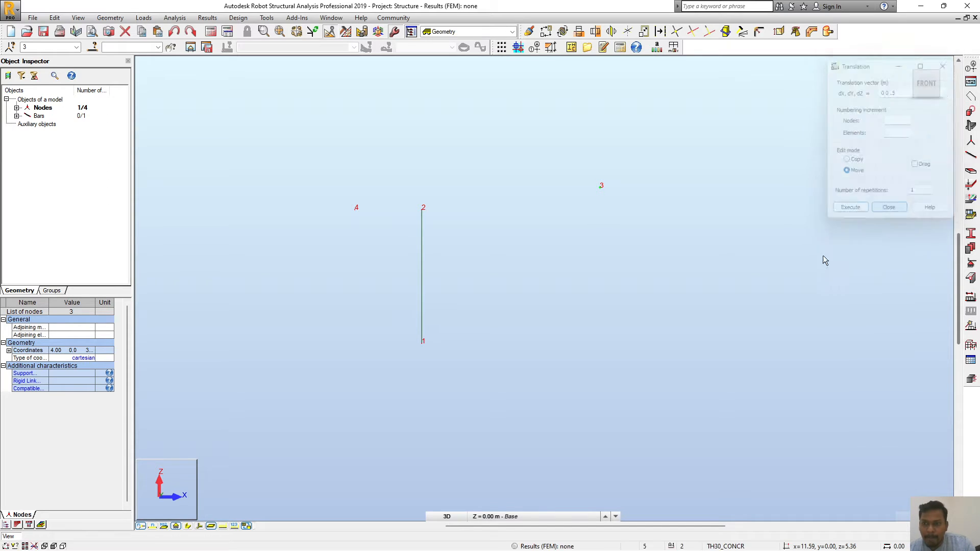
Draw an IPE 360 beam from node 4 to node 3 across the column
click(971, 155)
drag(422, 63, 195, 59)
click(354, 209)
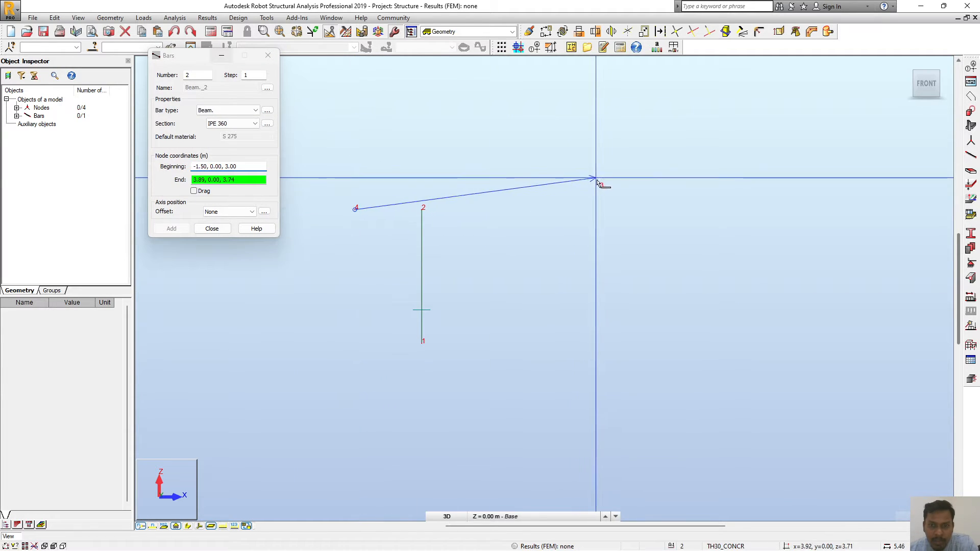
click(601, 186)
click(211, 229)
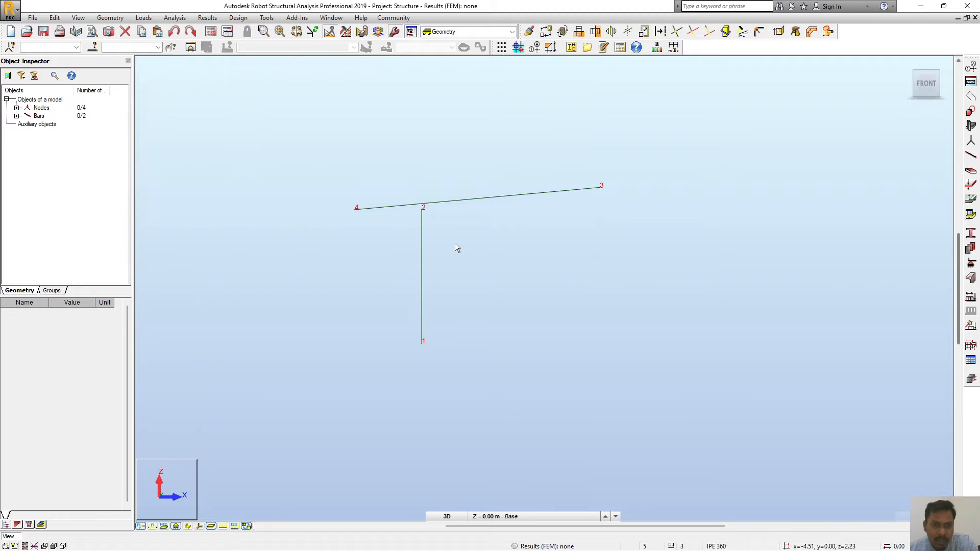
Extend column bar 1 up to the inclined beam, using the beam as the boundary edge
scroll(431, 205, up, 4)
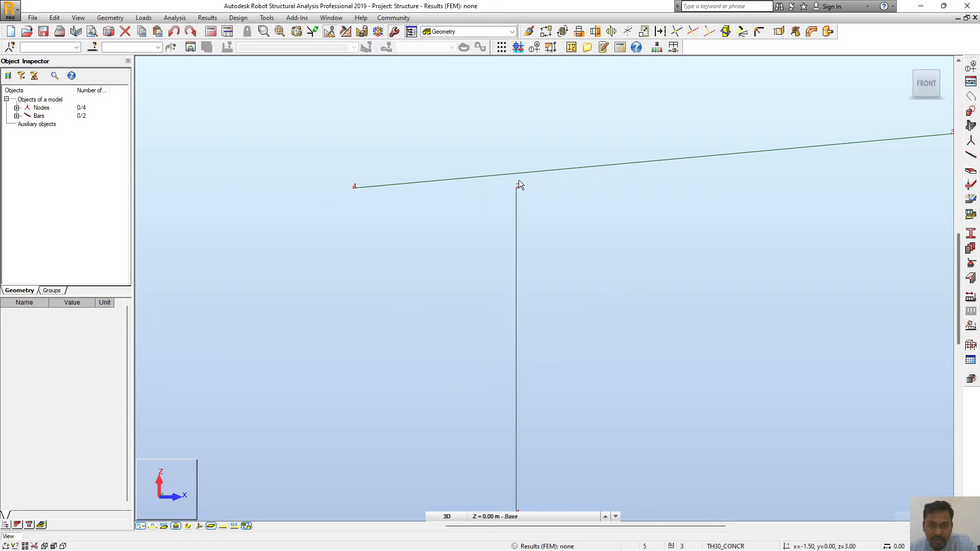
scroll(519, 182, up, 3)
middle_drag(632, 254, 623, 253)
drag(587, 163, 584, 151)
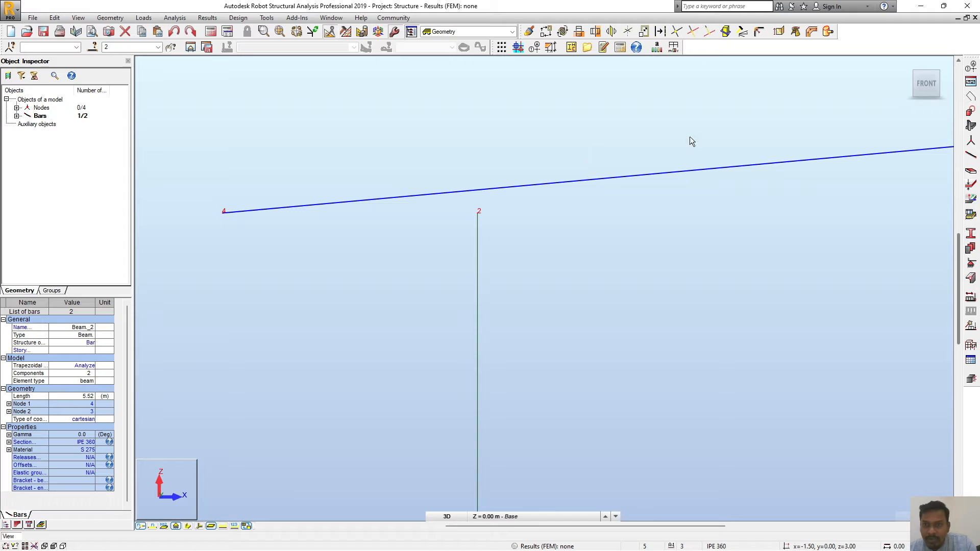
click(709, 35)
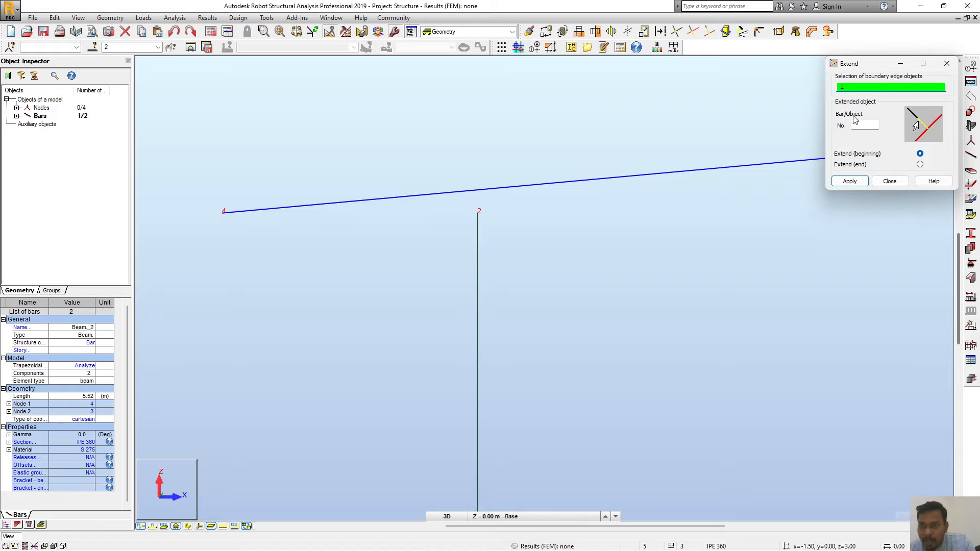
click(864, 125)
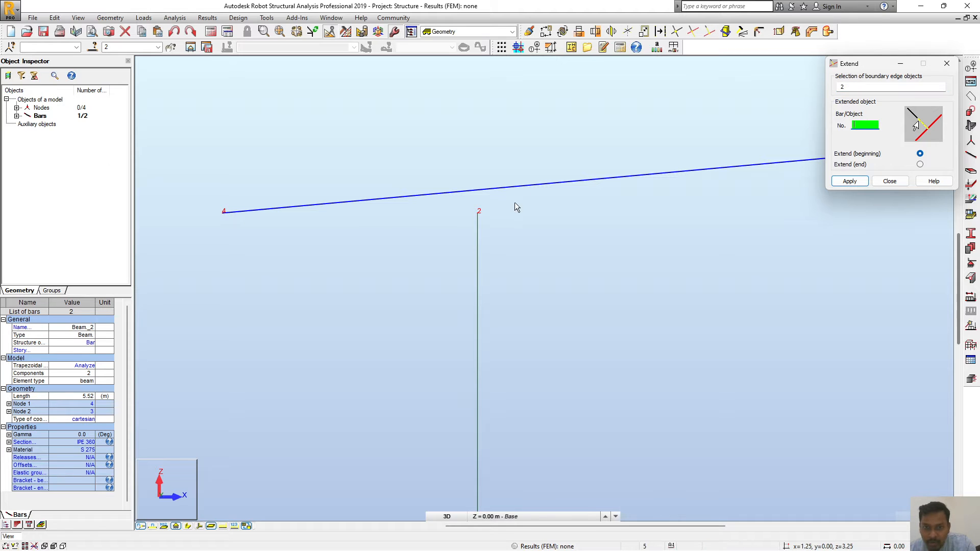
click(478, 229)
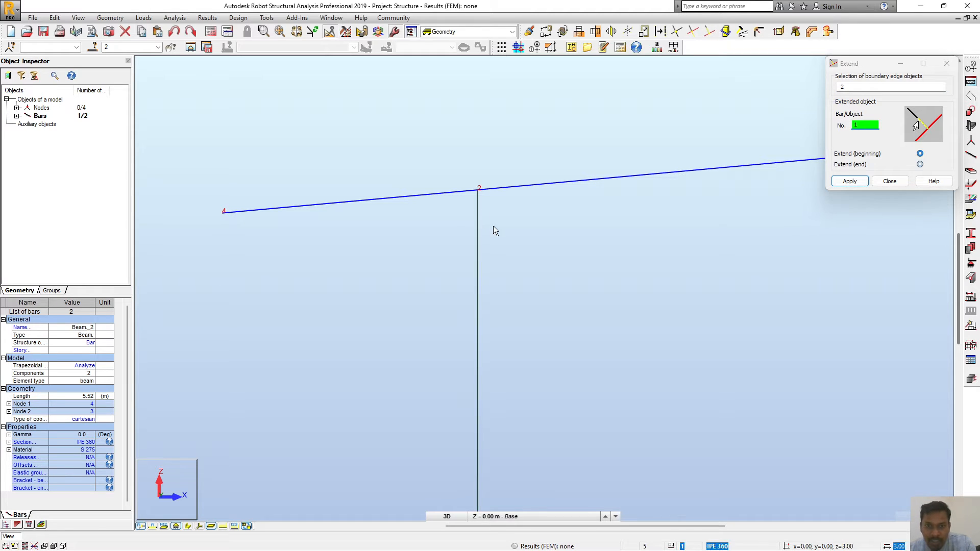
click(887, 182)
Intersect the inclined beam with the column so that the beam is split at node 2
middle_drag(605, 277, 602, 248)
click(510, 181)
scroll(476, 159, up, 2)
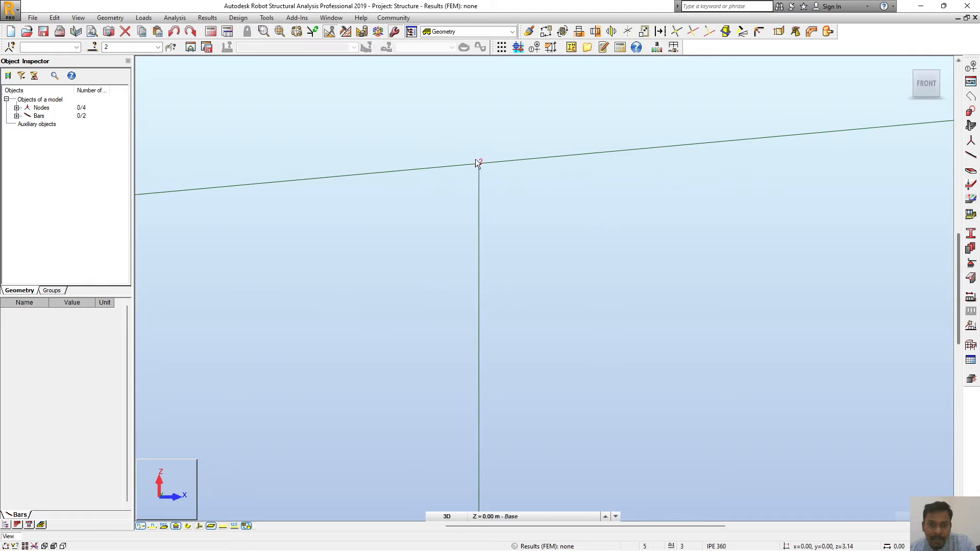
drag(521, 118, 441, 218)
scroll(590, 159, down, 2)
click(560, 176)
drag(538, 123, 493, 205)
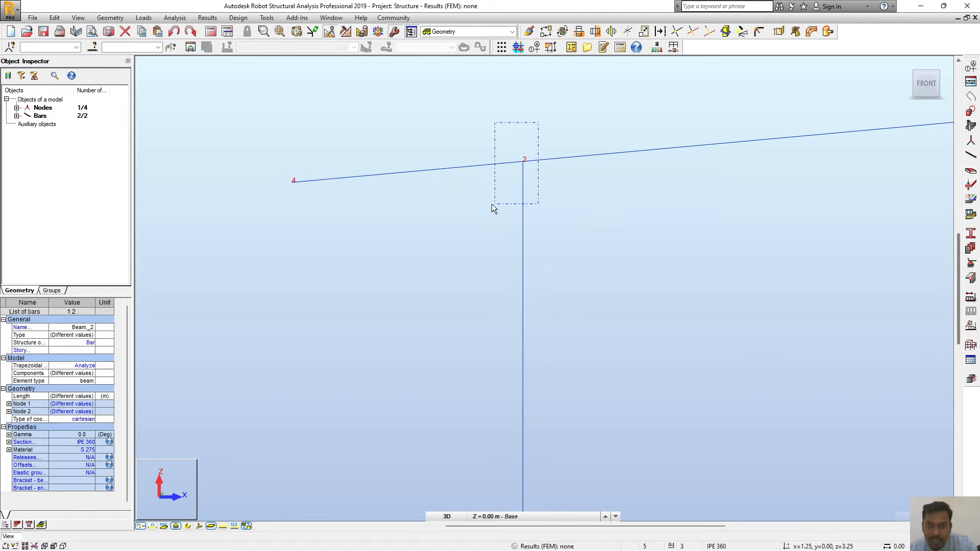
click(677, 31)
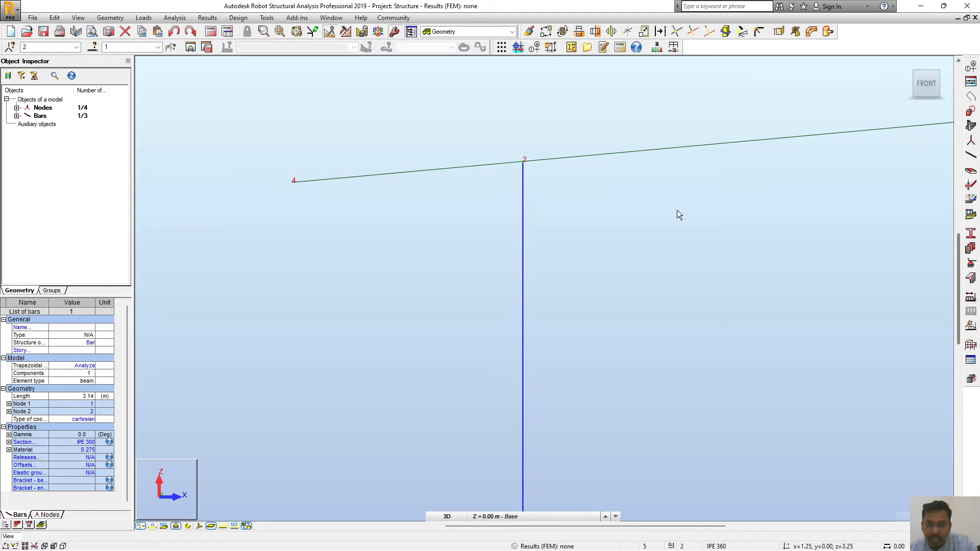
Check the individual beam segments and the column around the junction at node 2
scroll(561, 205, down, 1)
click(483, 179)
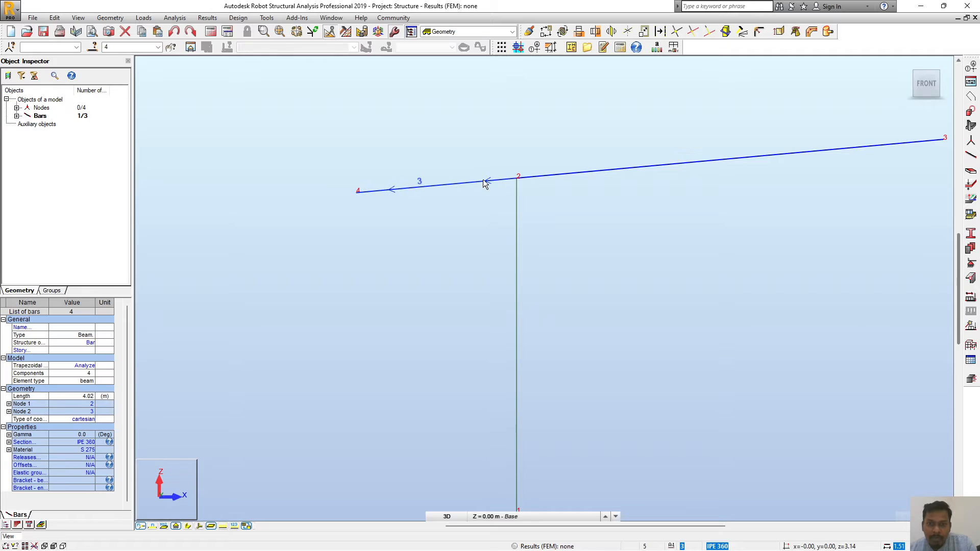
click(518, 202)
scroll(489, 189, down, 5)
click(590, 246)
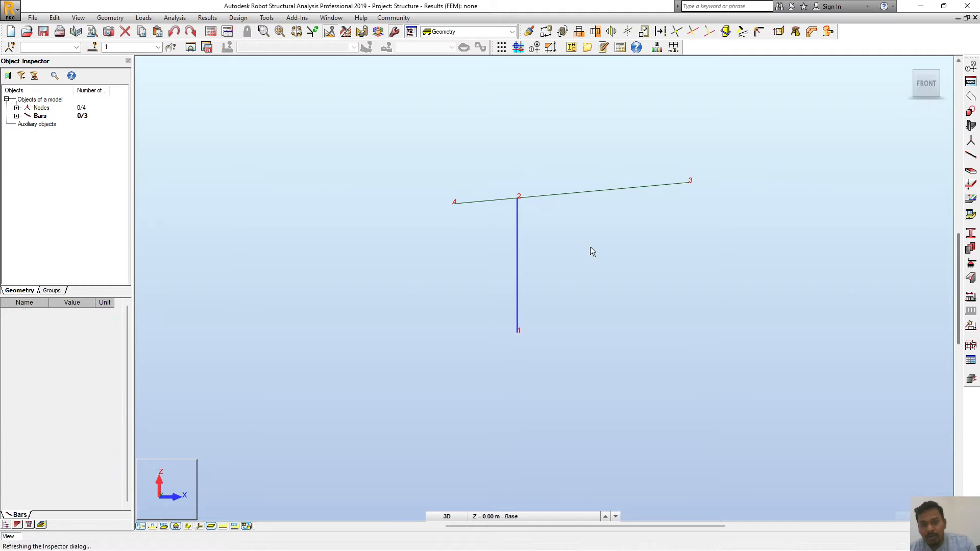
scroll(525, 203, up, 2)
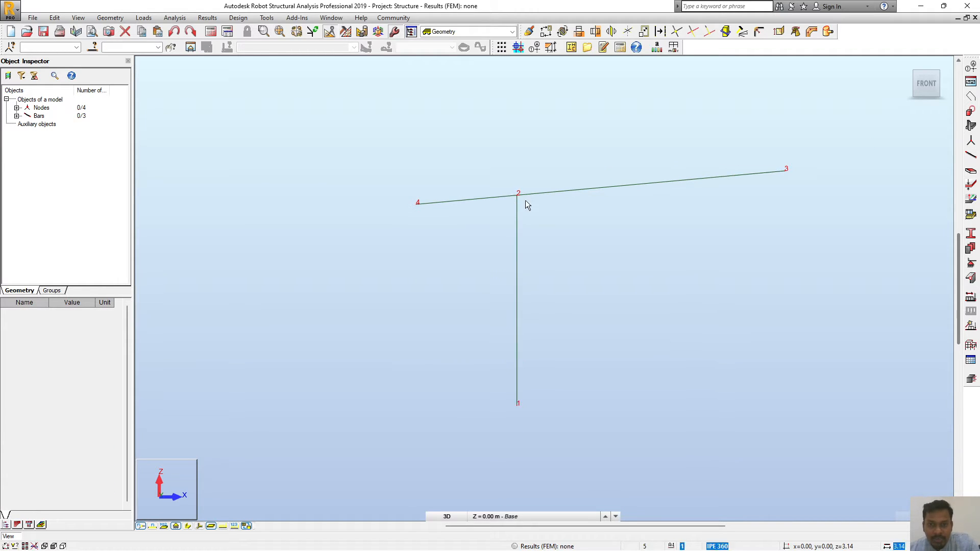
scroll(539, 205, down, 2)
Rotate the model into a 3D view and display the section shapes of the bars
drag(925, 84, 581, 304)
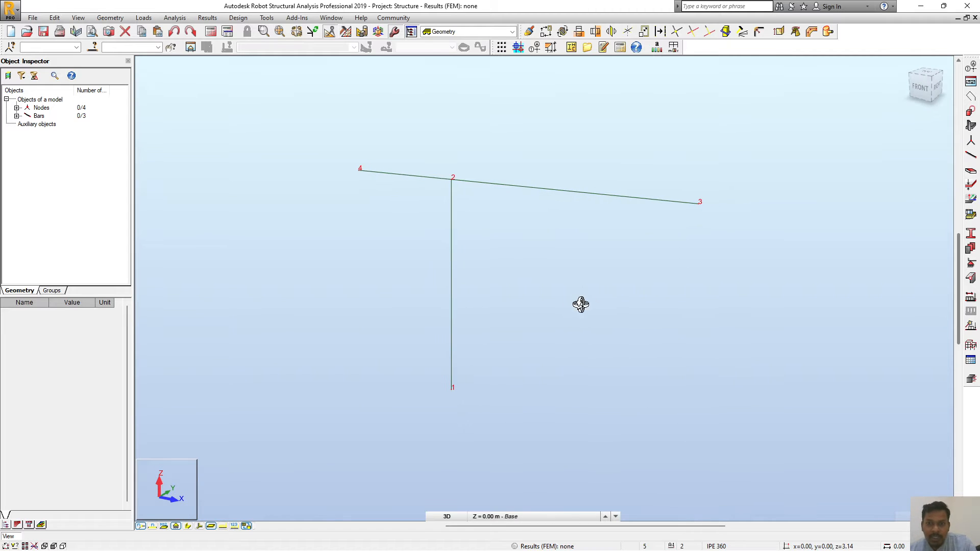
click(187, 525)
middle_drag(617, 335, 643, 339)
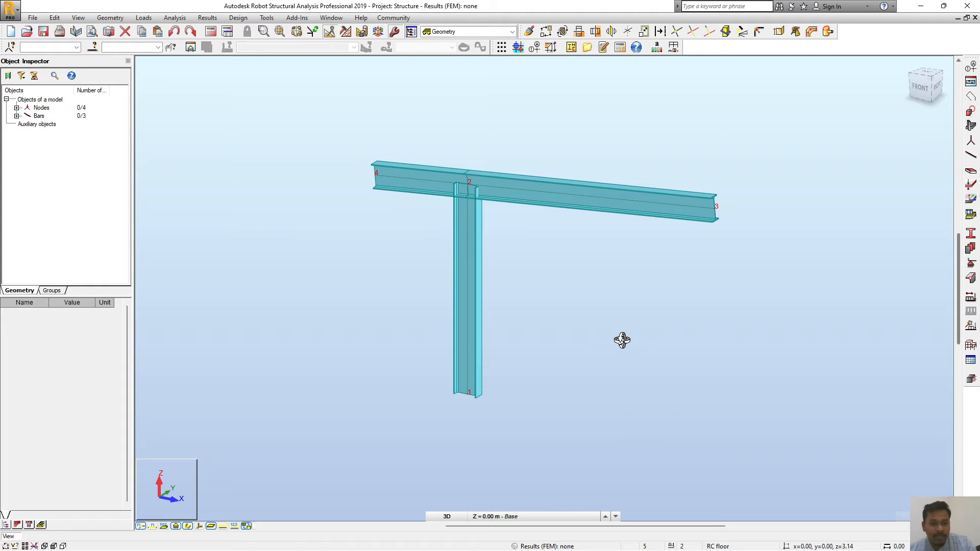
Open the Sections list and remove all unused sections from it
click(971, 234)
drag(418, 60, 788, 60)
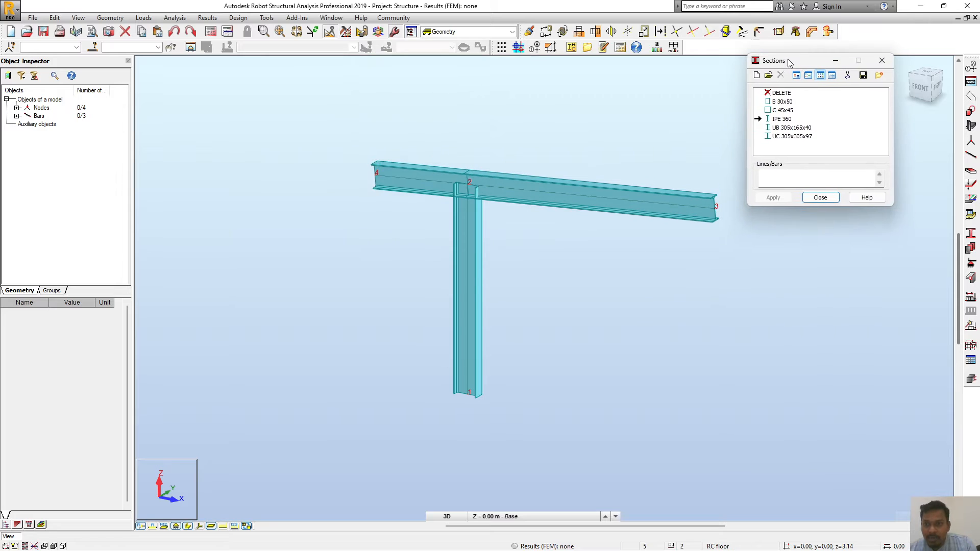
click(848, 77)
click(850, 158)
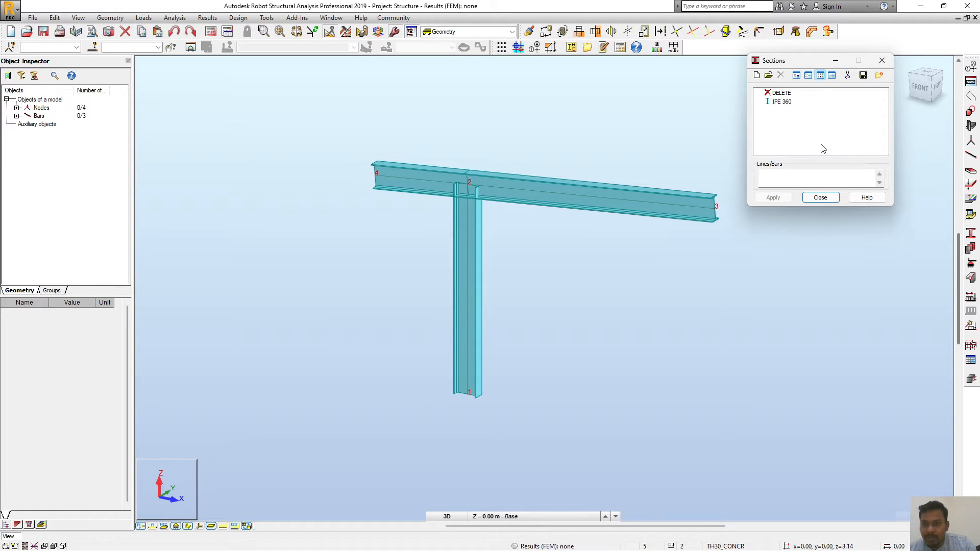
Add a new IPE 300 steel section in S 275 to the section list
click(778, 103)
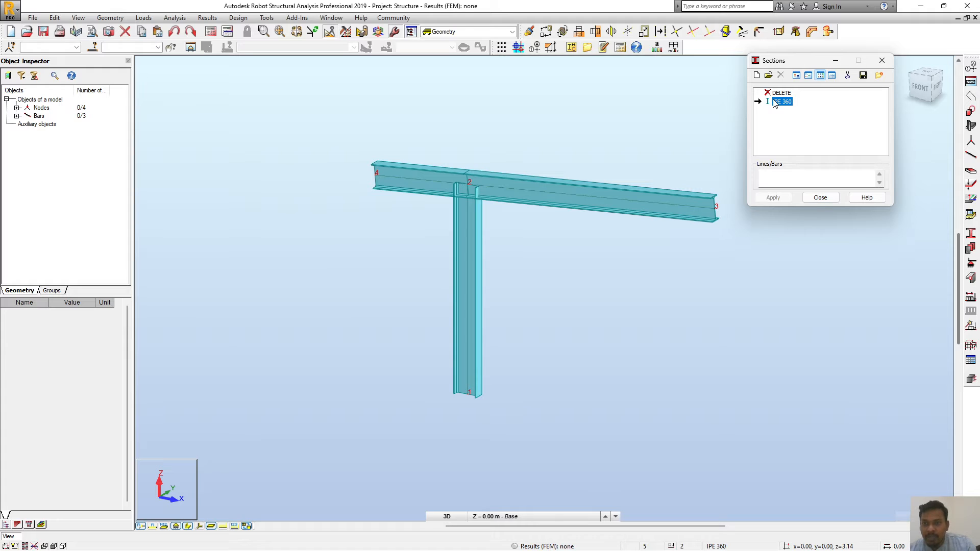
click(780, 113)
double_click(798, 114)
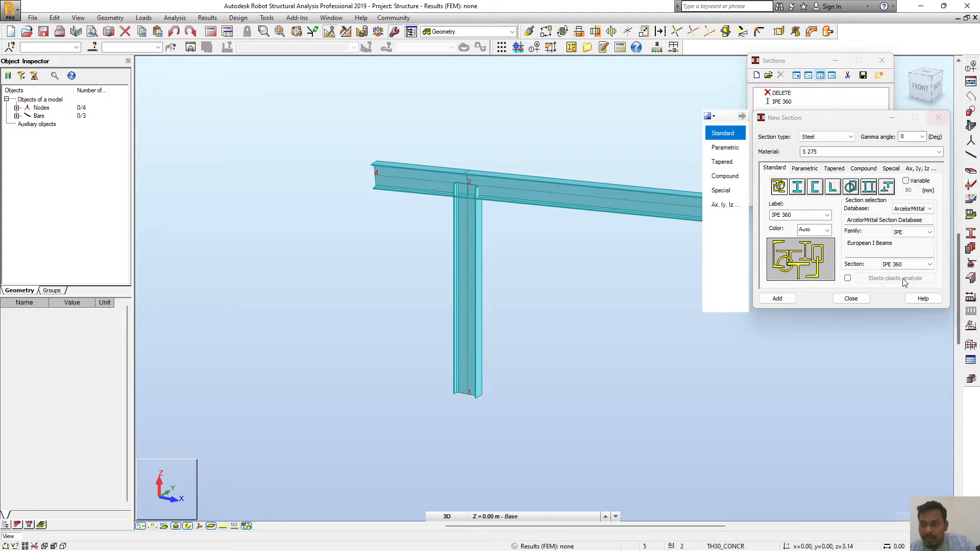
click(920, 267)
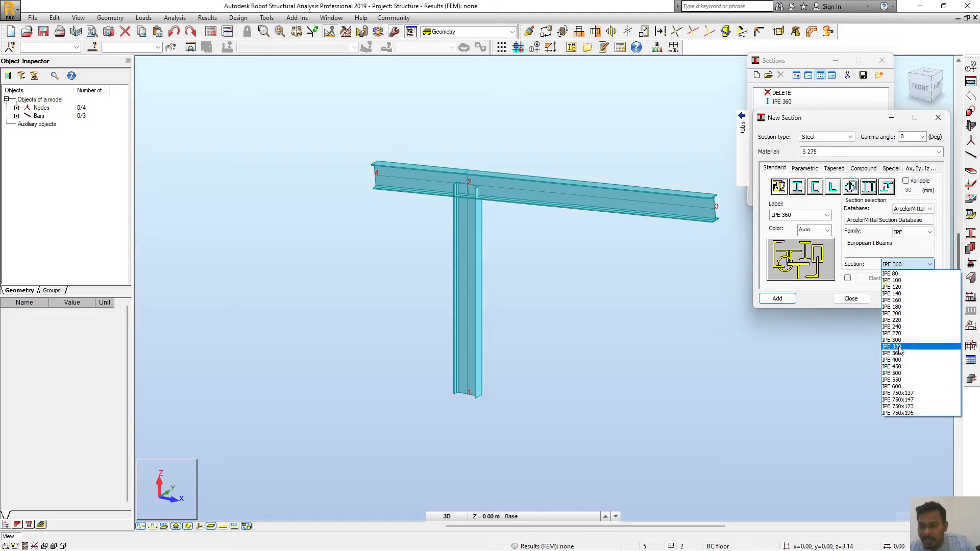
click(892, 340)
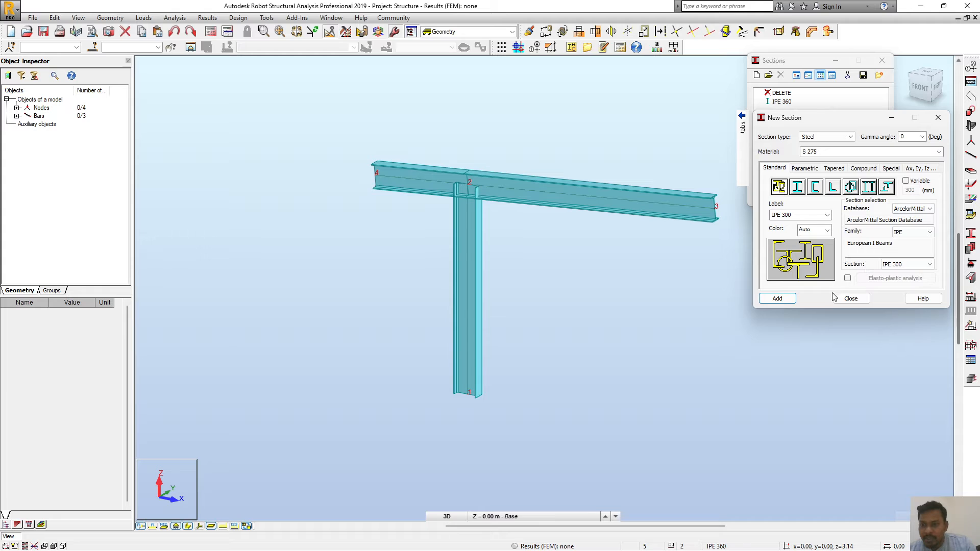
click(784, 305)
Define a new parametric rectangular hollow steel section and label it SHS 80x80x4
click(805, 170)
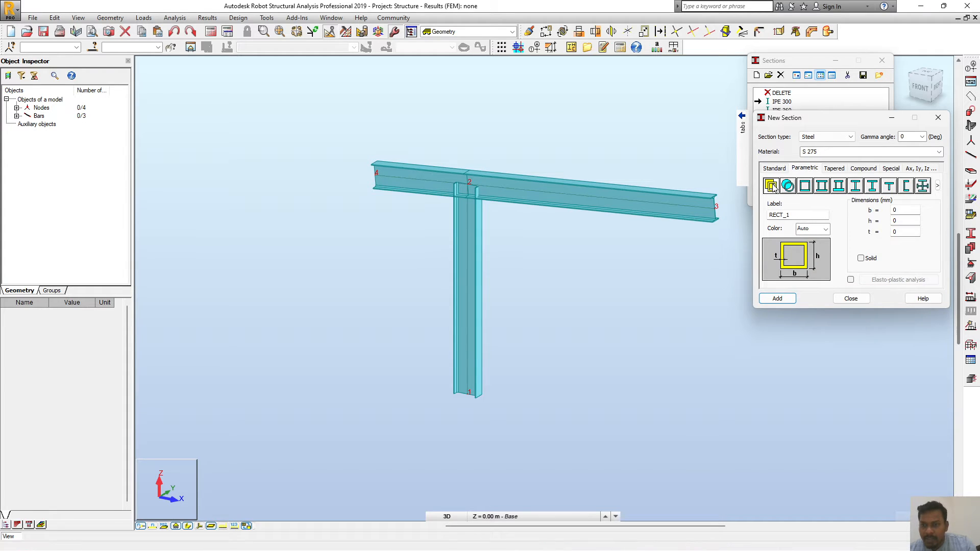
double_click(801, 216)
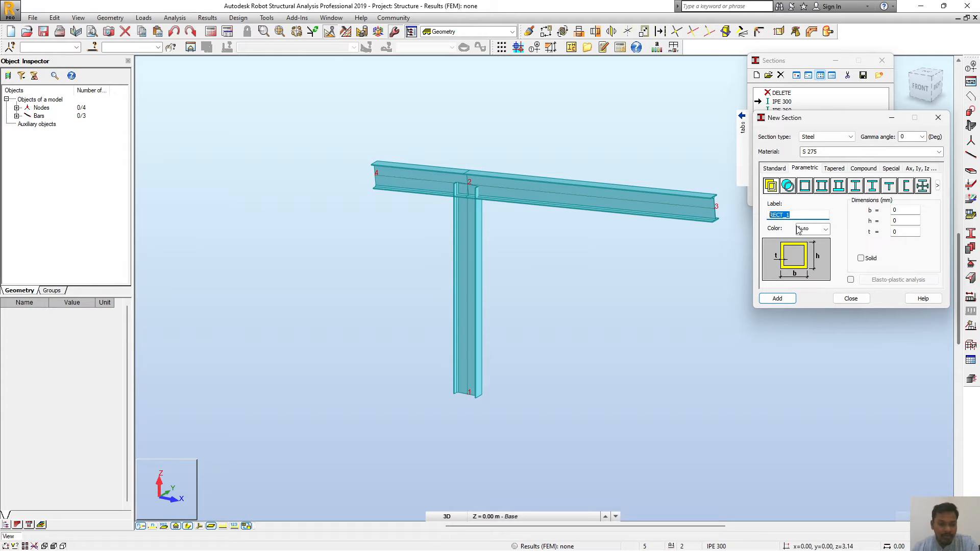
text(SHS 40)
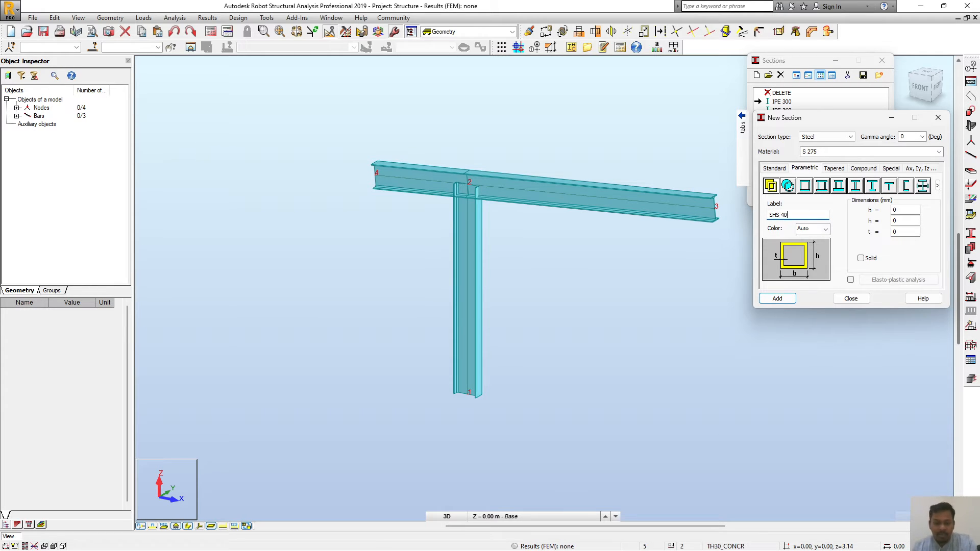
key(BackSpace)
key(BackSpace)
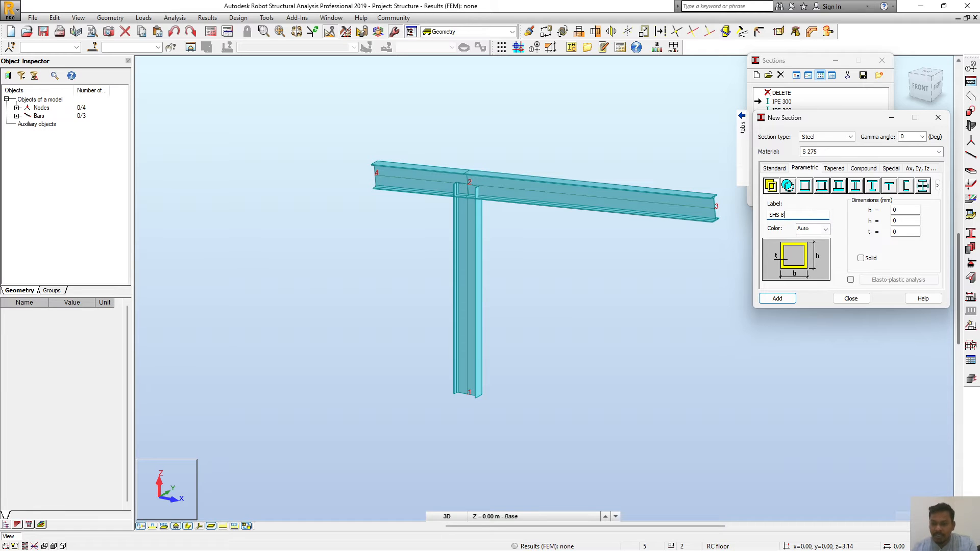
text(80x8)
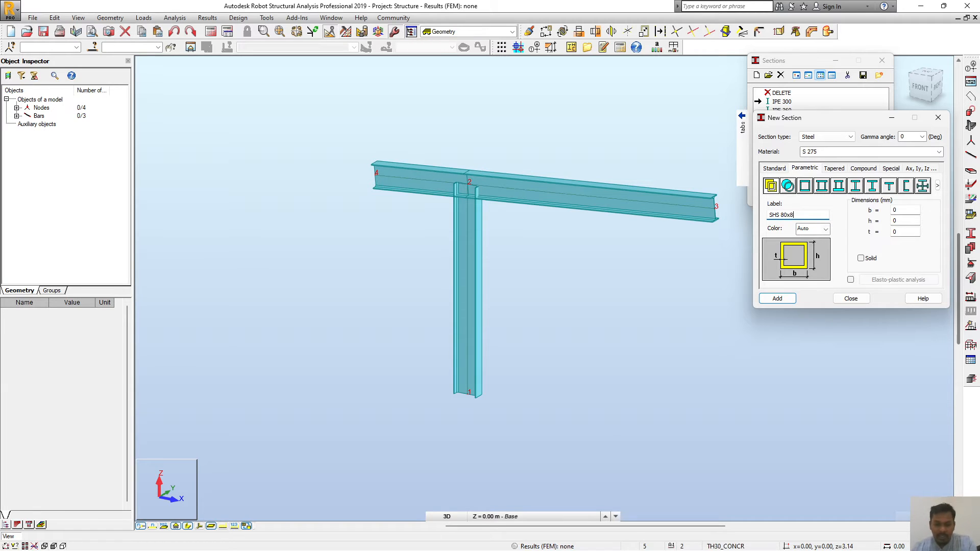
text(0x4)
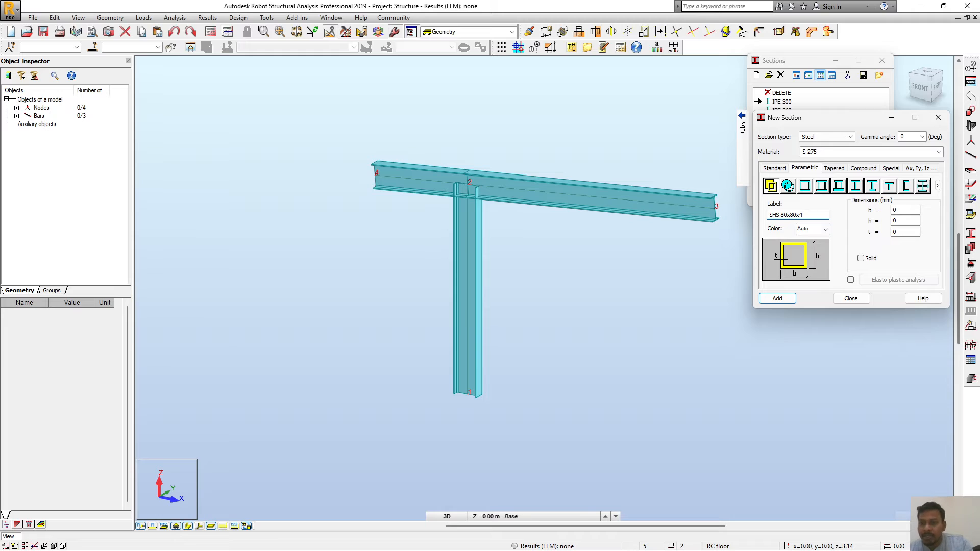
Set the hollow section's dimensions to b = 80, h = 80 and t = 4 mm and add it to the section list
click(901, 211)
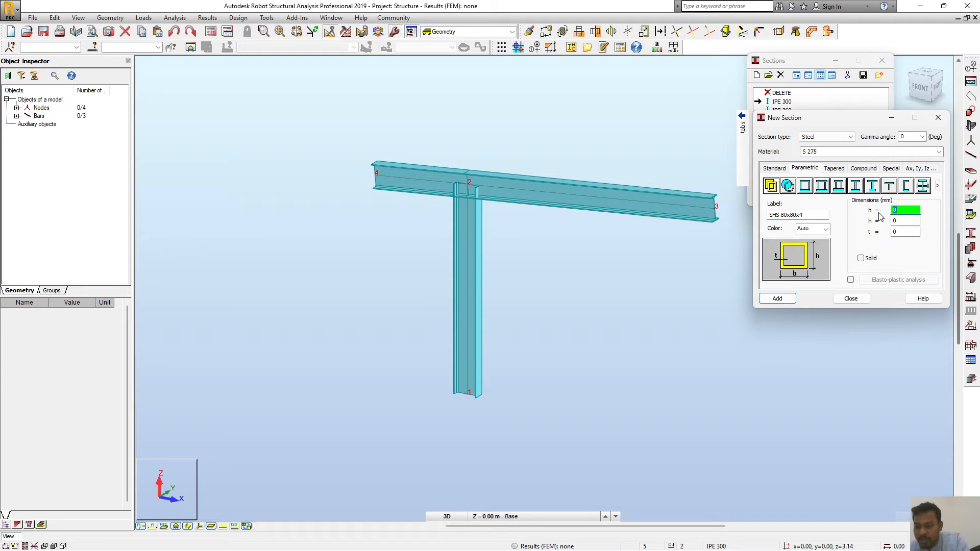
text(8)
click(898, 221)
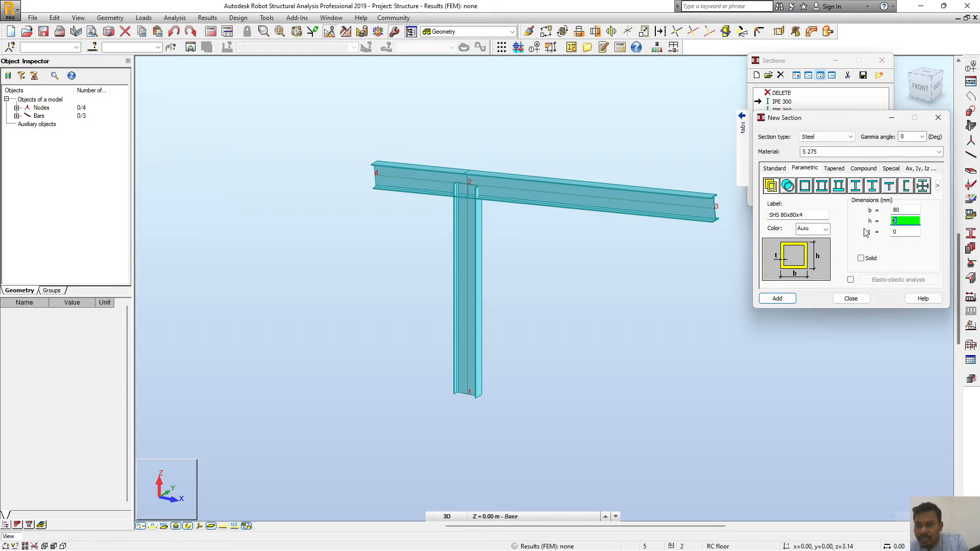
click(903, 231)
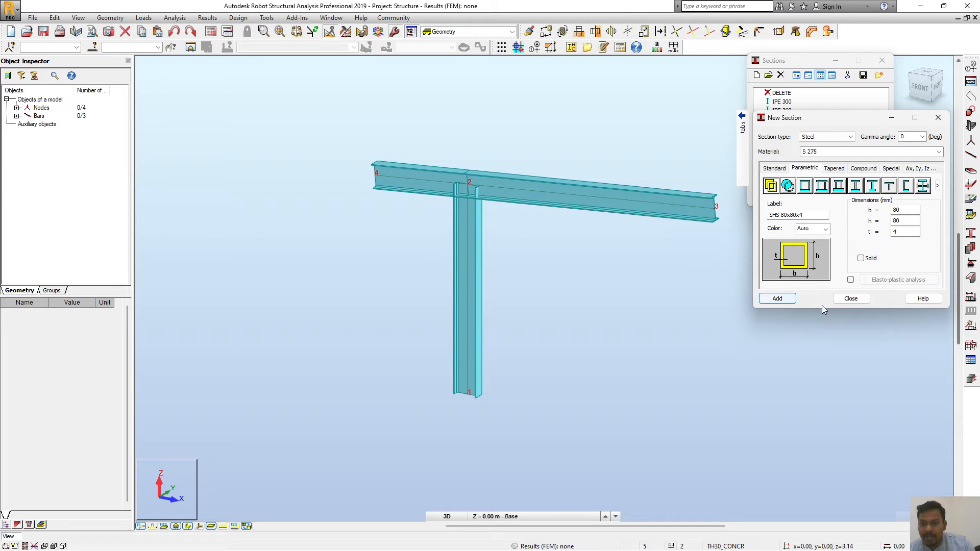
click(851, 299)
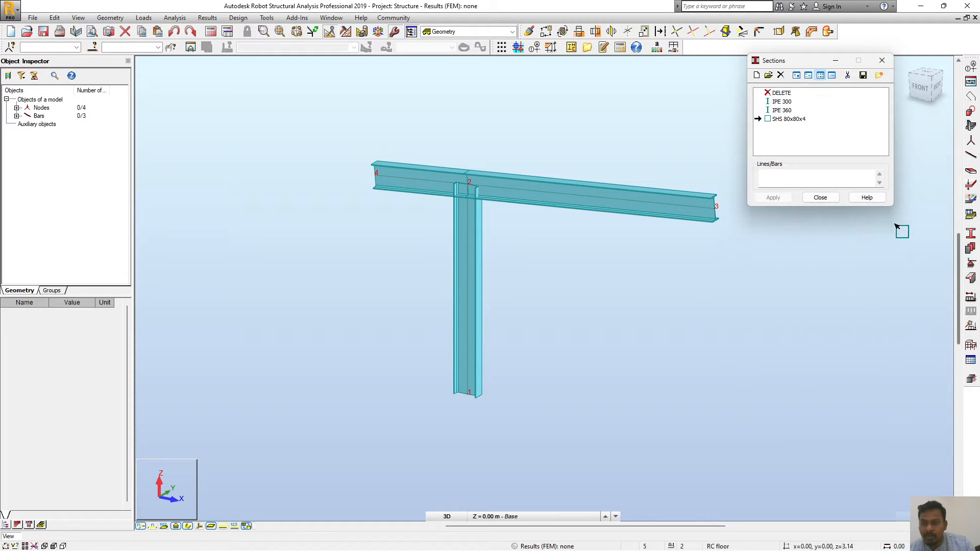
click(820, 198)
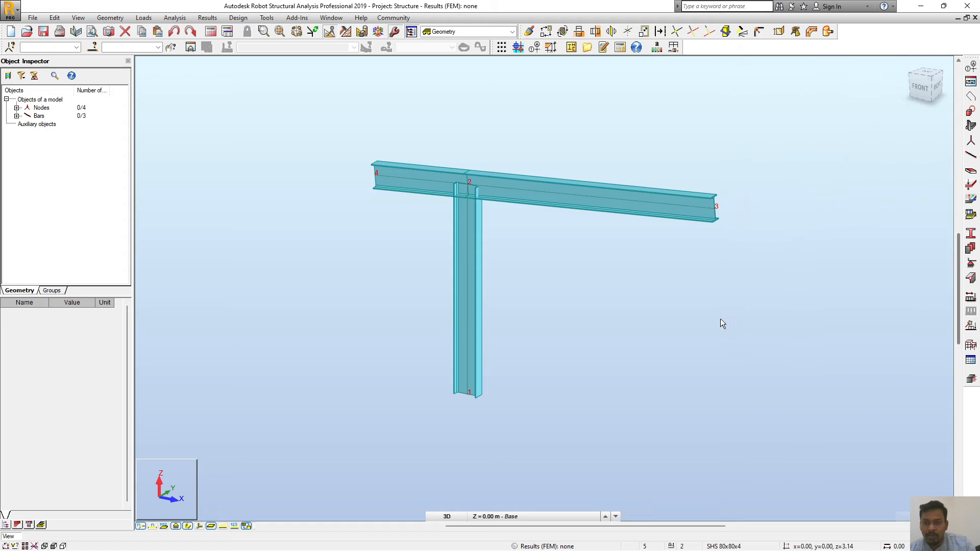
Assign the IPE 360 section to the column and IPE 300 to both segments of the inclined beam
click(970, 235)
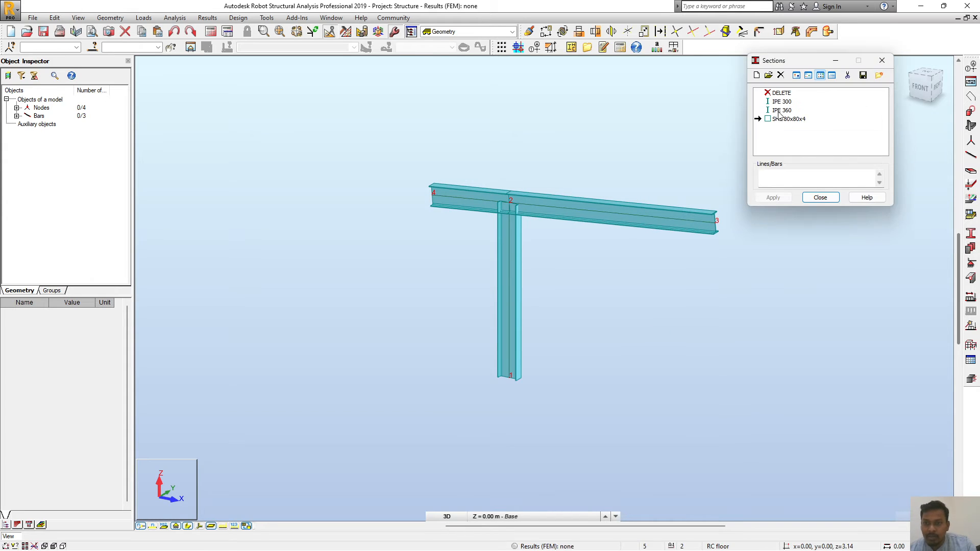
click(781, 111)
click(530, 291)
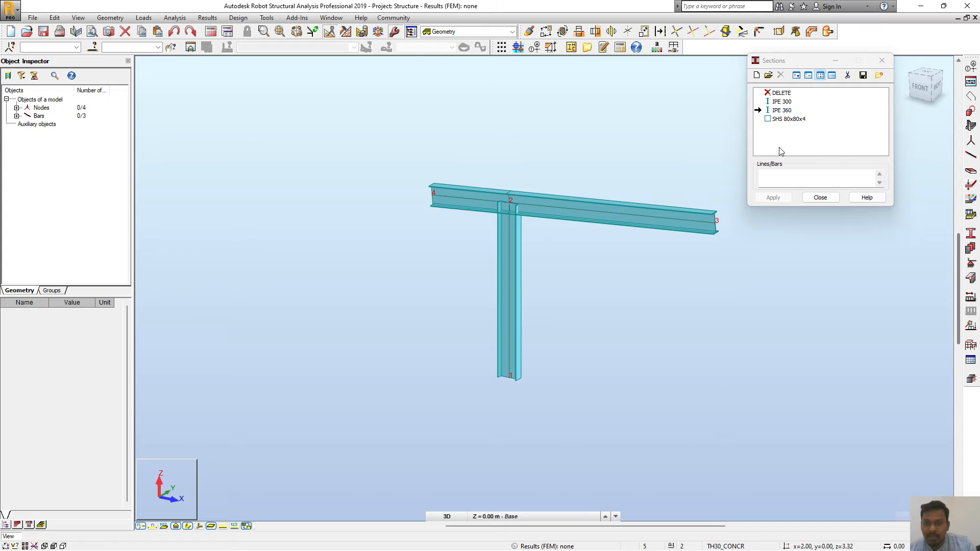
click(782, 102)
click(599, 206)
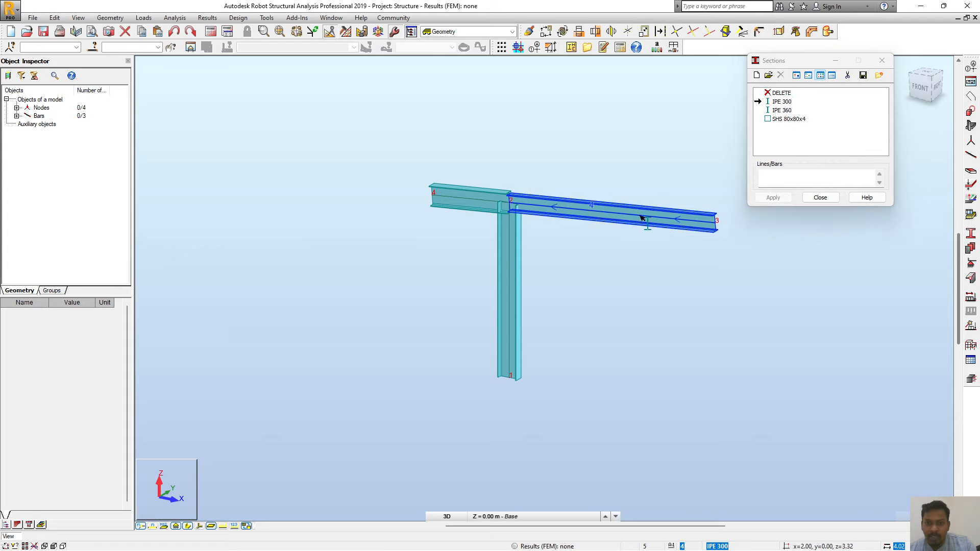
click(476, 203)
click(821, 198)
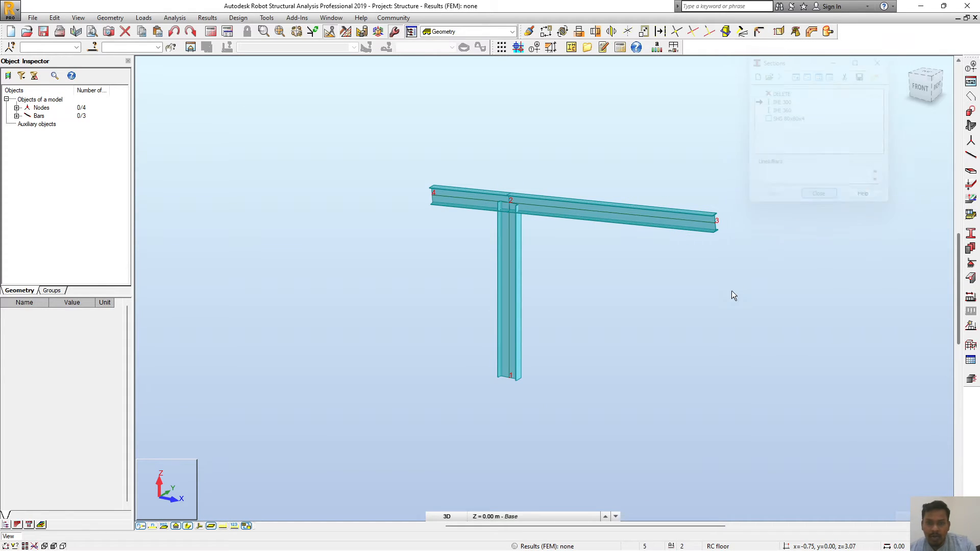
Turn on the display of the bars' sections with a legend by colors
right_click(275, 217)
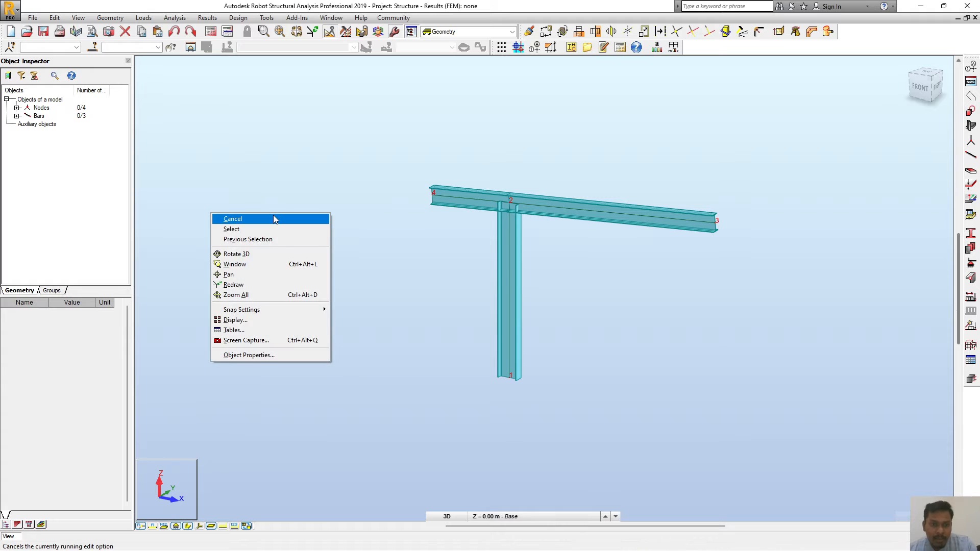
click(259, 321)
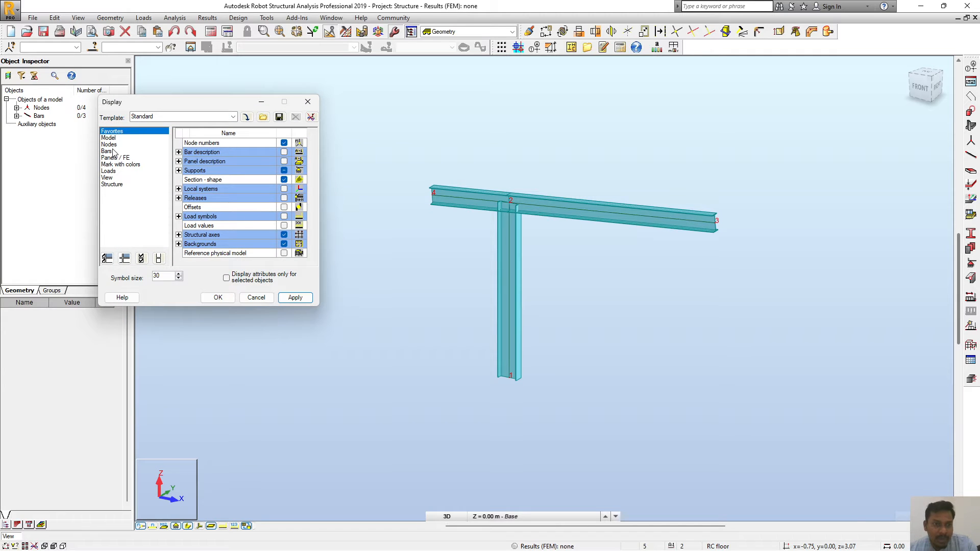
click(107, 151)
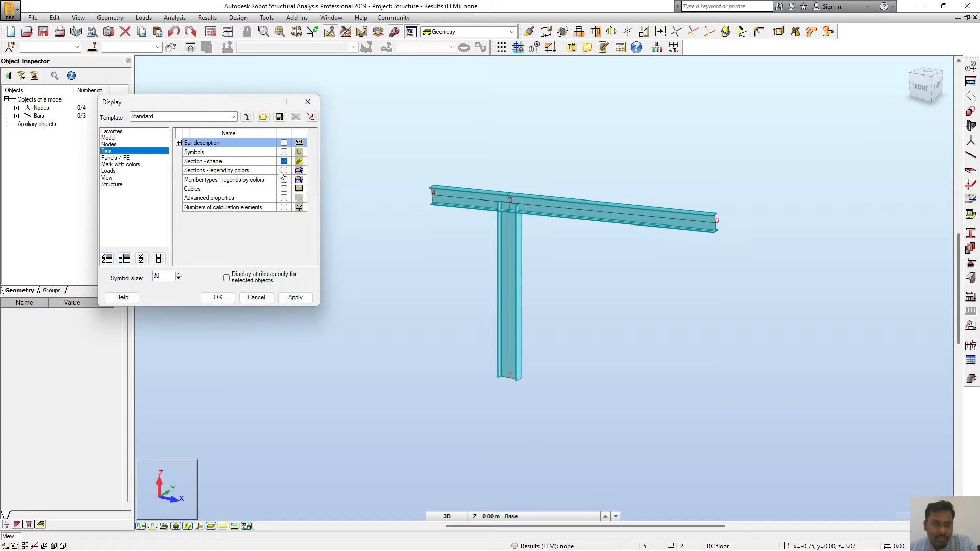
click(296, 298)
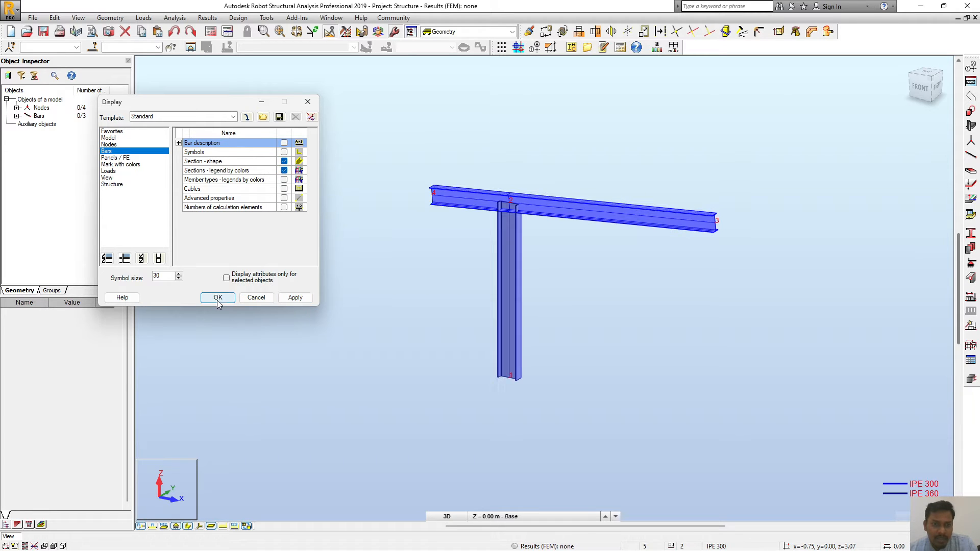
click(217, 299)
right_click(302, 217)
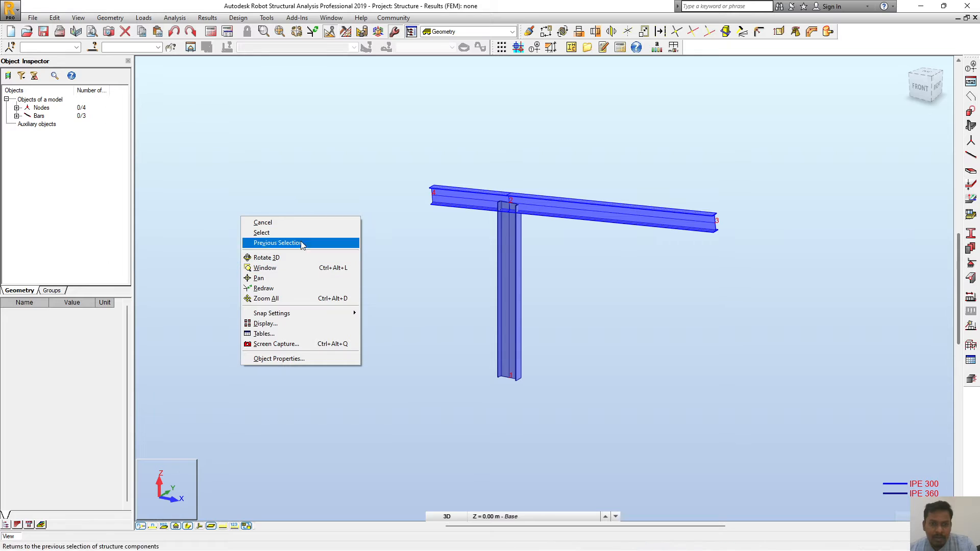
click(314, 191)
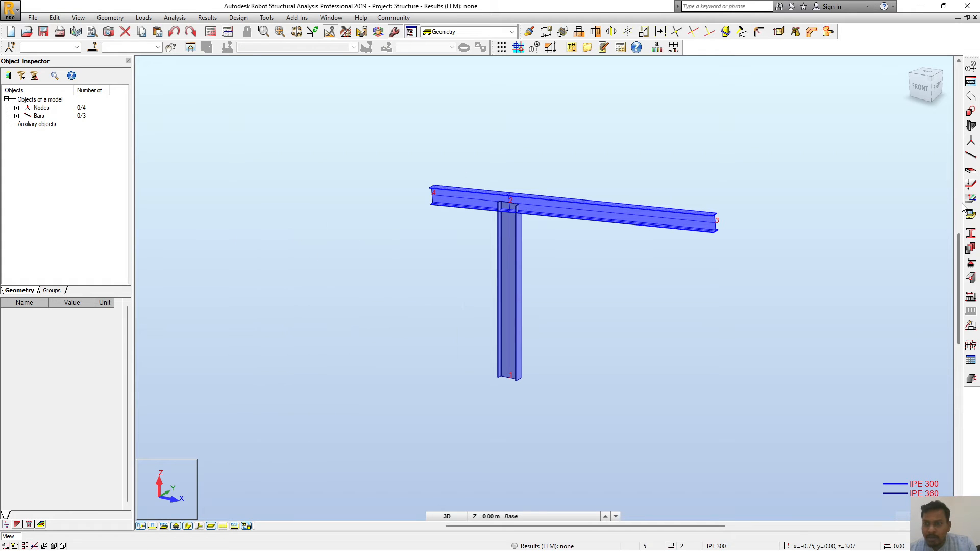
Change the display color of the IPE 300 section to purple and update it in the section list
click(972, 236)
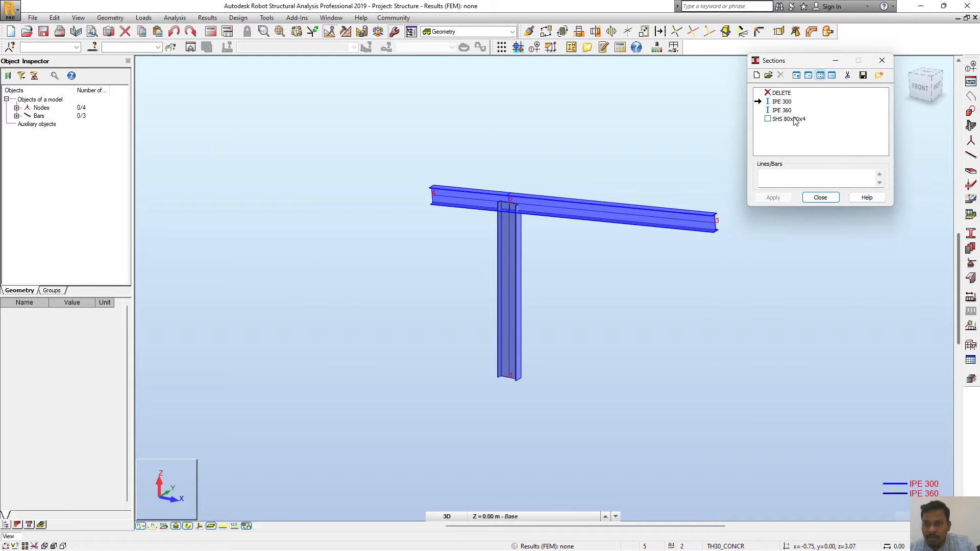
click(784, 102)
double_click(779, 103)
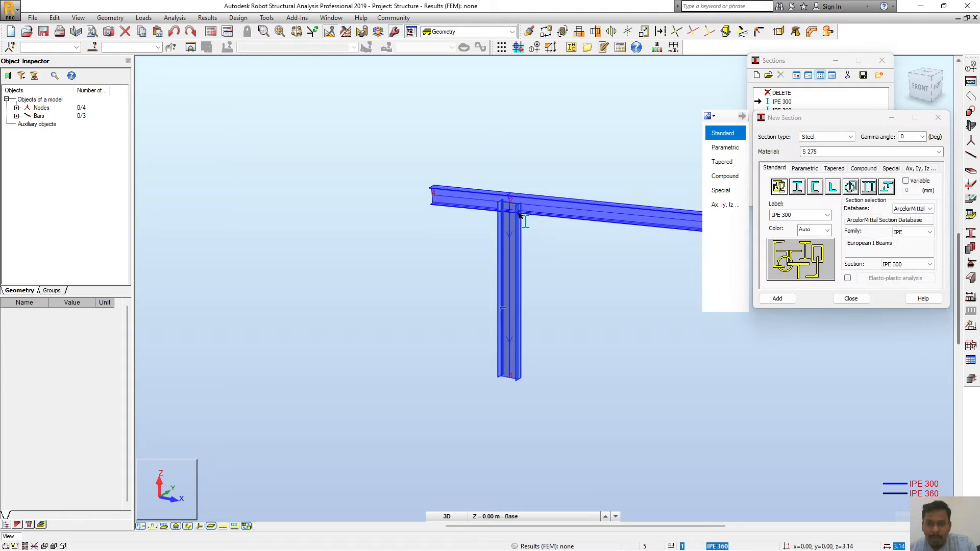
click(819, 230)
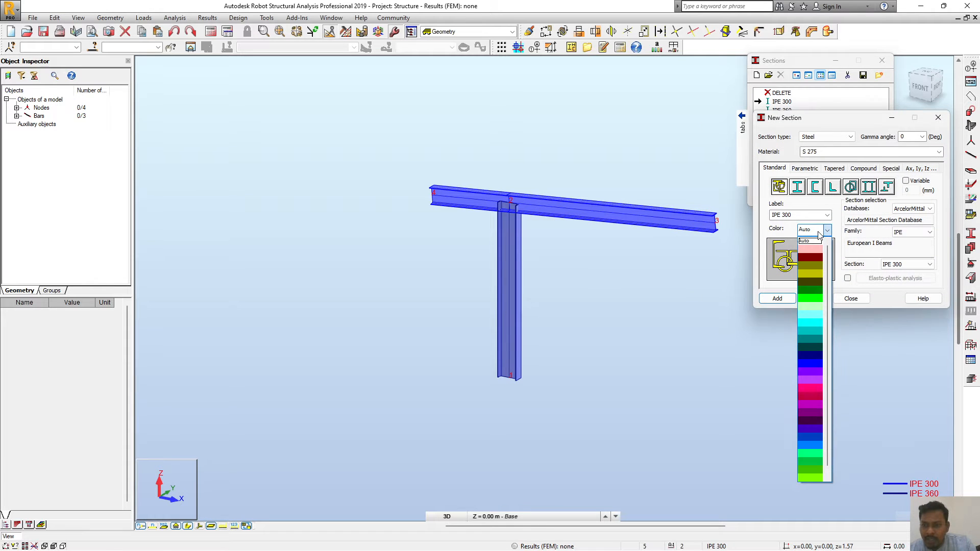
click(813, 381)
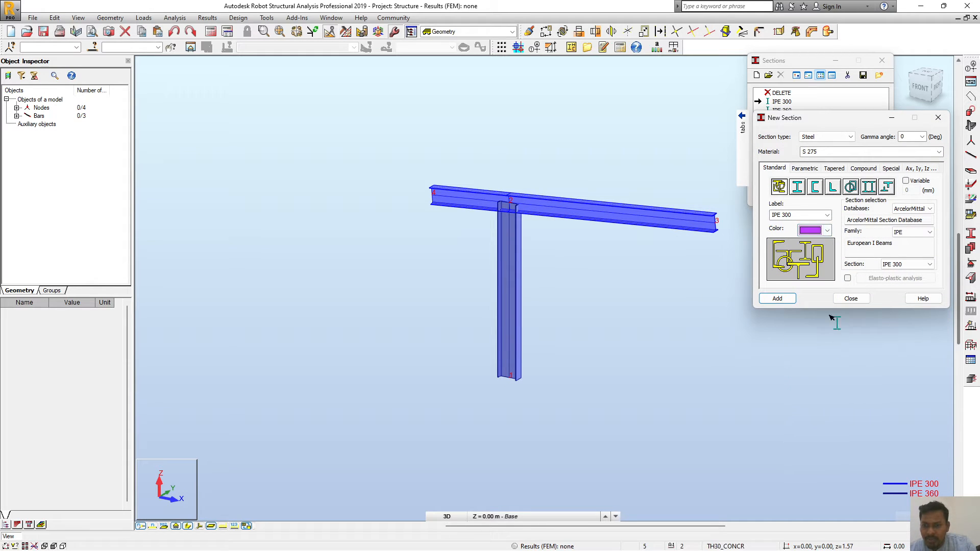
click(771, 300)
click(864, 238)
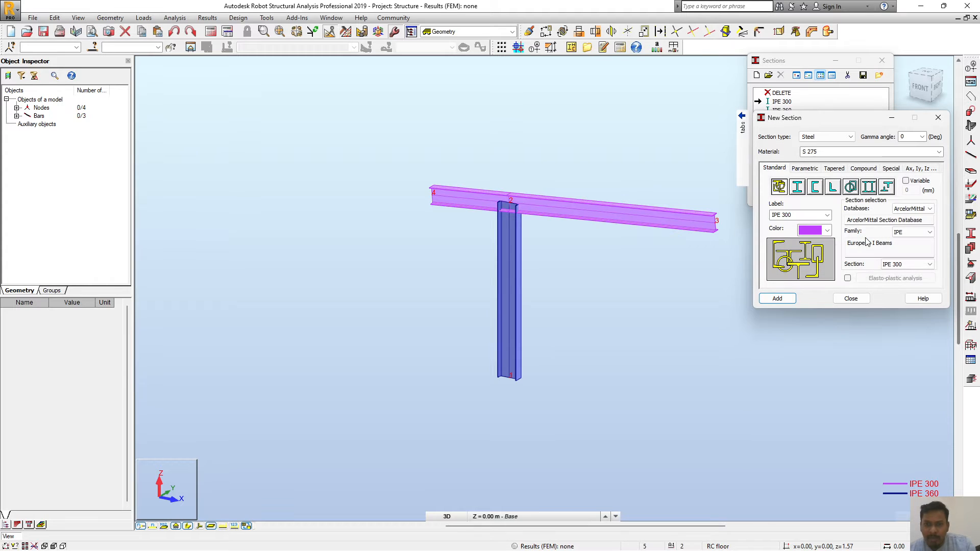
click(862, 301)
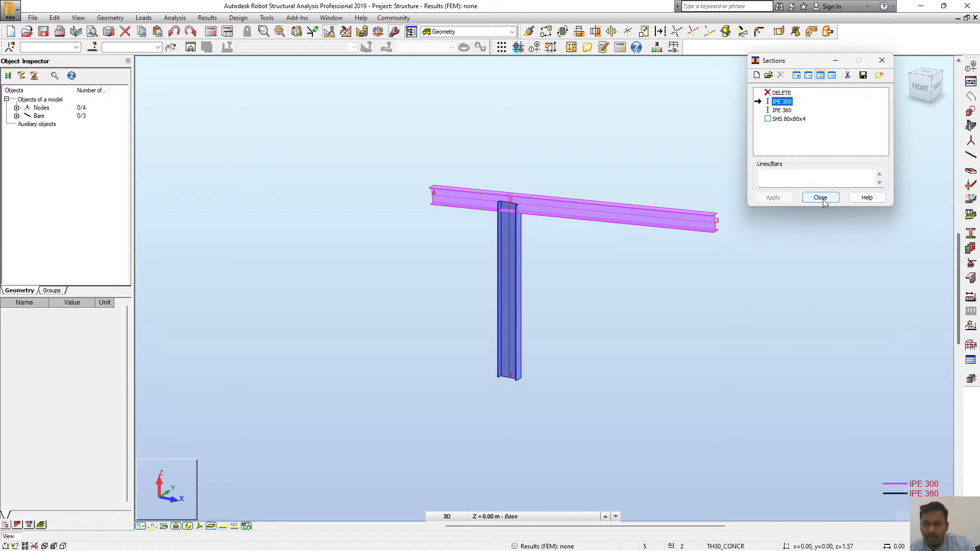
click(822, 198)
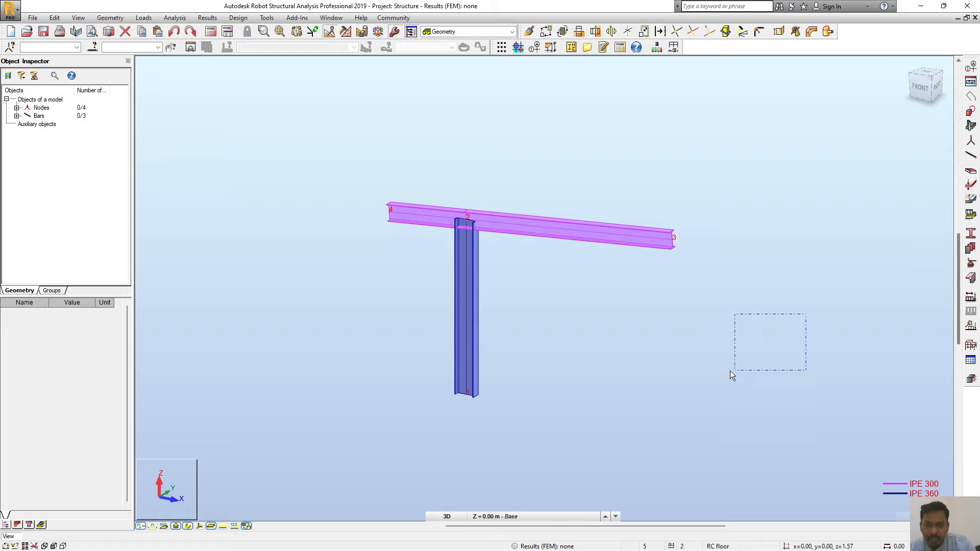
Hide the section shapes and assign a fixed support to node 1 at the column base
click(188, 526)
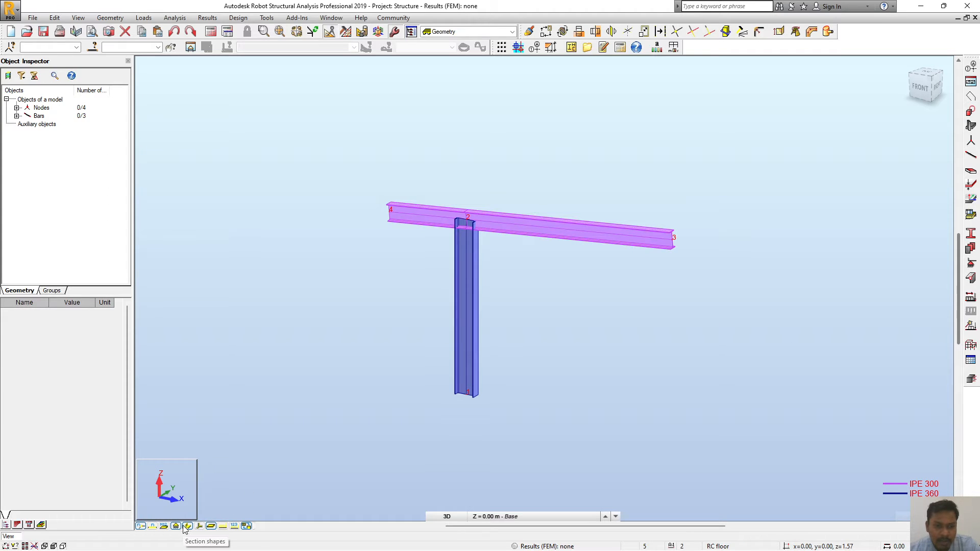
click(187, 526)
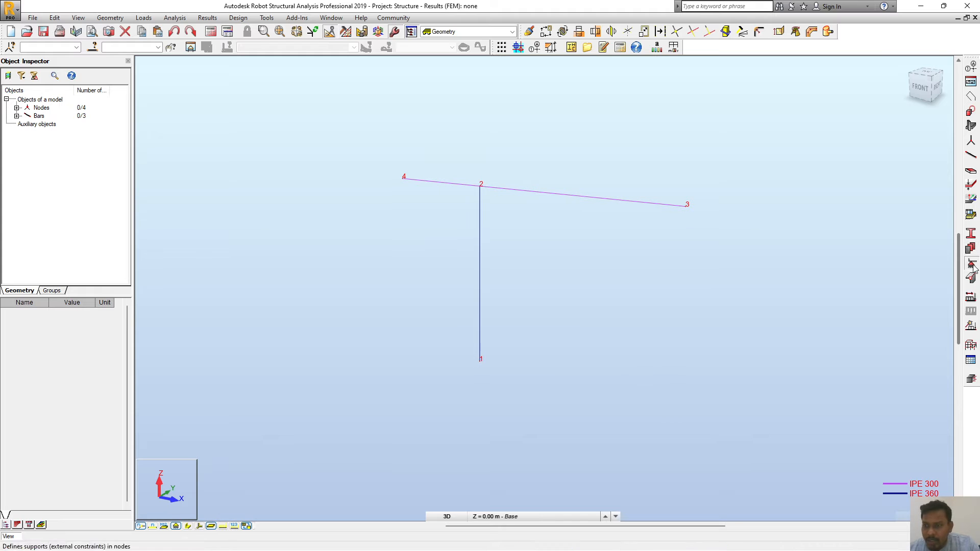
click(971, 249)
drag(427, 63, 287, 69)
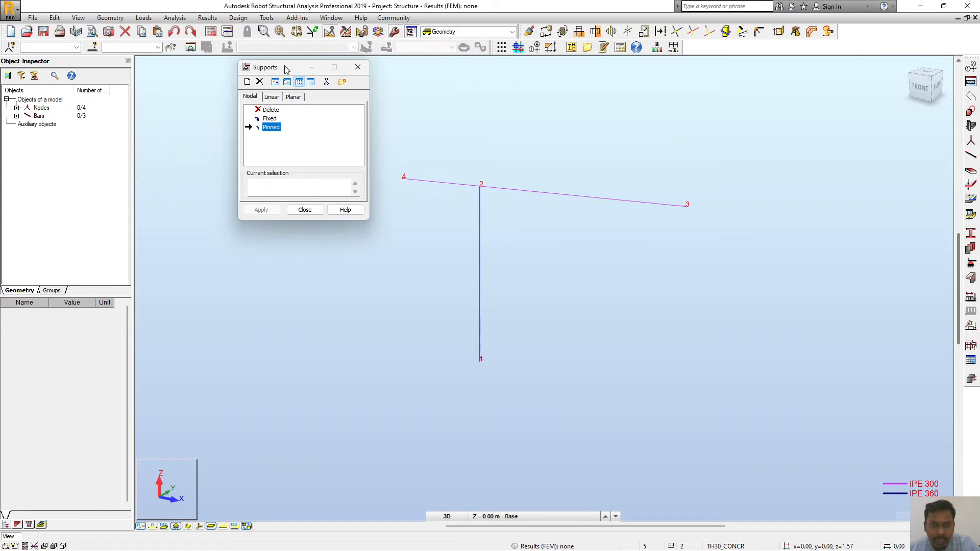
click(270, 119)
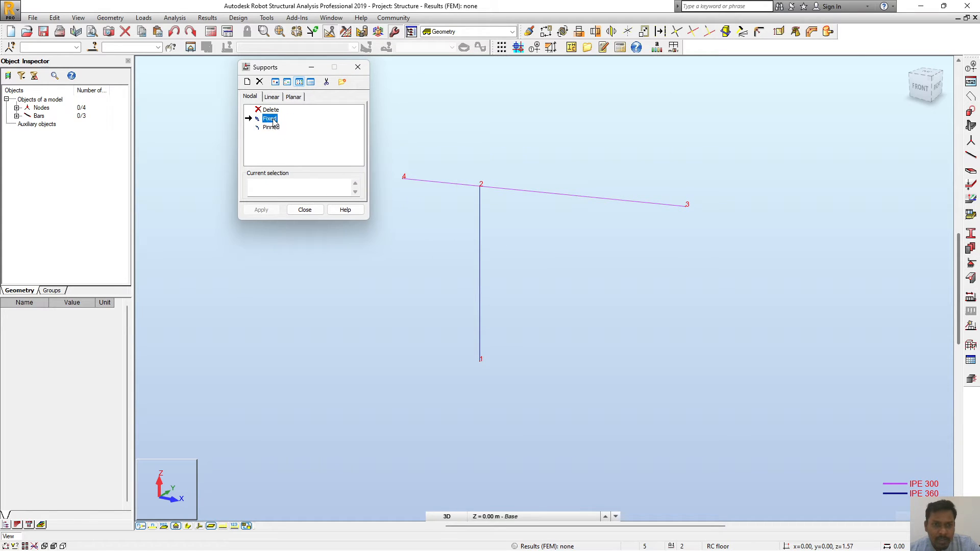
click(480, 361)
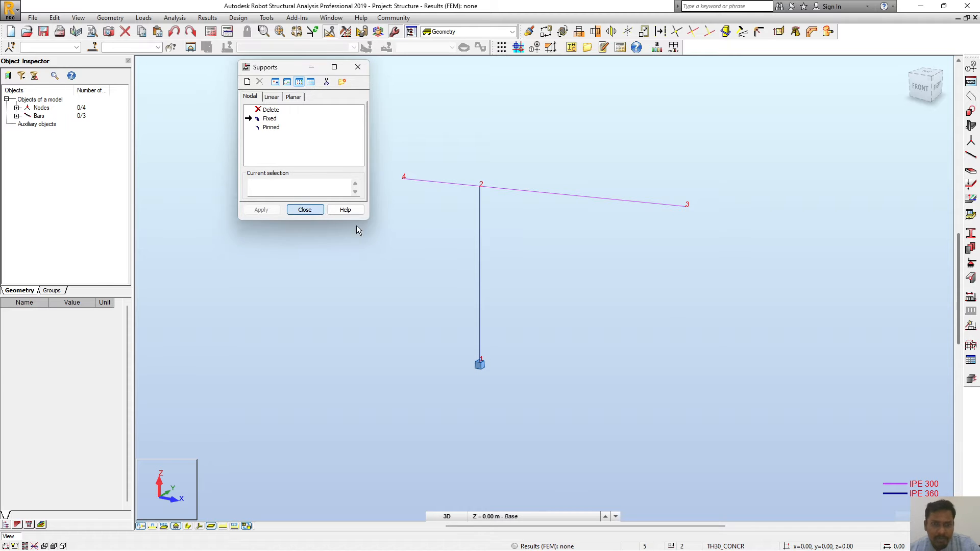
click(305, 209)
Copy the whole frame with its base support 6 m along Y using Translation with 5 repetitions
scroll(553, 291, down, 3)
middle_drag(678, 325, 608, 326)
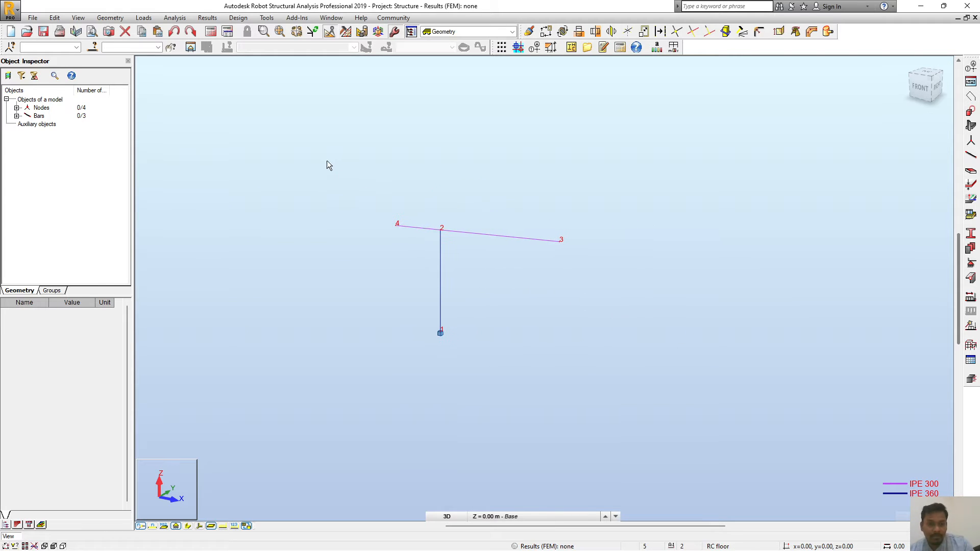
drag(327, 162, 683, 406)
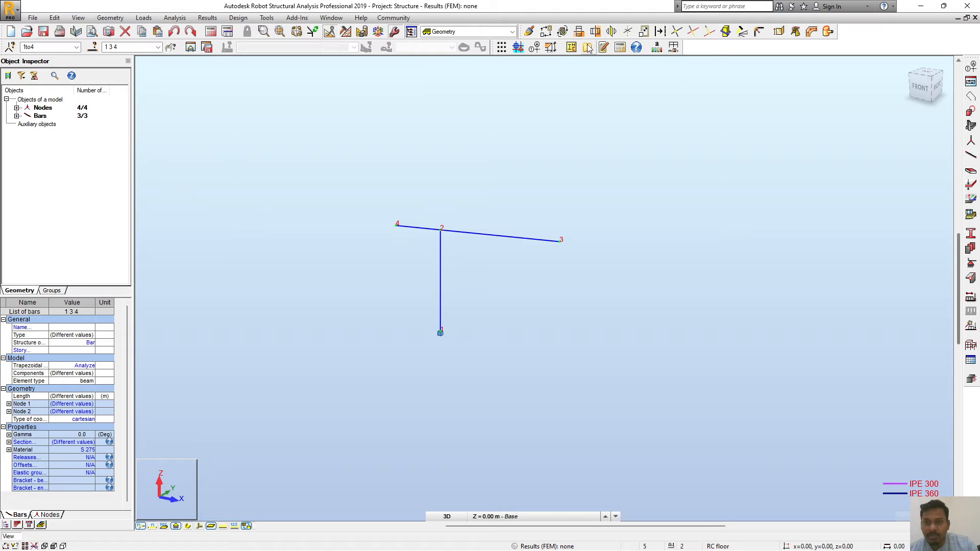
click(546, 31)
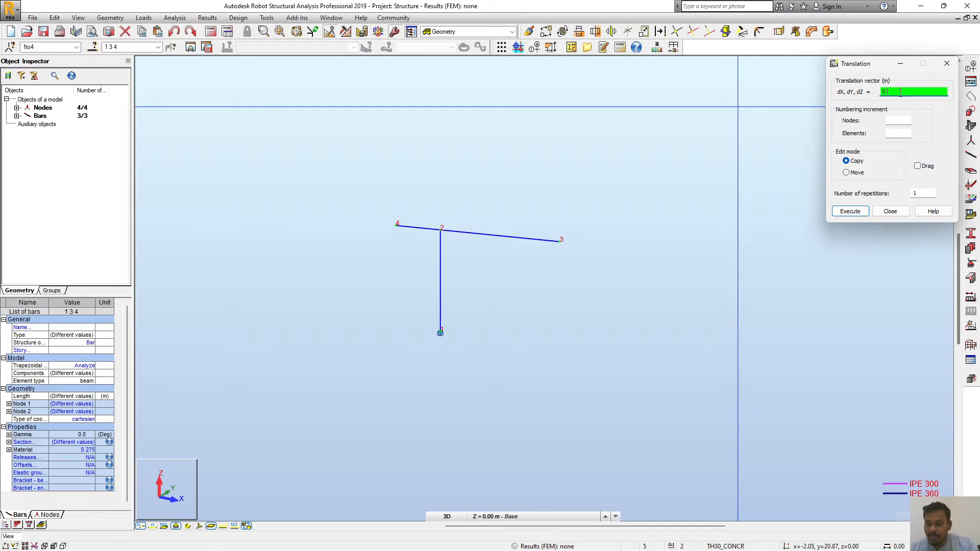
click(924, 193)
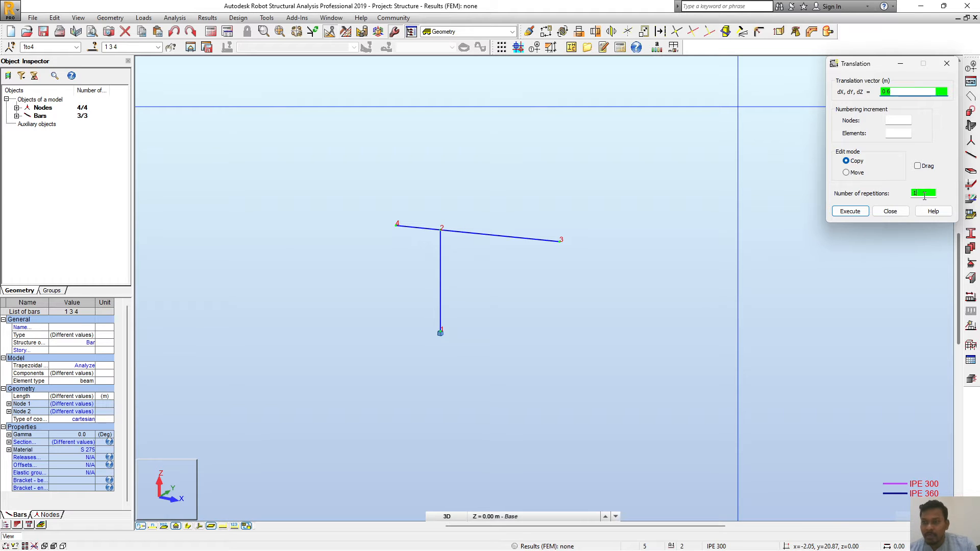
text(5)
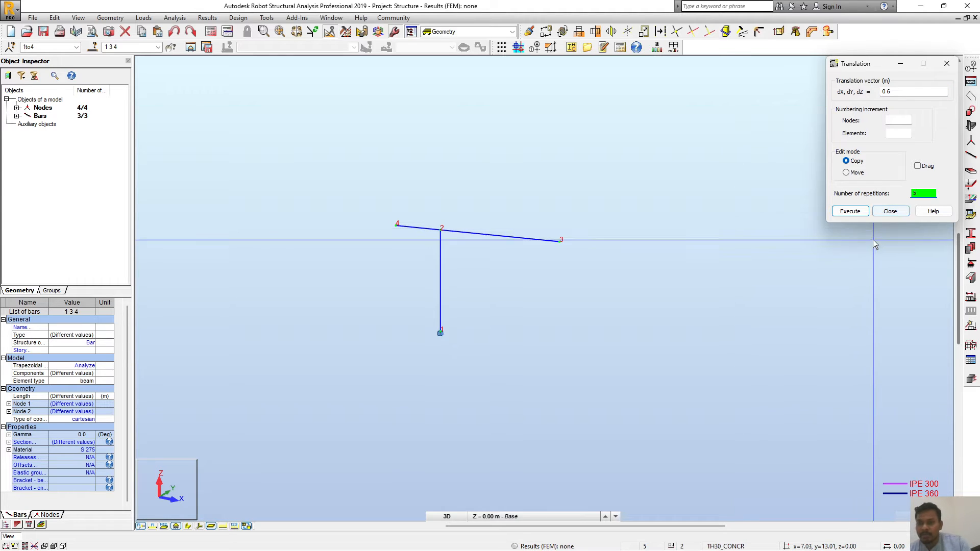
click(859, 213)
click(849, 212)
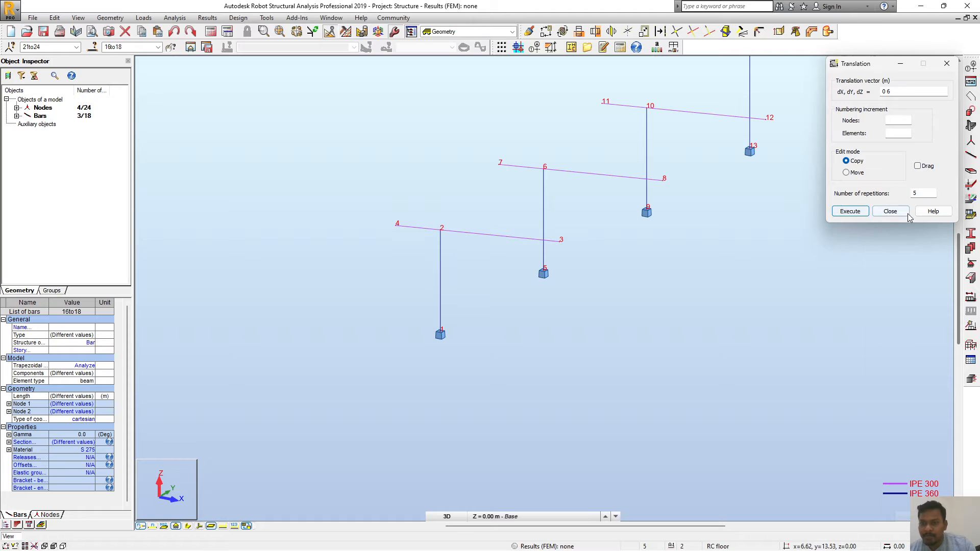
click(895, 212)
Add SHS 80x80x4 beams joining the column tops from node 2 to 6 and from node 6 to 10
scroll(503, 295, down, 3)
middle_drag(655, 315, 661, 366)
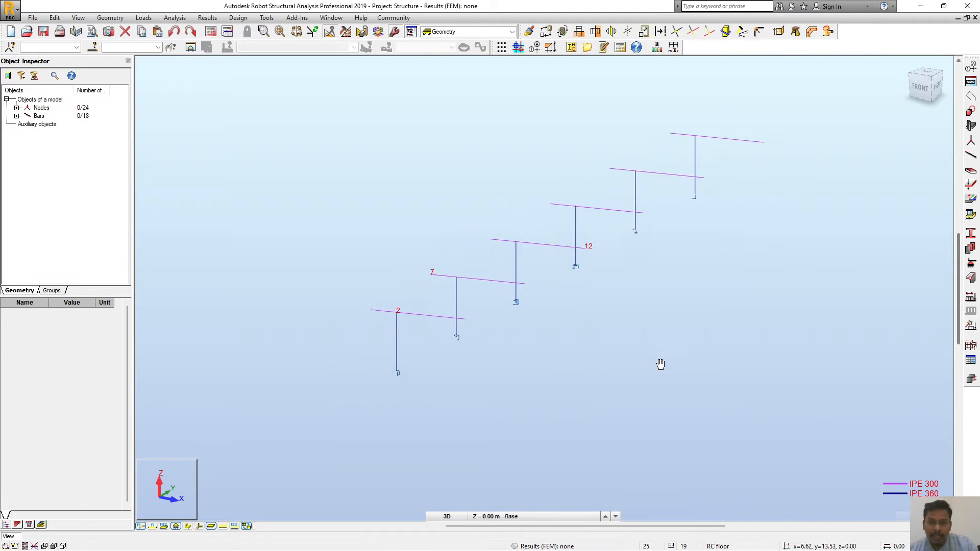
scroll(678, 364, up, 2)
drag(713, 348, 650, 383)
middle_drag(629, 352, 680, 355)
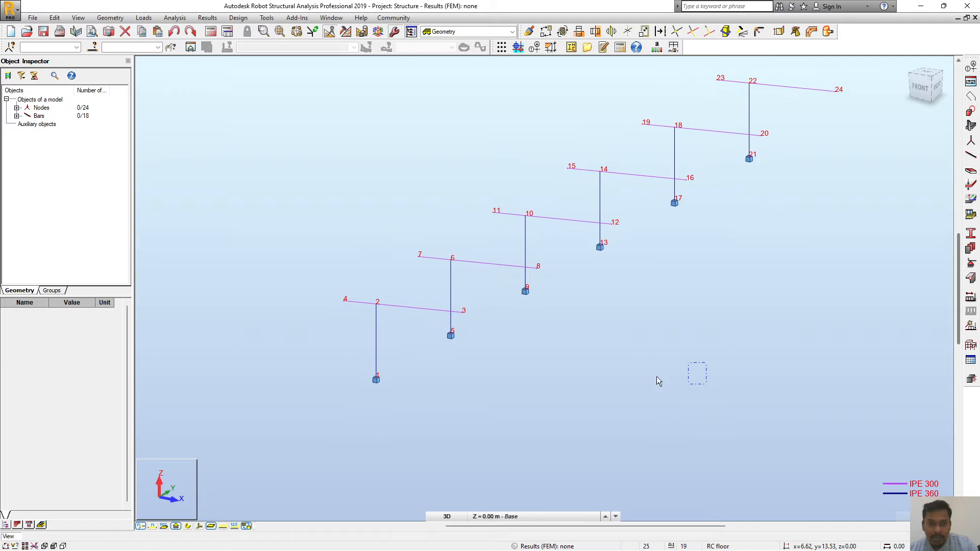
scroll(391, 310, up, 2)
scroll(521, 265, down, 3)
middle_drag(633, 304, 553, 324)
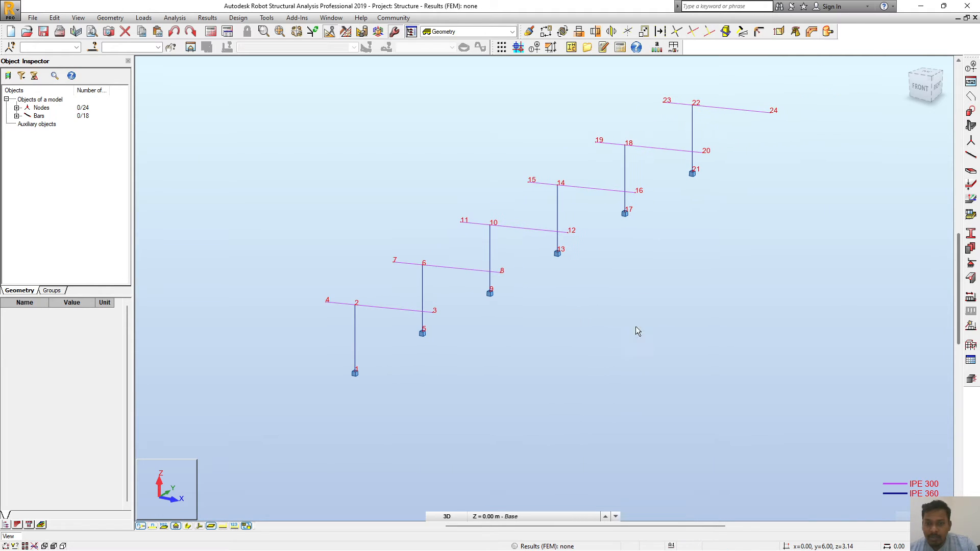
click(971, 155)
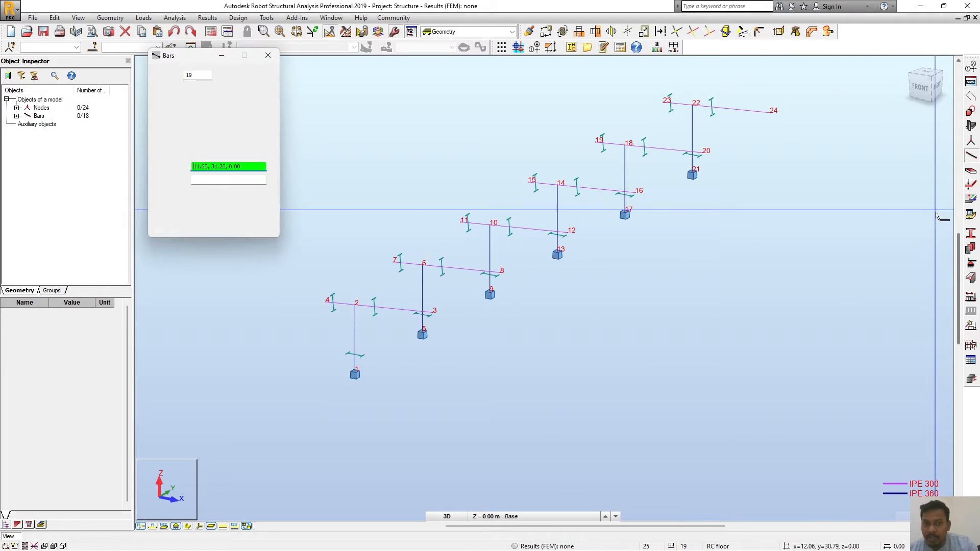
click(232, 124)
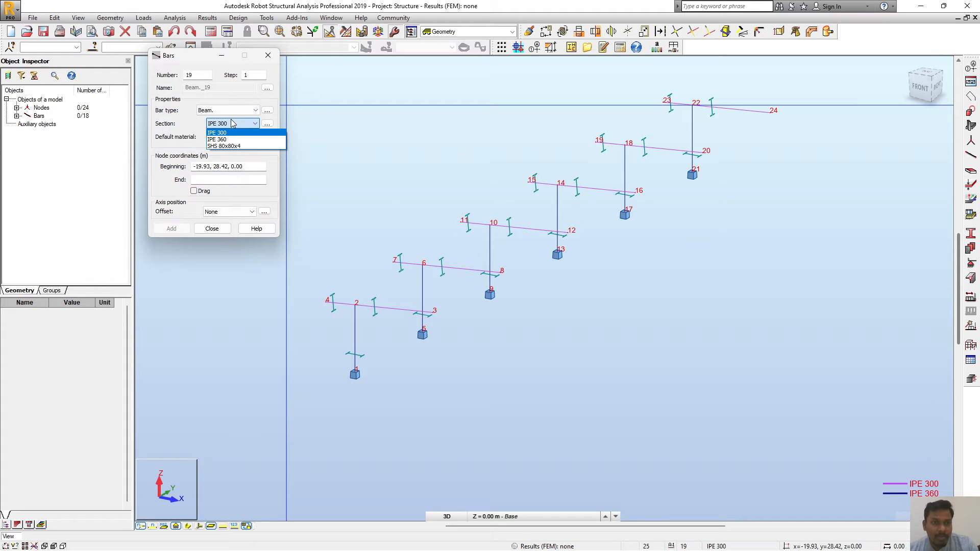
click(236, 146)
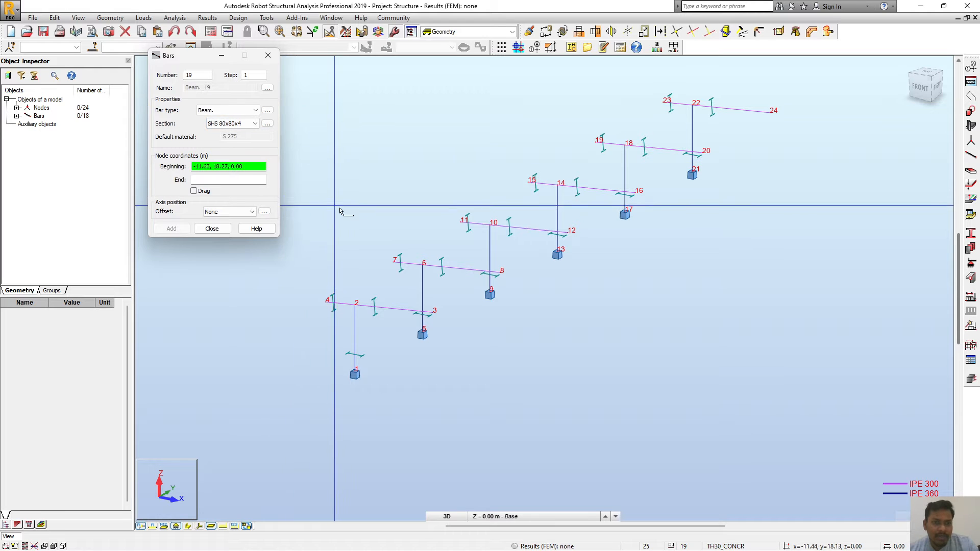
scroll(357, 322, up, 2)
click(356, 291)
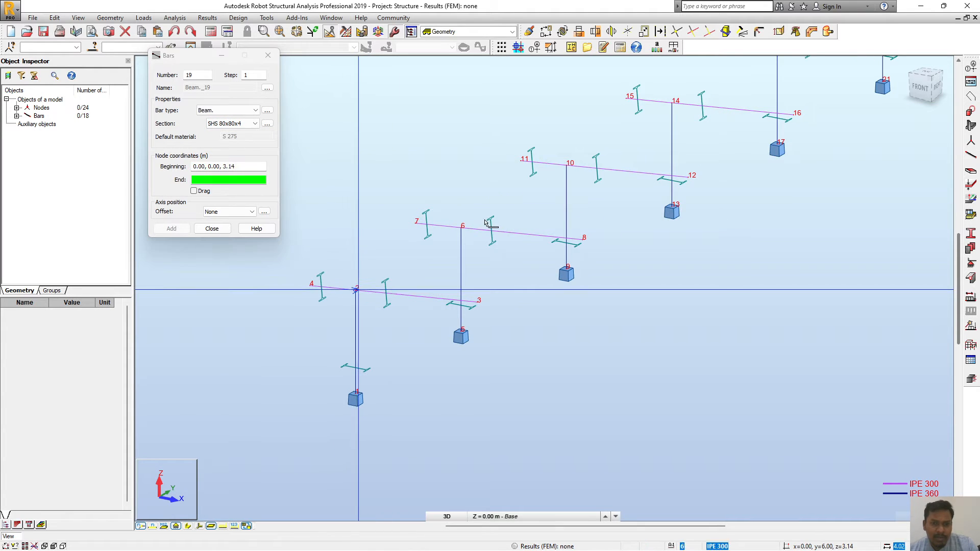
click(461, 229)
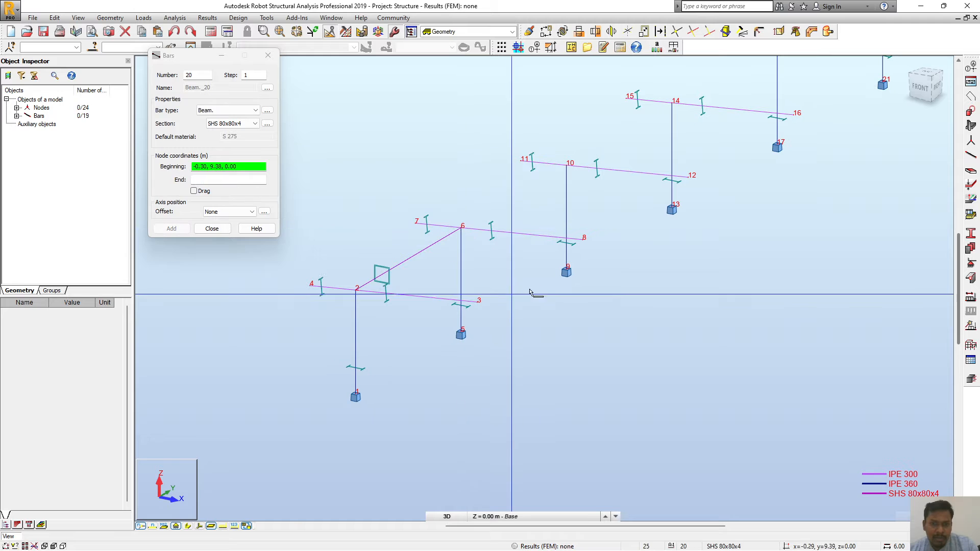
click(461, 229)
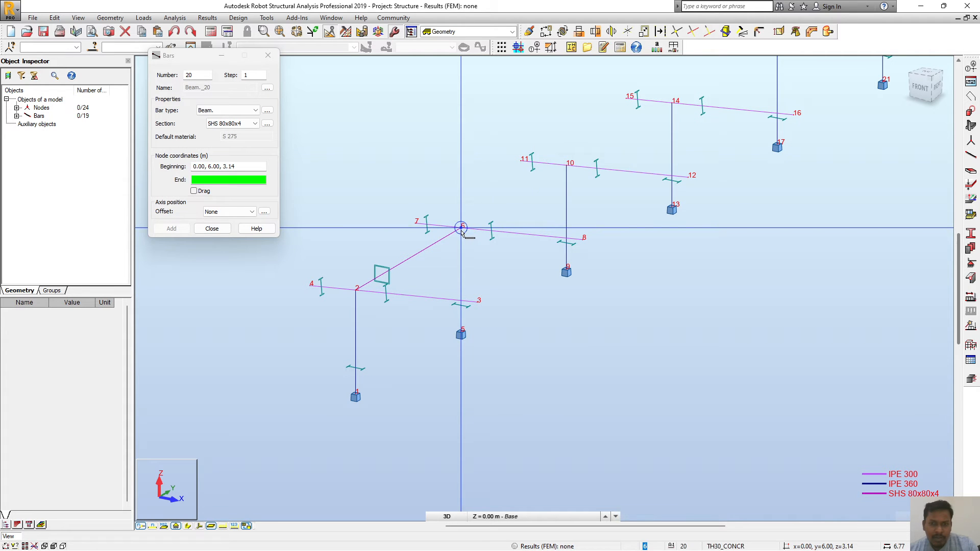
click(566, 165)
Continue the SHS 80x80x4 beams along the column tops between nodes 10, 14, 18 and 22, and finish adding bars
middle_drag(758, 217, 666, 327)
scroll(559, 324, down, 2)
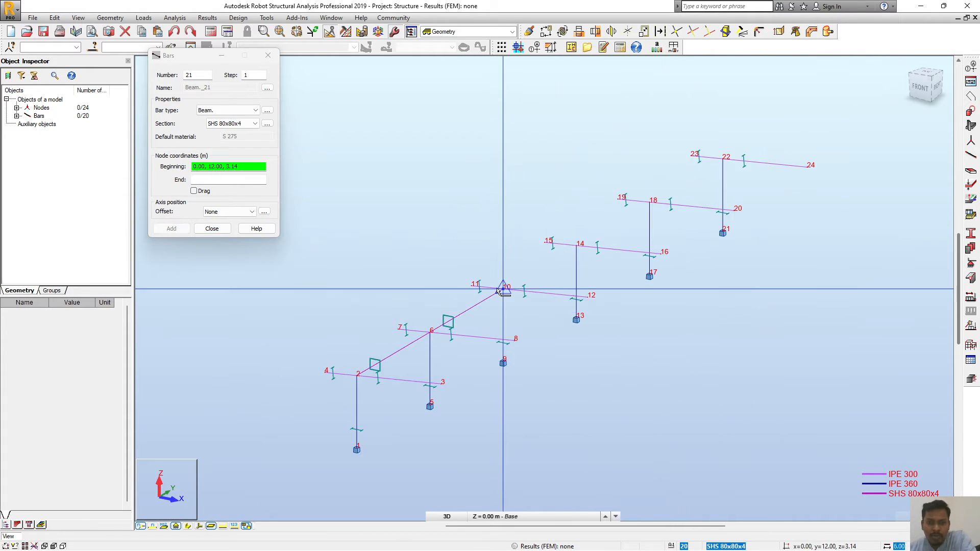
click(503, 289)
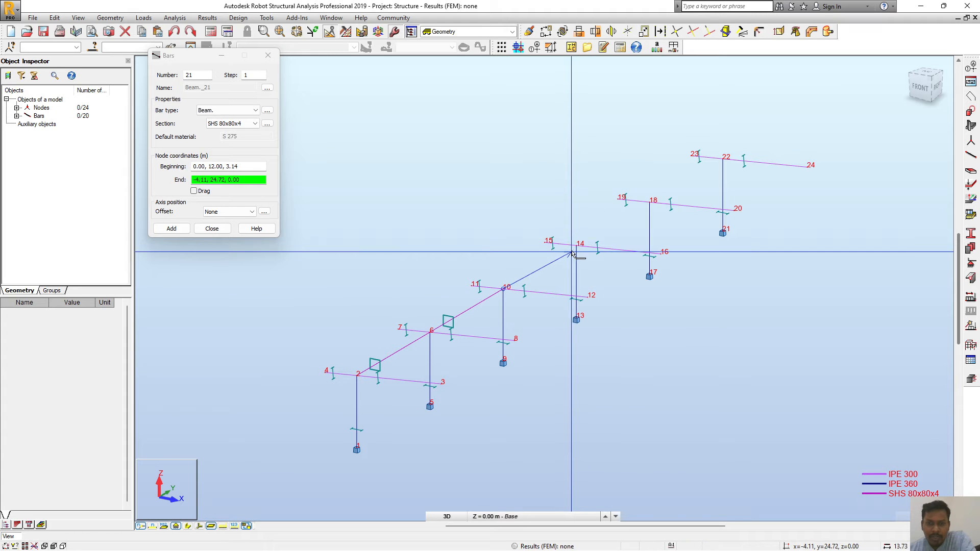
click(582, 247)
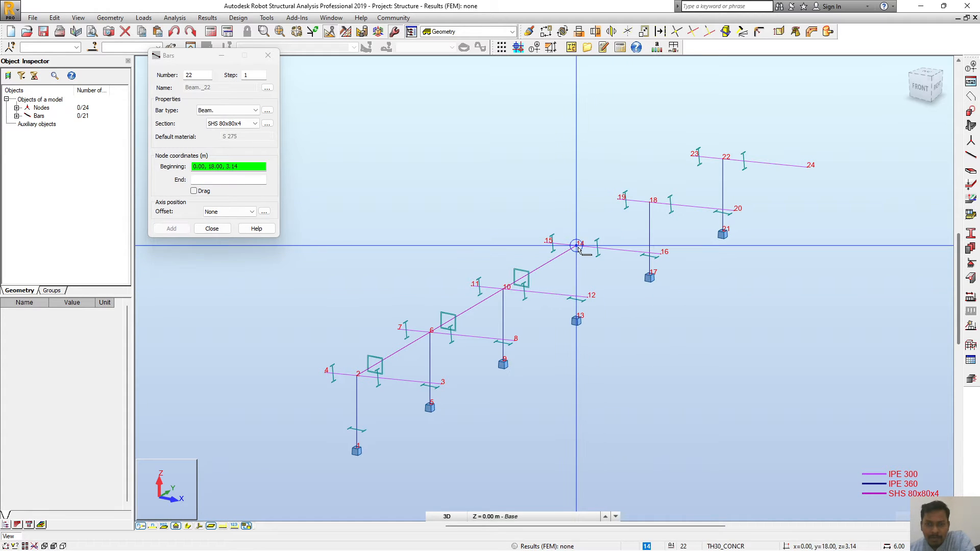
click(578, 246)
click(651, 207)
scroll(690, 215, up, 3)
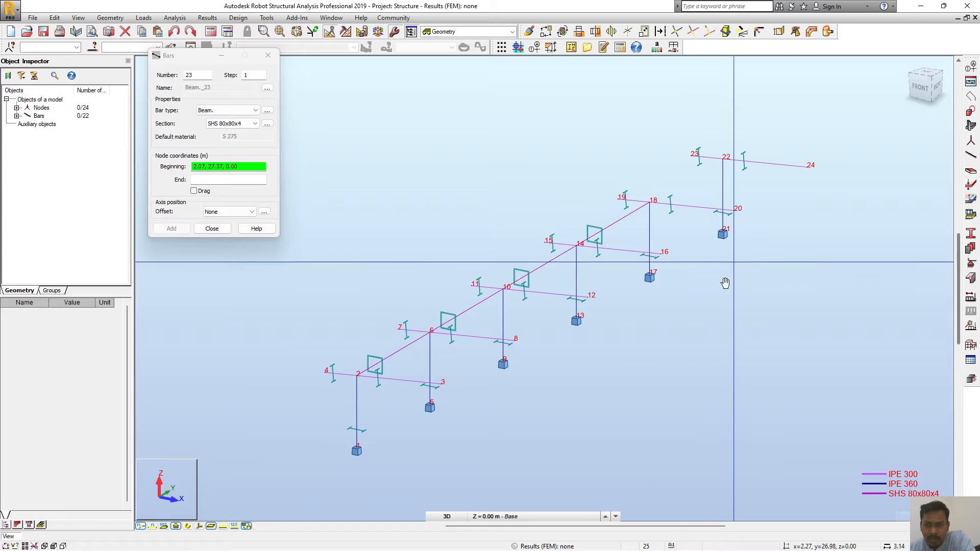
click(612, 228)
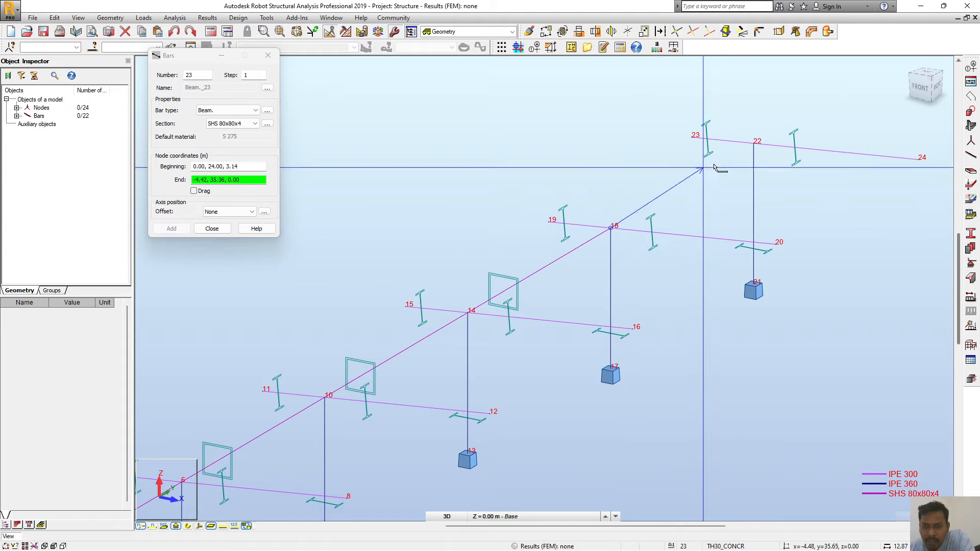
click(754, 145)
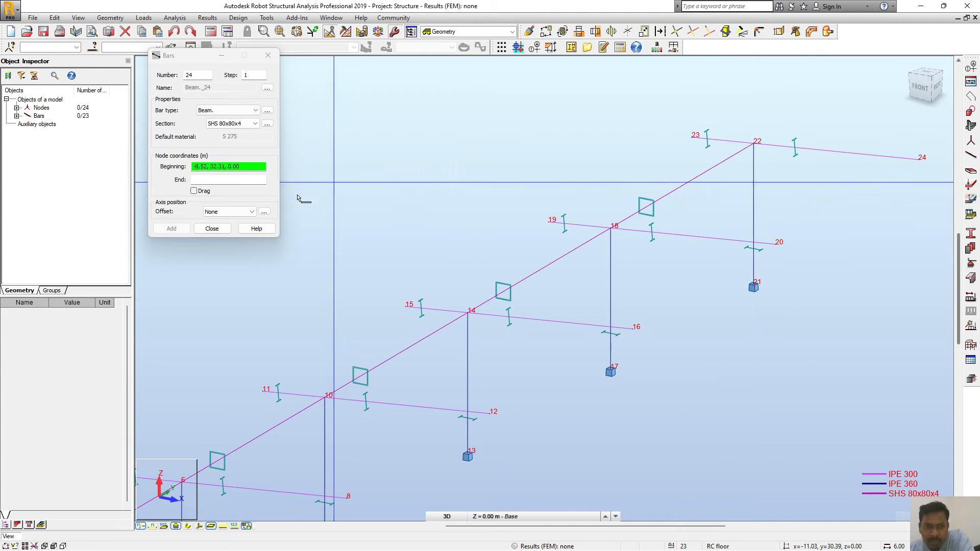
click(212, 228)
Turn on the display of section shapes for the complete row of frames
scroll(380, 174, down, 3)
middle_drag(299, 208, 430, 188)
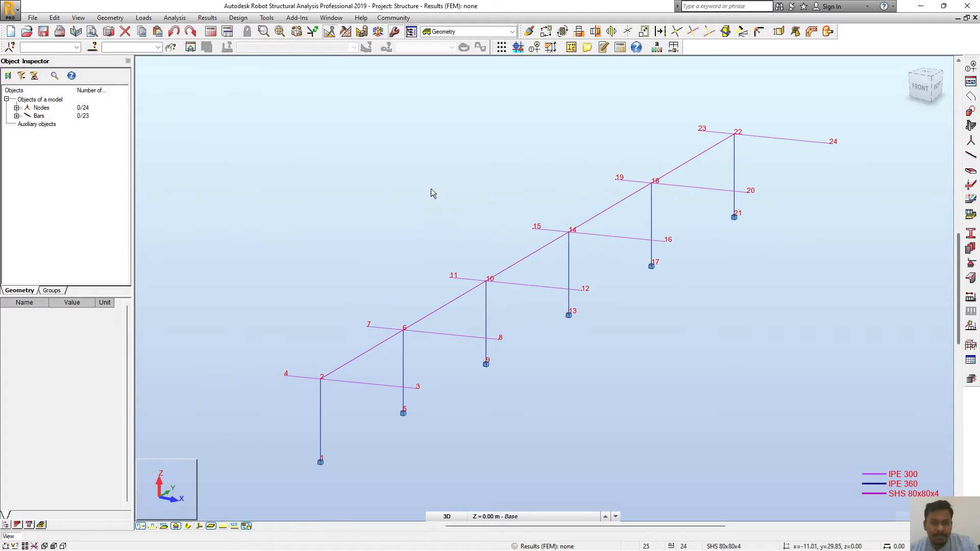
click(188, 526)
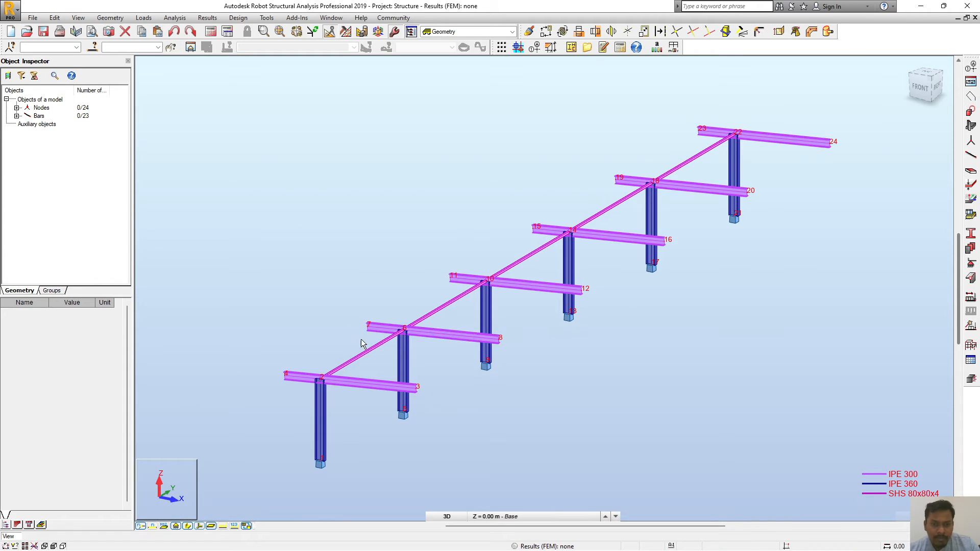
scroll(331, 381, up, 3)
scroll(485, 261, down, 5)
Change the display color of the SHS 80x80x4 section to dark green and update it in the section list
click(971, 234)
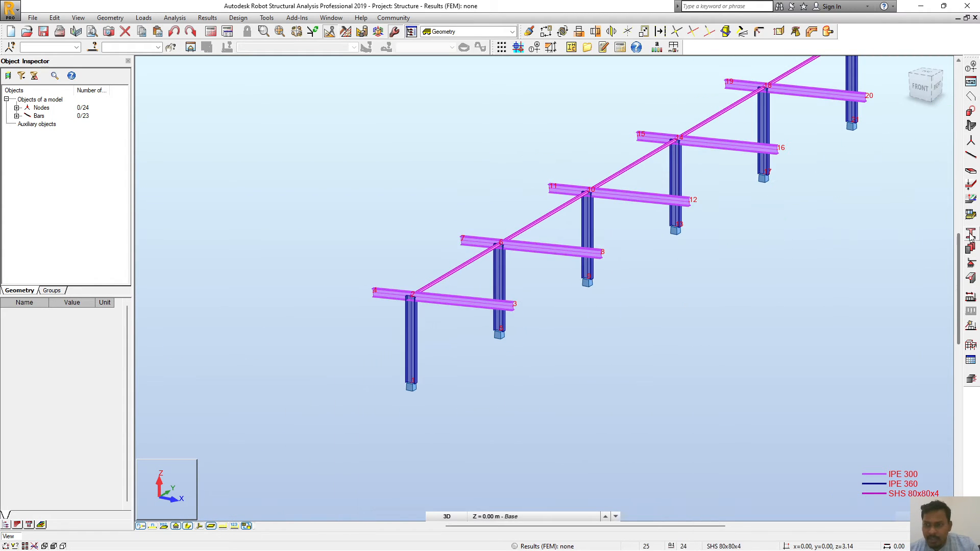
double_click(790, 119)
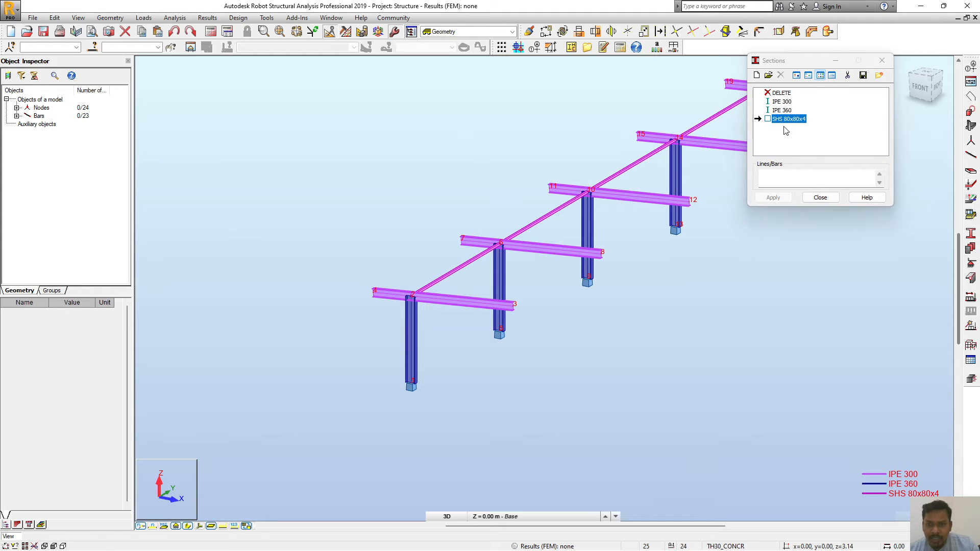
click(823, 228)
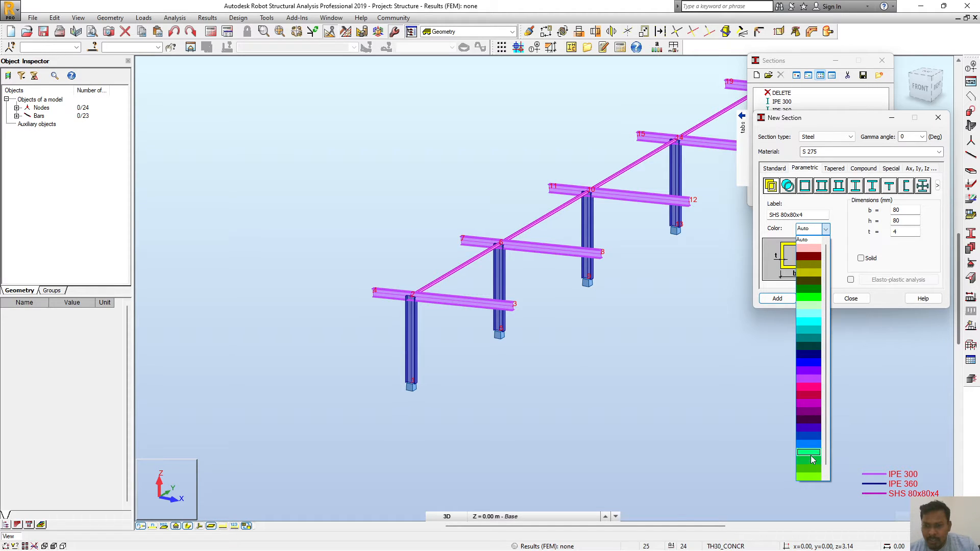
click(812, 290)
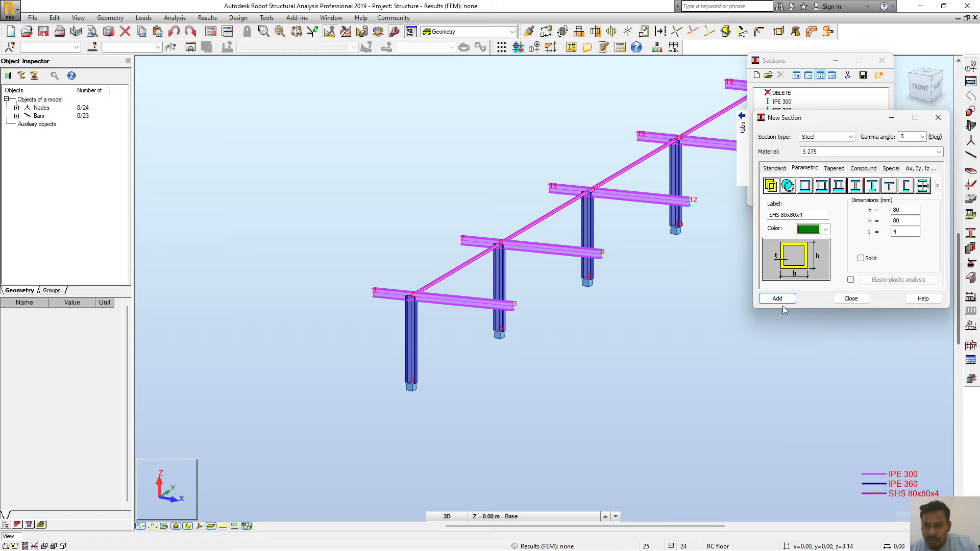
click(778, 299)
click(871, 238)
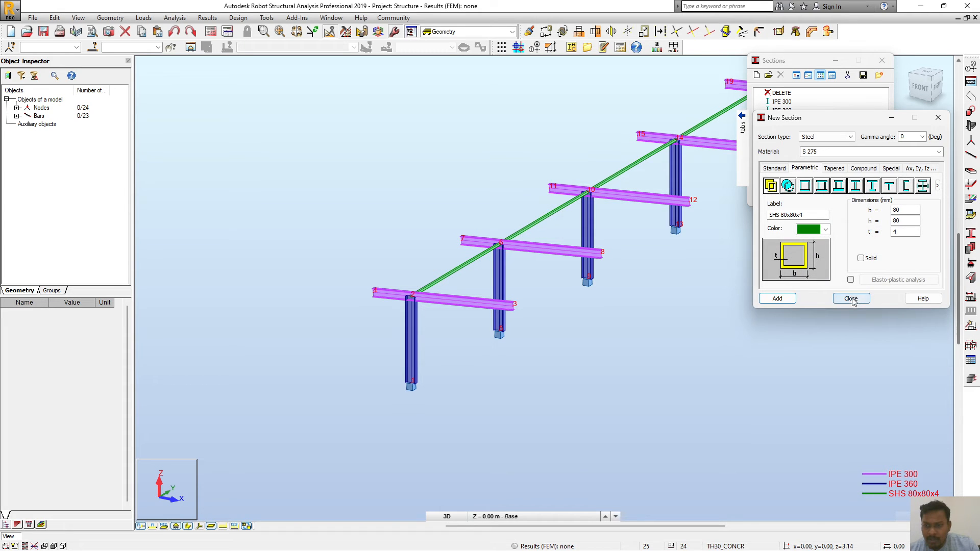
click(851, 299)
click(820, 198)
scroll(575, 391, down, 2)
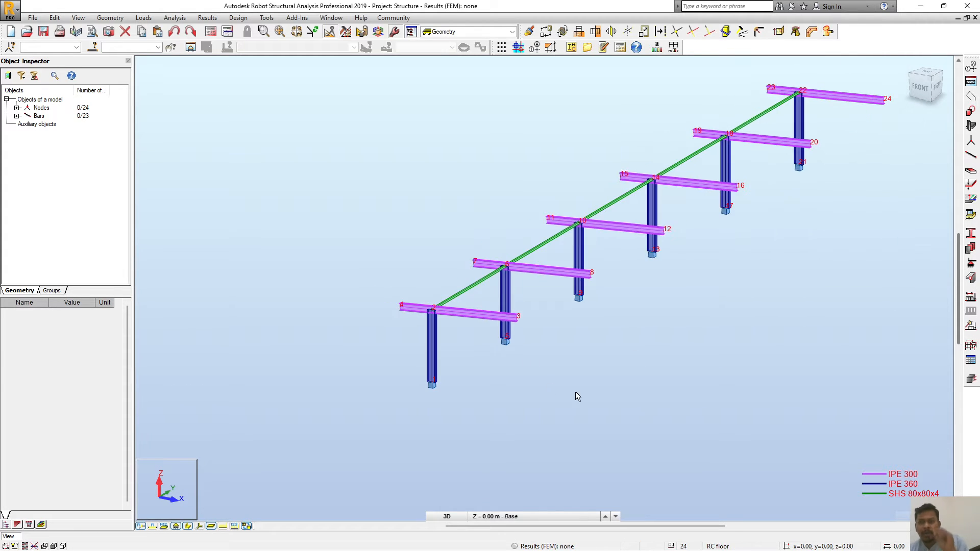
Review the Bracket_0.1x1 definition: section type, length 0.10 x bar length, height 1.00 x section height, positioned down
scroll(317, 367, up, 3)
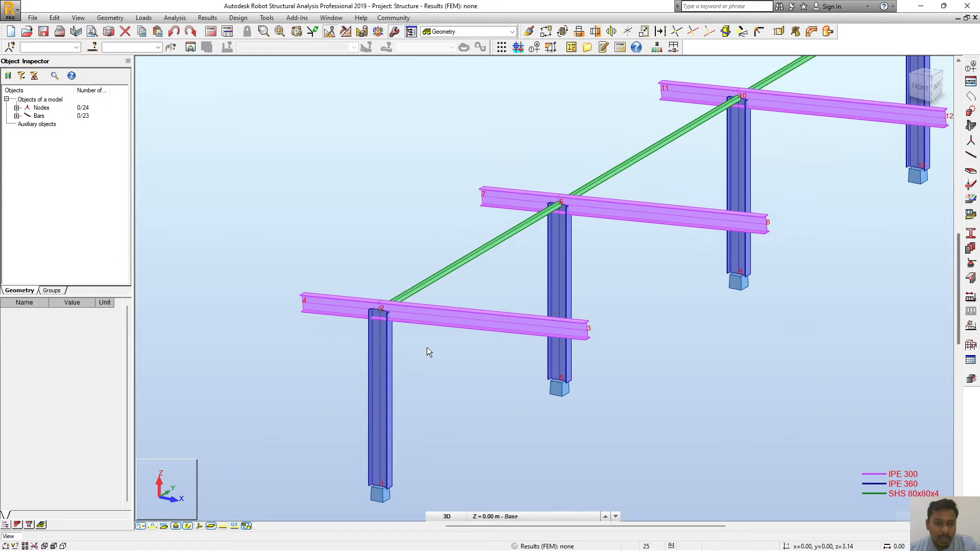
click(110, 17)
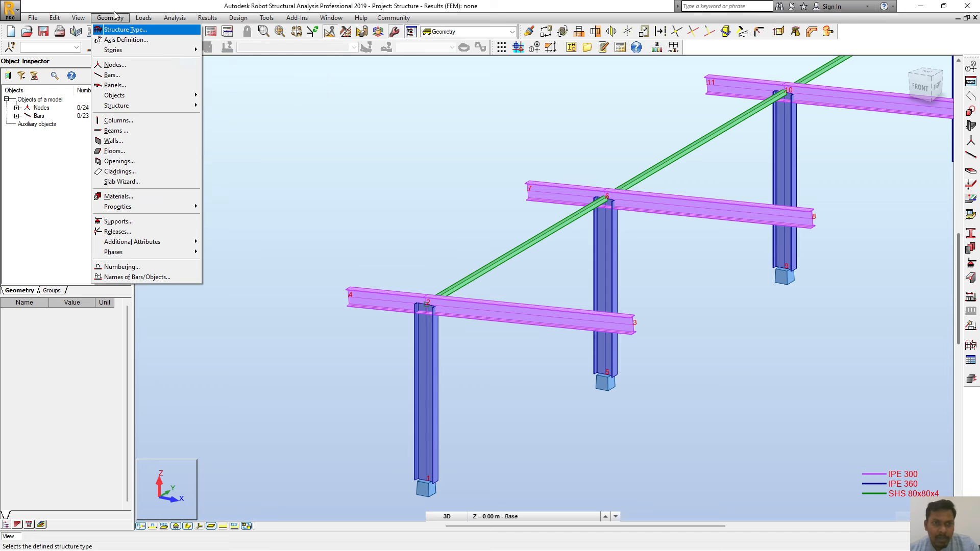
mouse_move(133, 241)
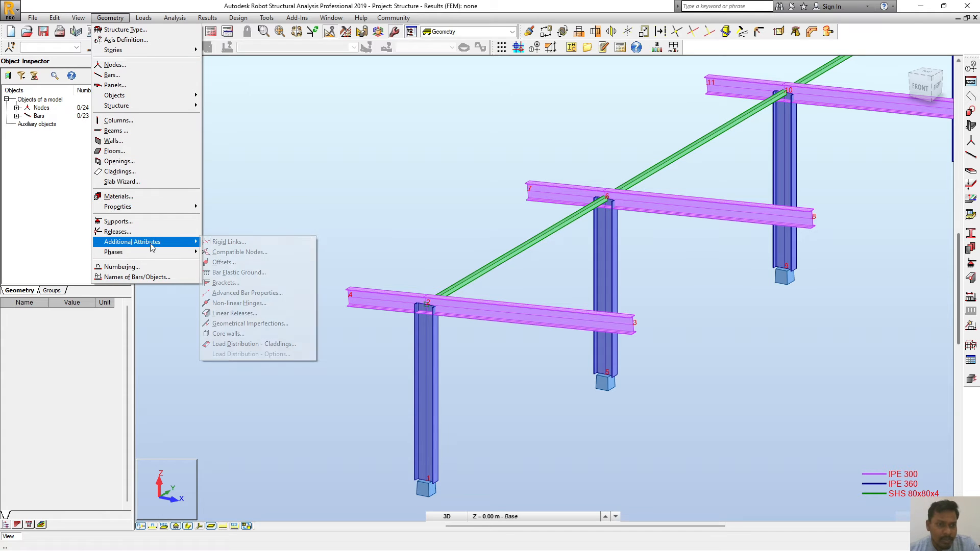
click(225, 282)
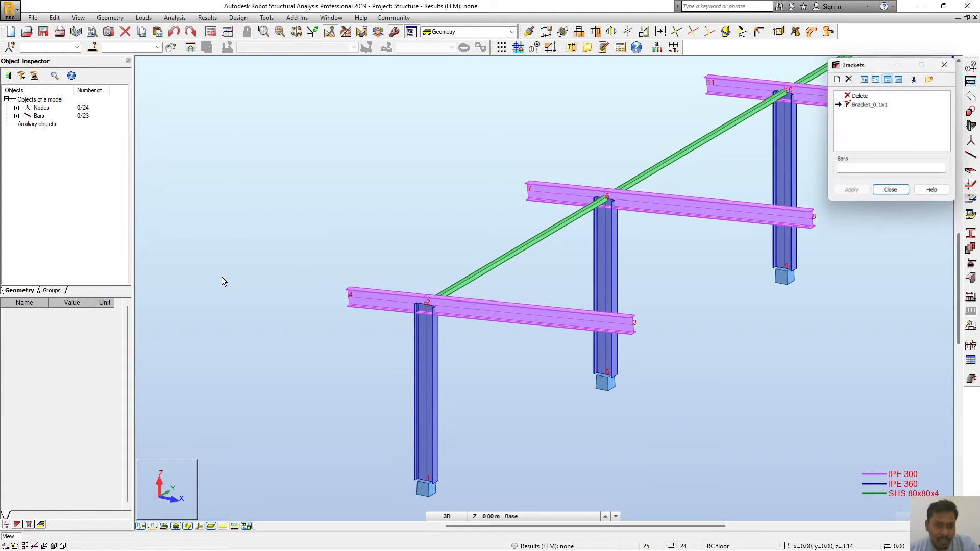
double_click(861, 105)
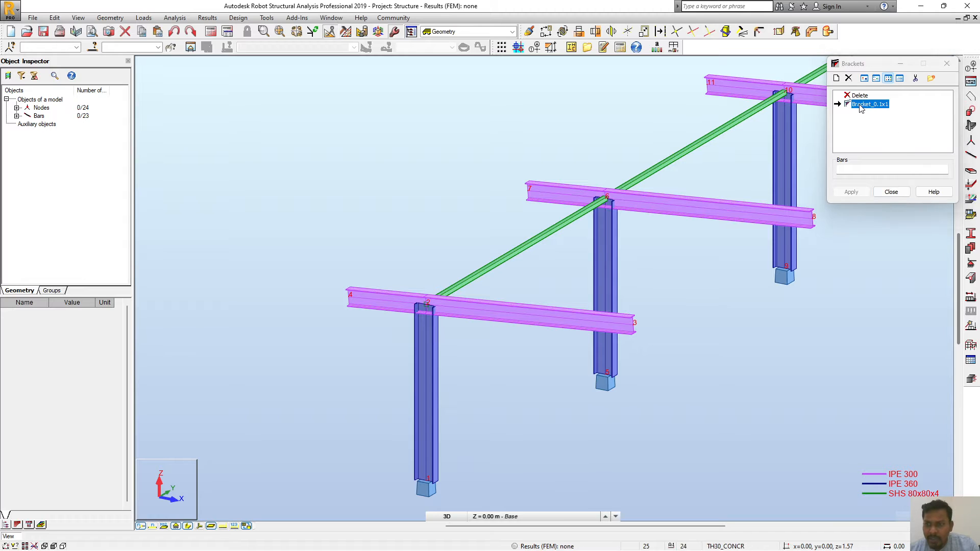
click(882, 126)
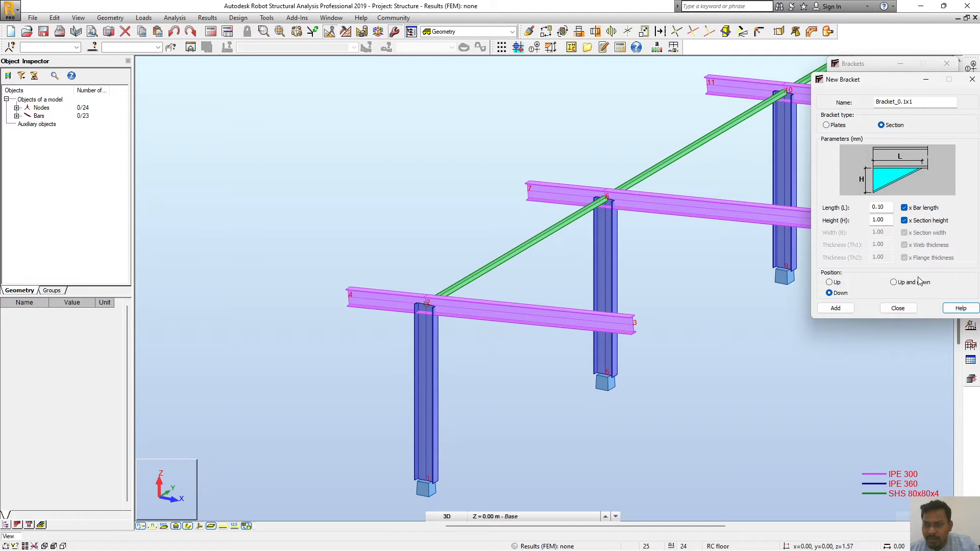
click(850, 307)
click(907, 227)
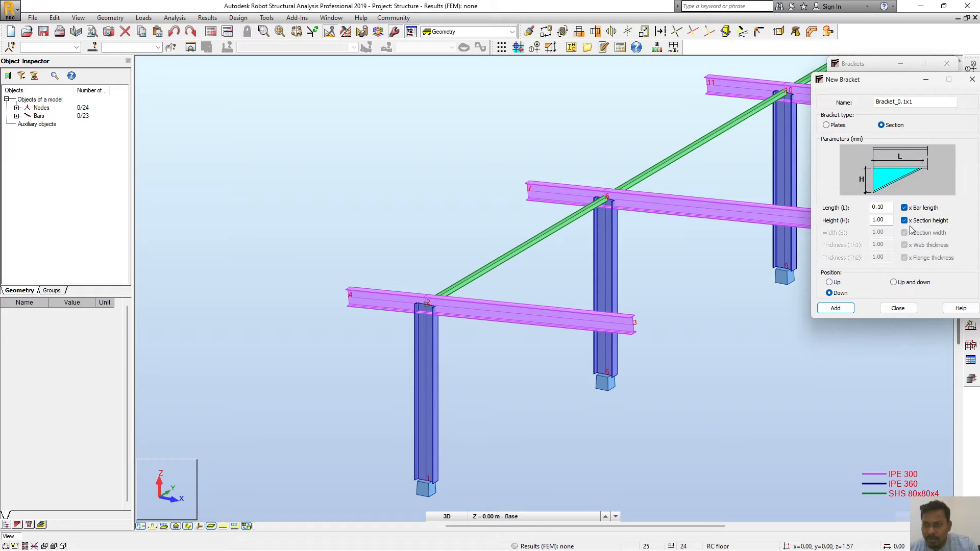
click(898, 309)
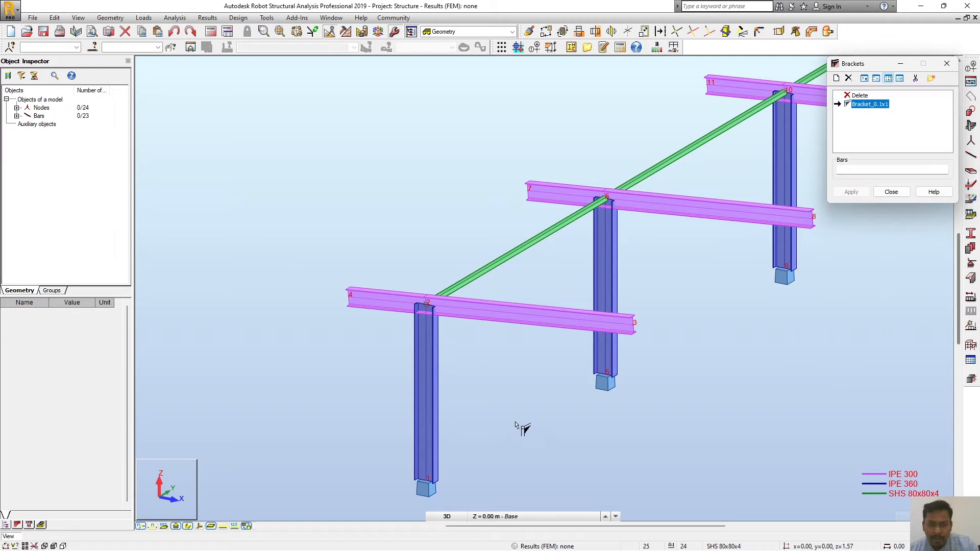
Attach Bracket_0.1x1 beneath the inclined IPE 300 beams at column-top node 2 and on the short beam at node 6
scroll(474, 363, up, 1)
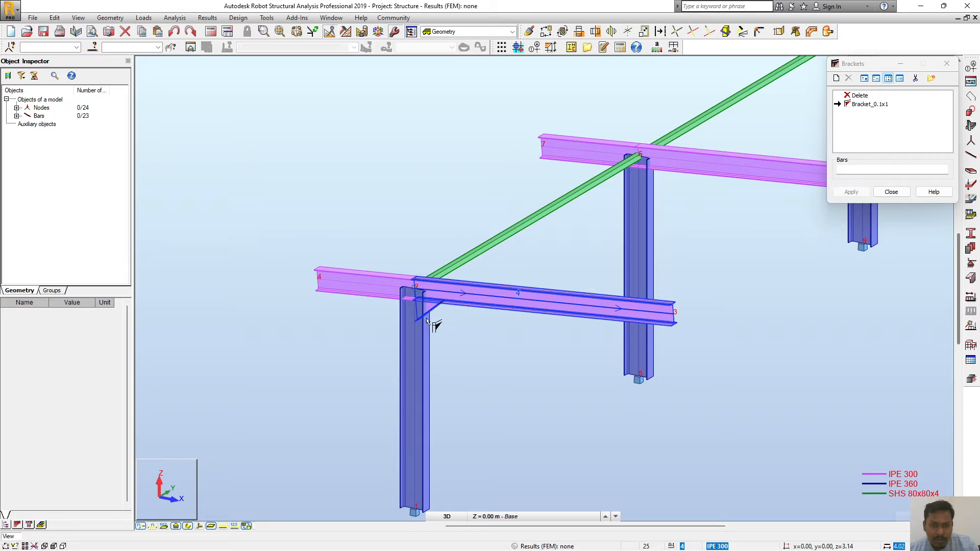
click(387, 297)
middle_drag(694, 284, 634, 332)
scroll(574, 207, up, 2)
click(516, 216)
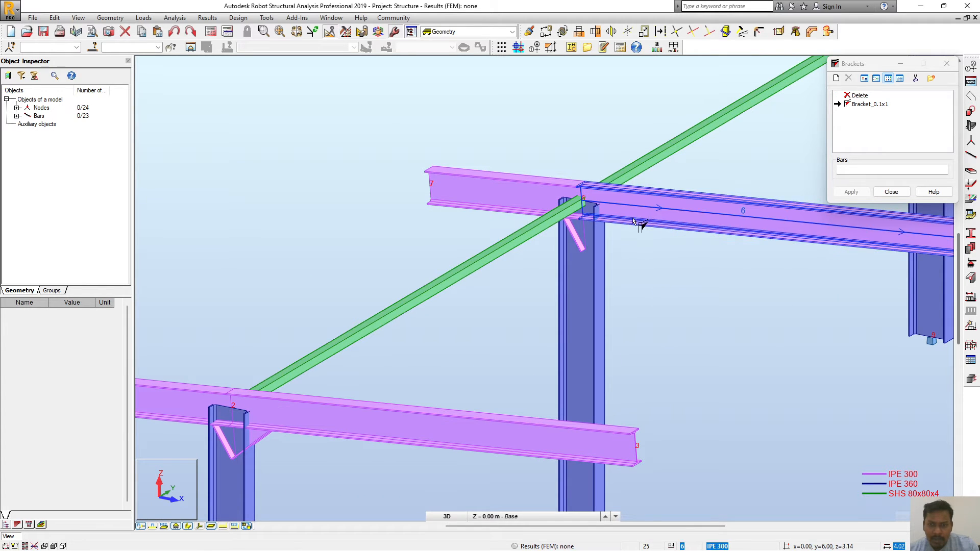
Add Bracket_0.1x1 under both inclined beams of the third frame at column-top node 10
scroll(638, 224, down, 2)
middle_drag(638, 225, 435, 336)
scroll(430, 299, up, 1)
scroll(595, 195, up, 2)
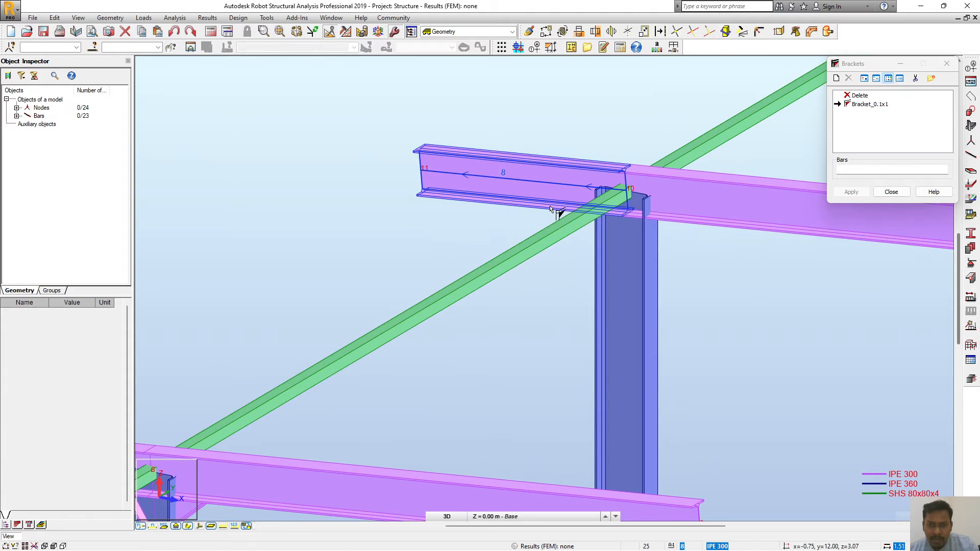
click(559, 209)
click(689, 222)
Add Bracket_0.1x1 under both inclined beams of the fourth frame at column-top node 14
scroll(686, 245, down, 2)
middle_drag(684, 251, 595, 280)
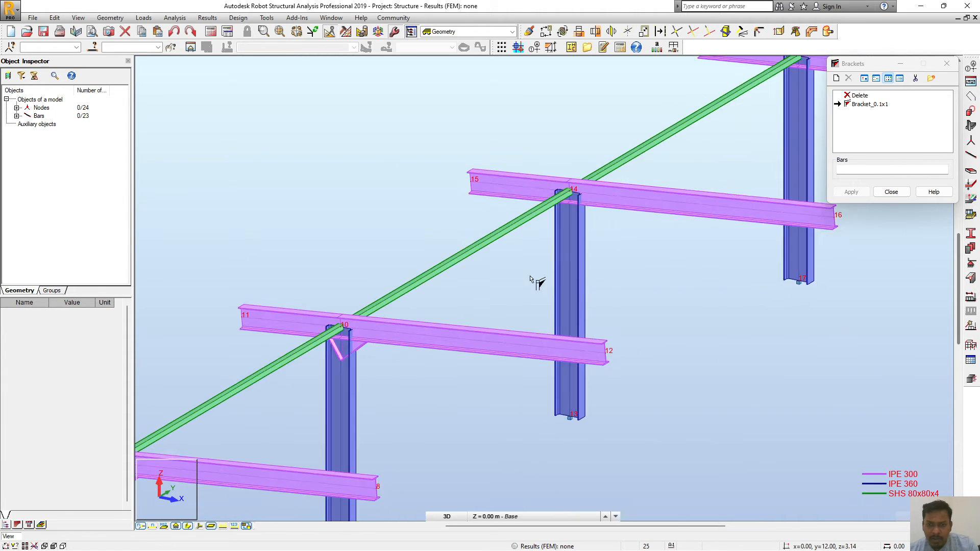
scroll(485, 215, up, 2)
click(484, 211)
click(603, 221)
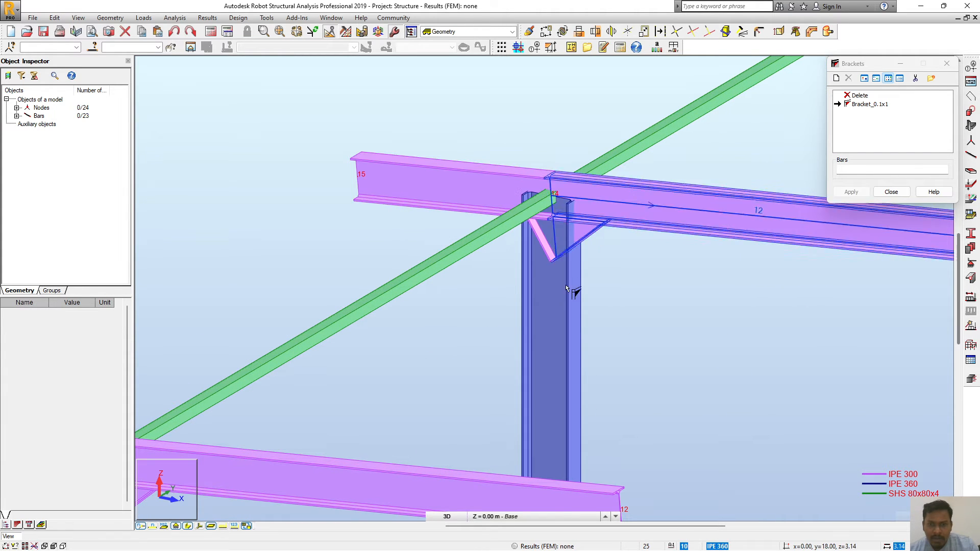
Add Bracket_0.1x1 under both inclined beams of the fifth frame at column-top node 18
scroll(477, 334, down, 2)
middle_drag(752, 104, 518, 198)
scroll(518, 199, up, 1)
scroll(518, 198, up, 1)
click(486, 208)
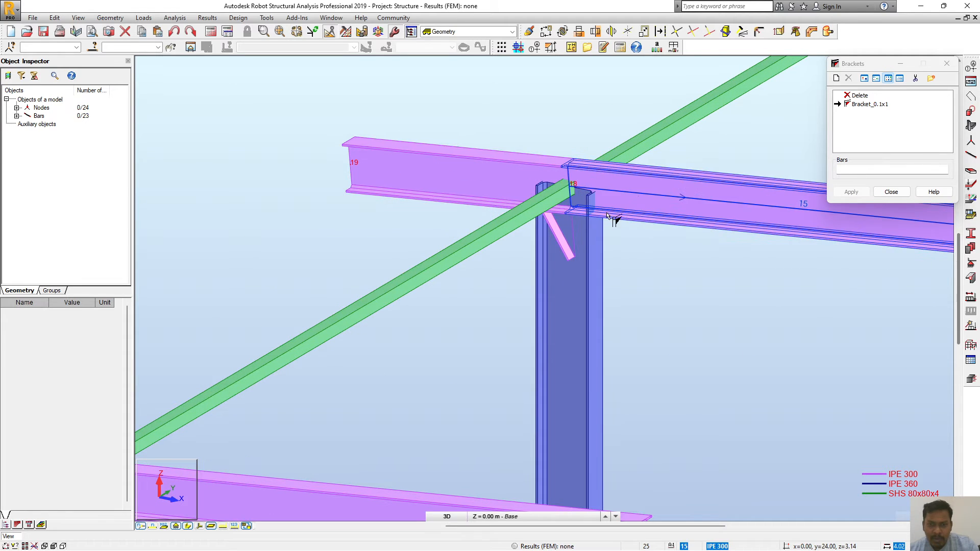
click(638, 197)
Add Bracket_0.1x1 under both inclined beams of the last frame at column-top node 22 and finish assigning brackets
scroll(398, 332, down, 2)
middle_drag(597, 228, 363, 358)
scroll(516, 228, up, 3)
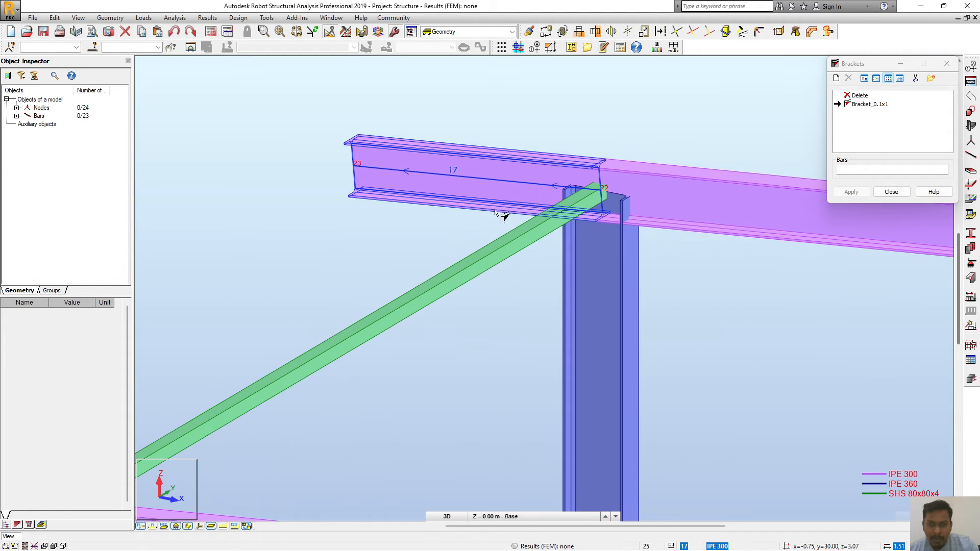
click(498, 210)
click(657, 221)
scroll(602, 202, down, 5)
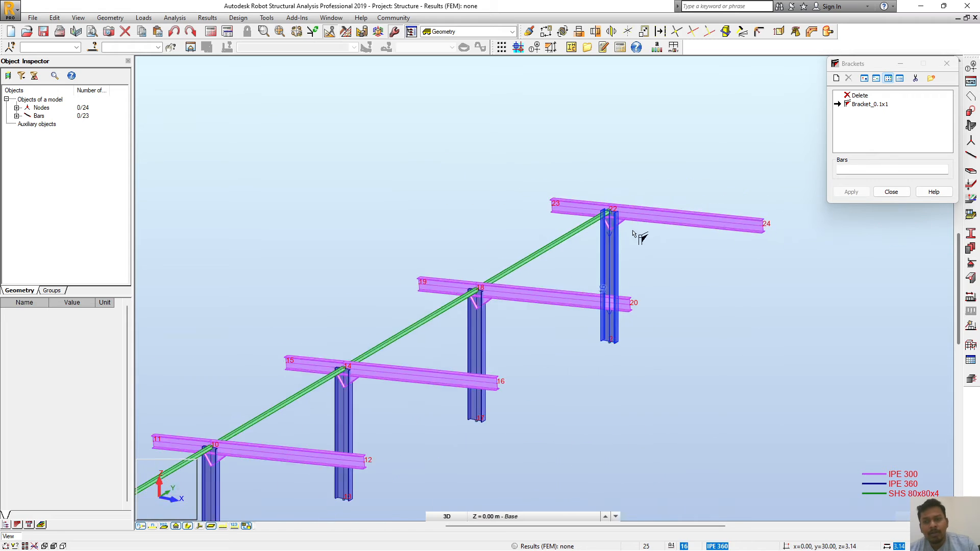
middle_drag(754, 311, 725, 281)
click(891, 192)
Inspect the brackets along the frames, comparing the model with section shapes switched off and on again
scroll(687, 290, down, 4)
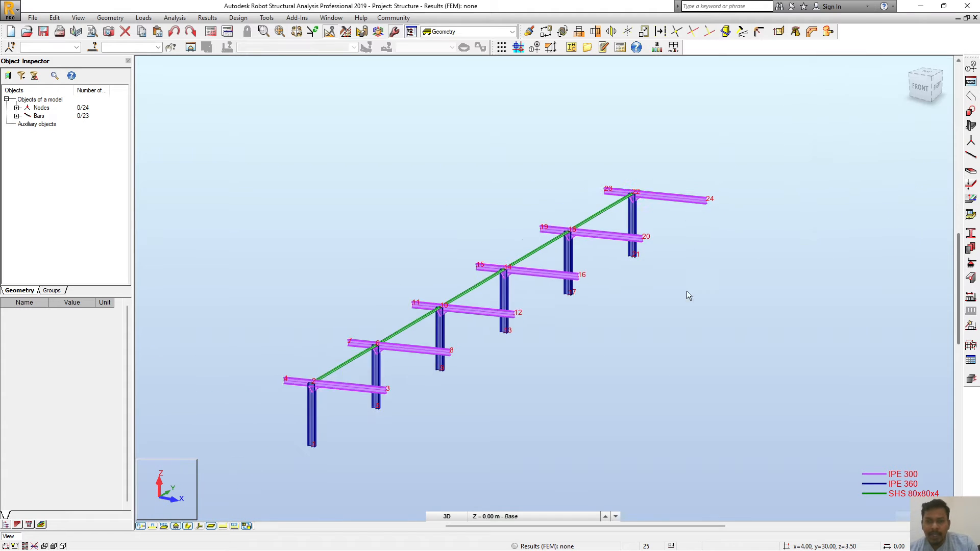
scroll(476, 299, up, 5)
scroll(513, 297, down, 3)
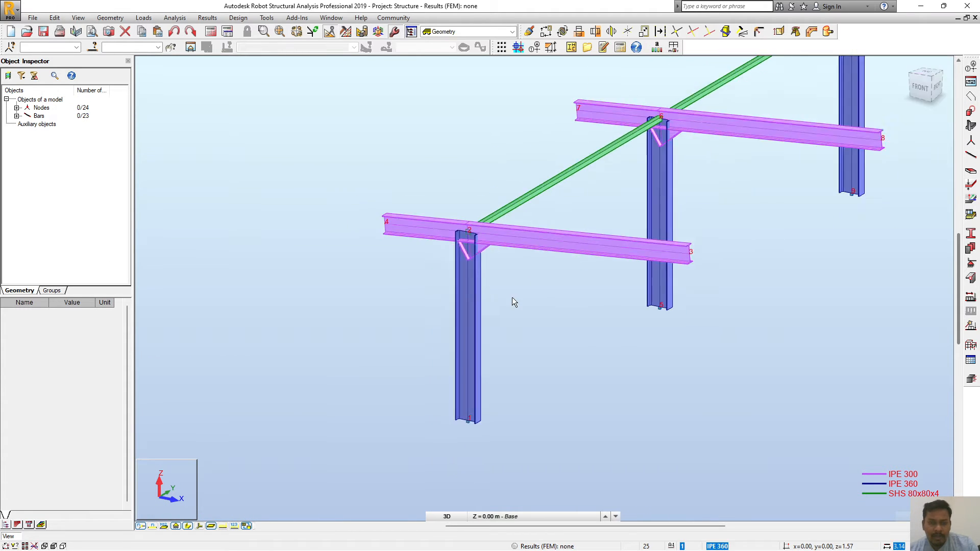
click(199, 526)
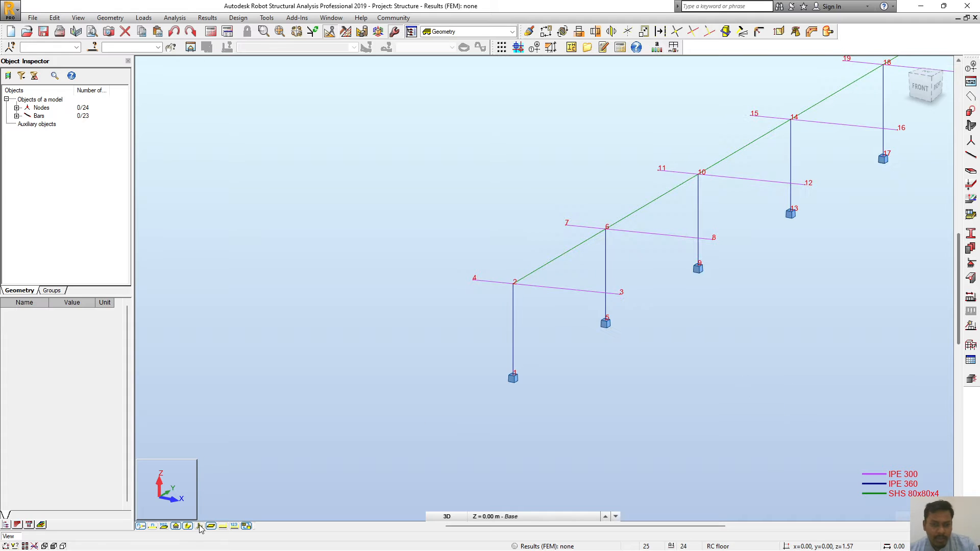
scroll(513, 317, up, 5)
scroll(526, 252, down, 2)
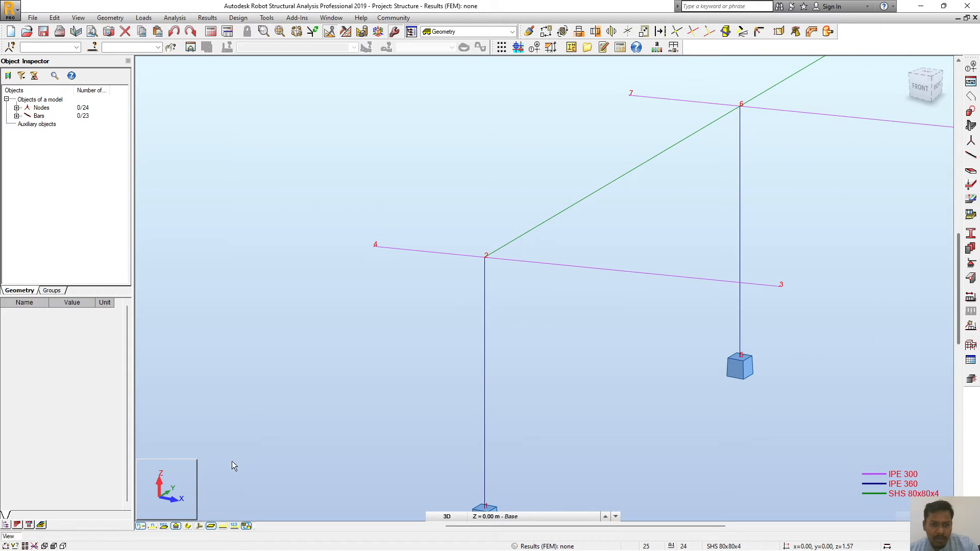
click(188, 526)
Hide the section shapes so the whole row of frames is drawn as bar lines
scroll(398, 301, down, 5)
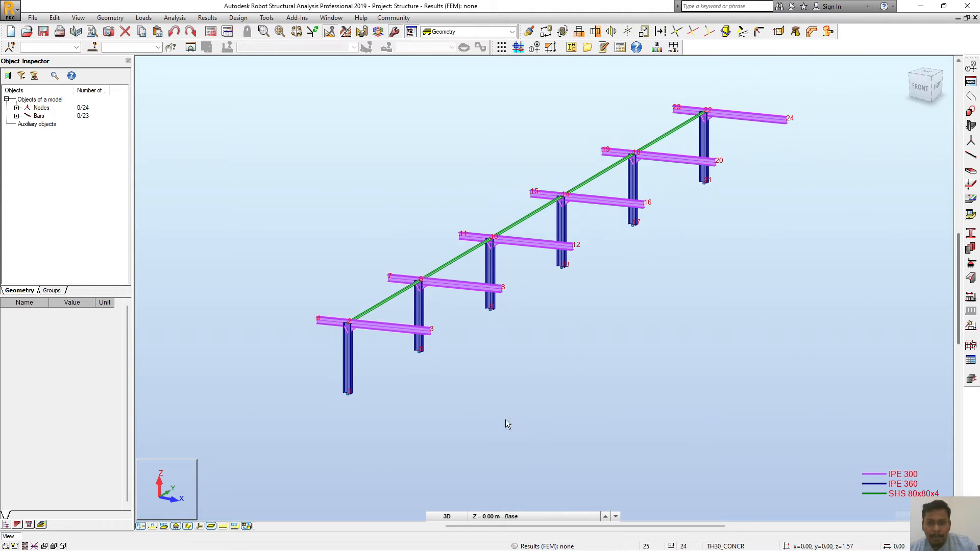
scroll(531, 364, down, 2)
shift+middle_drag(564, 391, 545, 394)
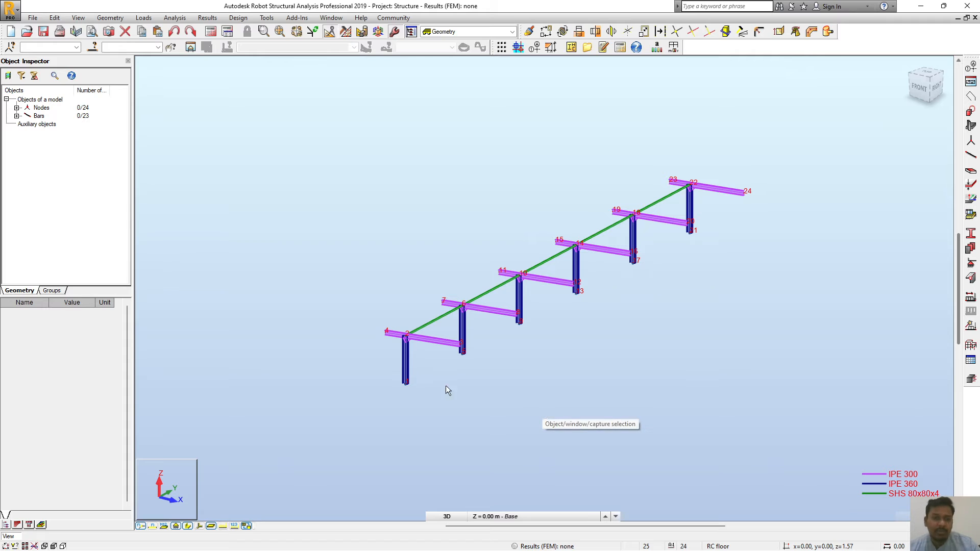
click(187, 527)
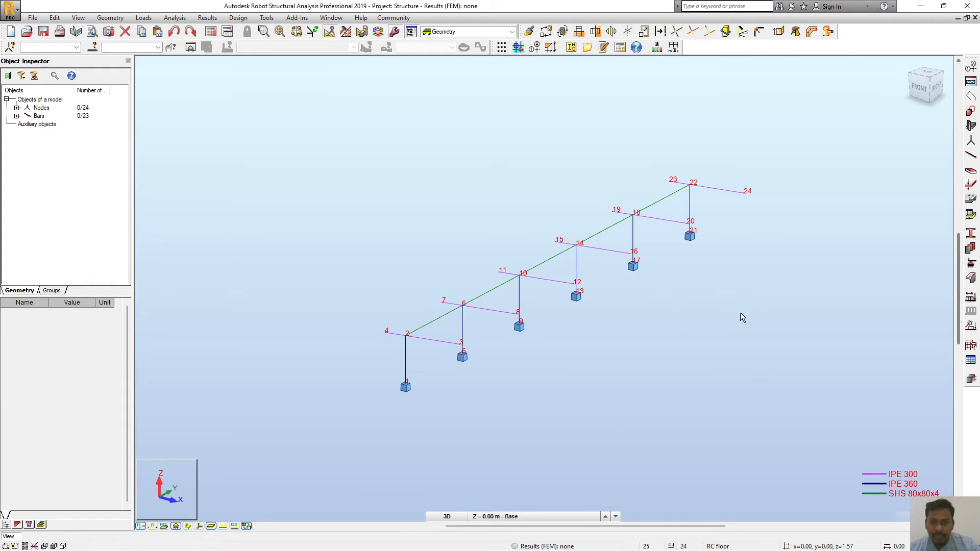
Start a cladding defined by contour and set its load distribution to One-way X
click(110, 17)
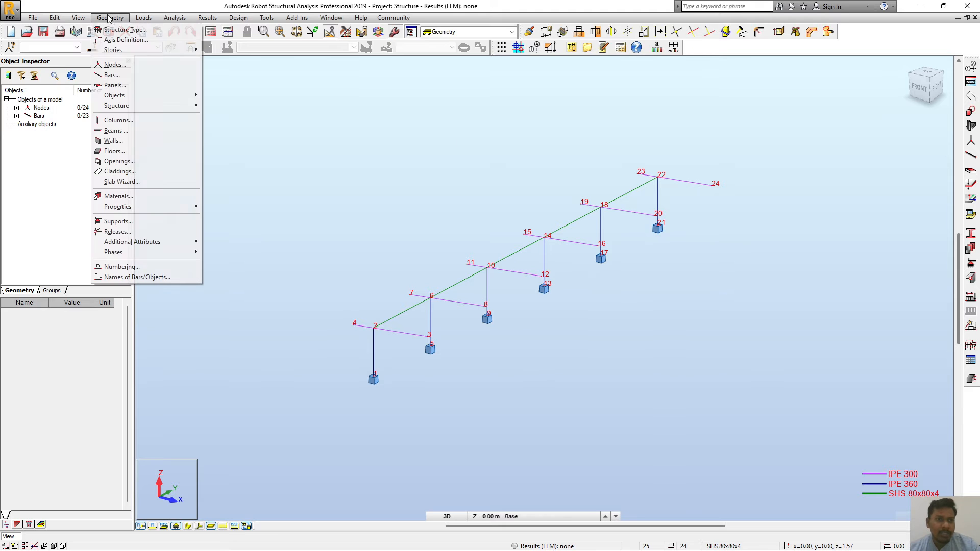
click(131, 172)
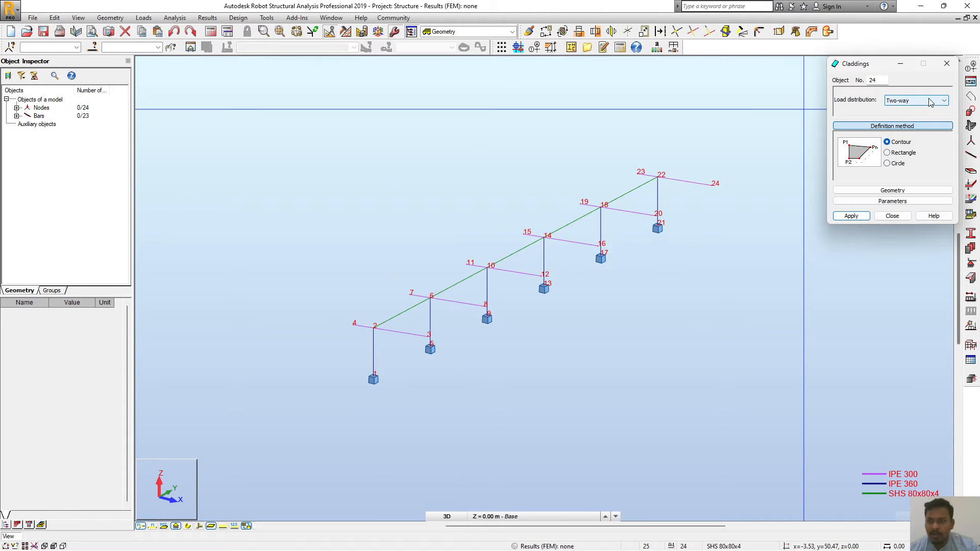
click(928, 101)
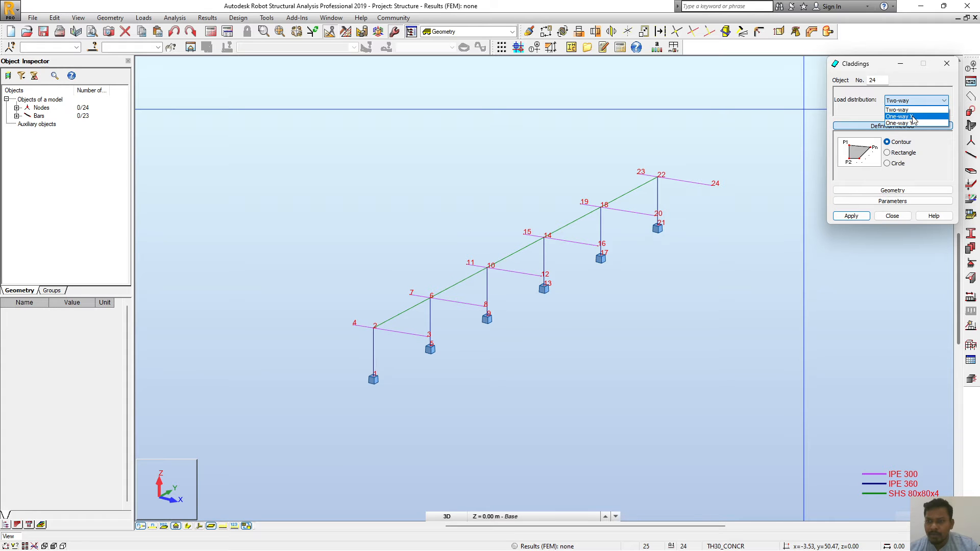
click(913, 117)
Outline the roof cladding through nodes 4, 23, 24 and 3 back to node 4, and finish defining claddings
scroll(318, 323, up, 2)
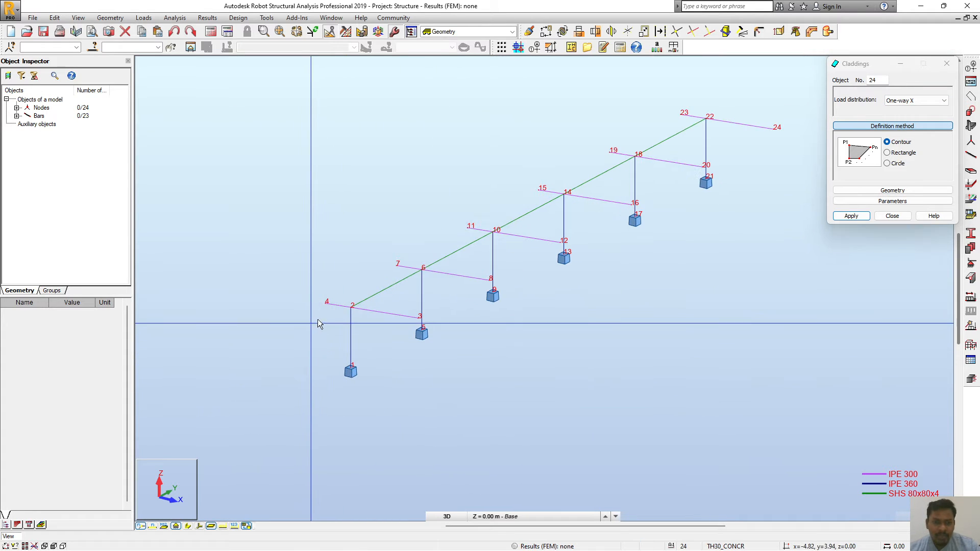
middle_drag(539, 142, 433, 204)
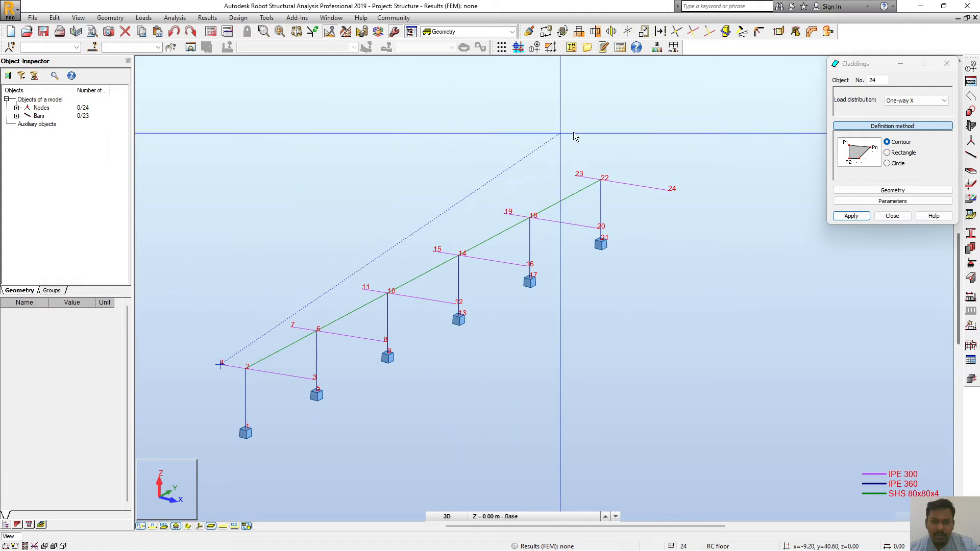
click(575, 176)
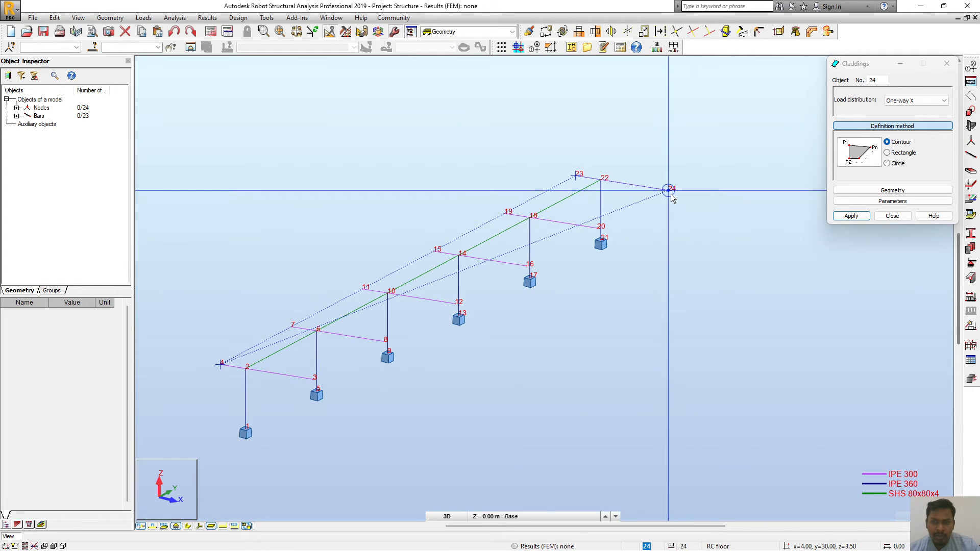
click(668, 190)
middle_drag(519, 356, 664, 297)
scroll(415, 352, up, 6)
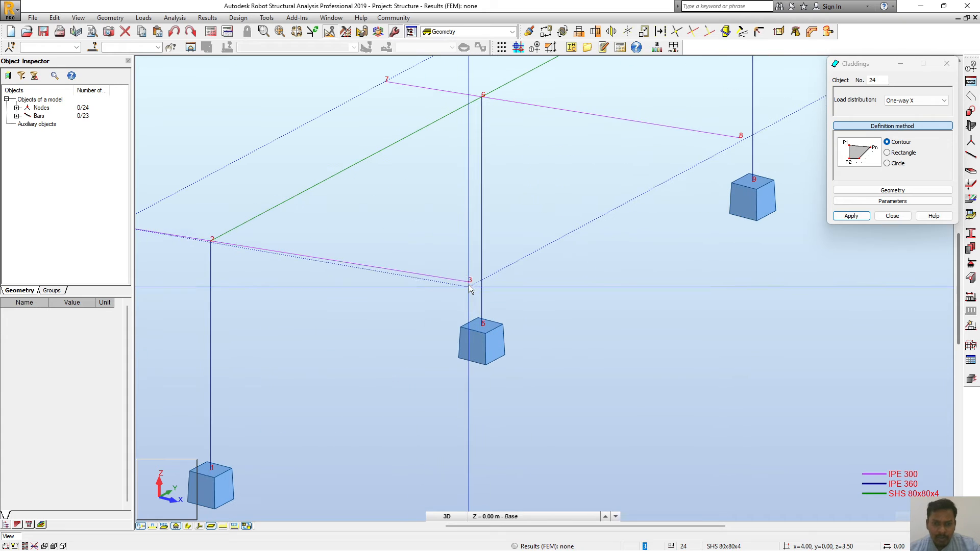
click(469, 288)
scroll(582, 352, down, 3)
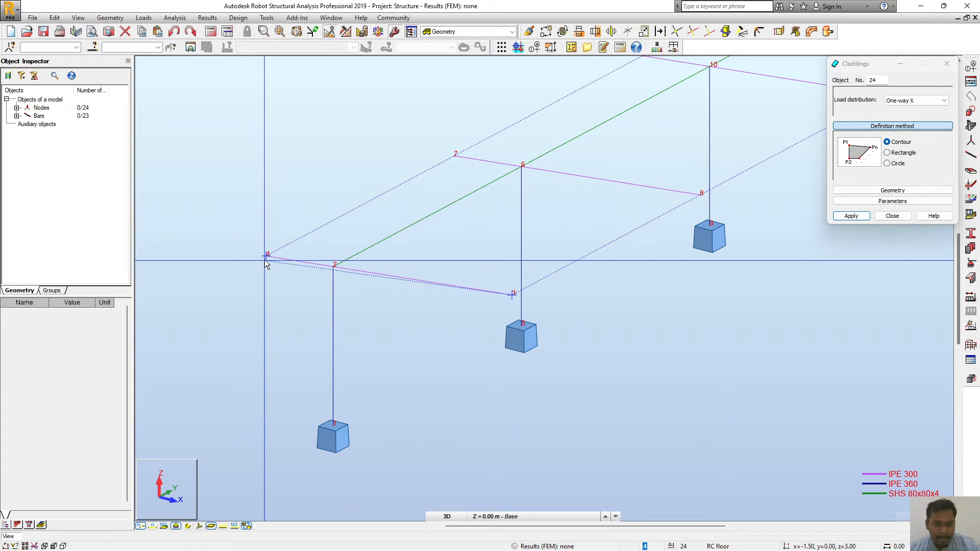
click(266, 260)
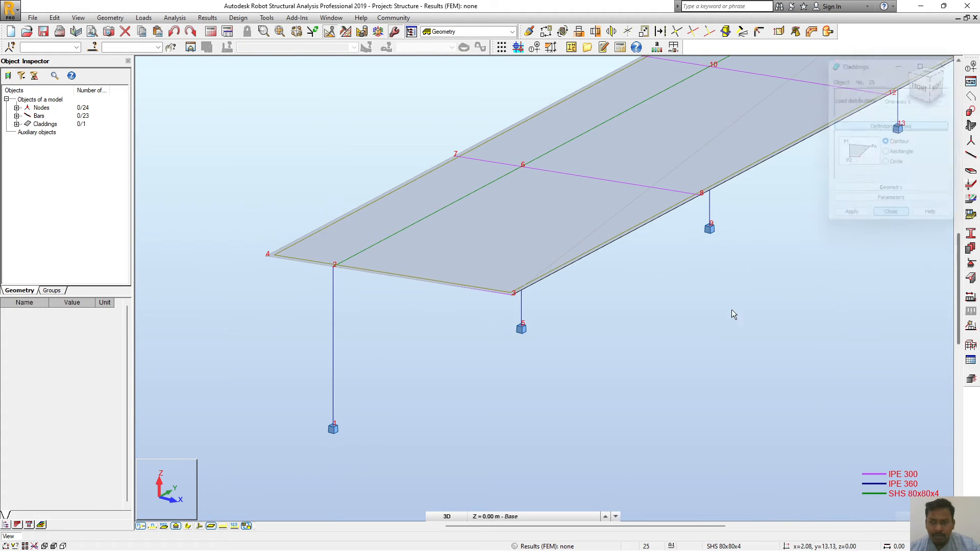
Turn on the display of local axes and check their directions on the bars and roof cladding
scroll(429, 311, down, 5)
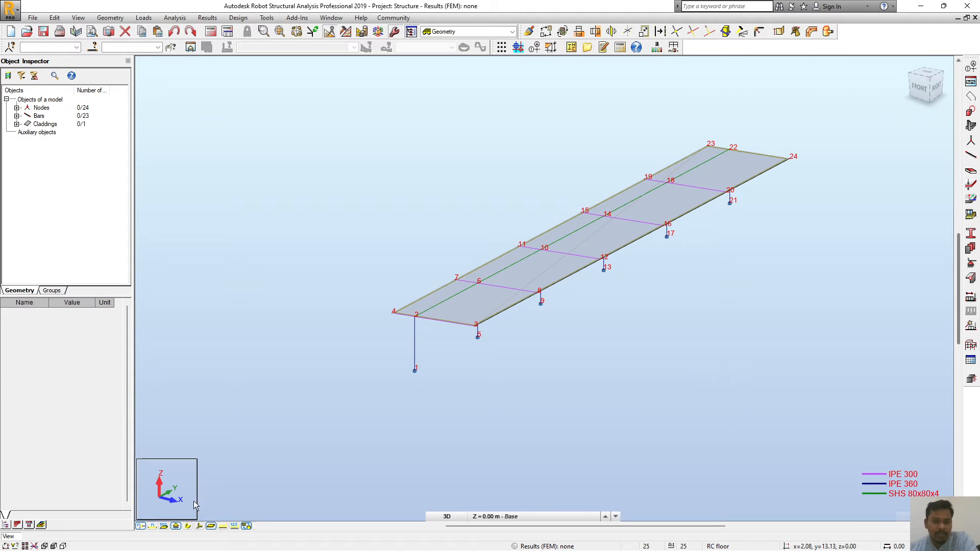
click(200, 526)
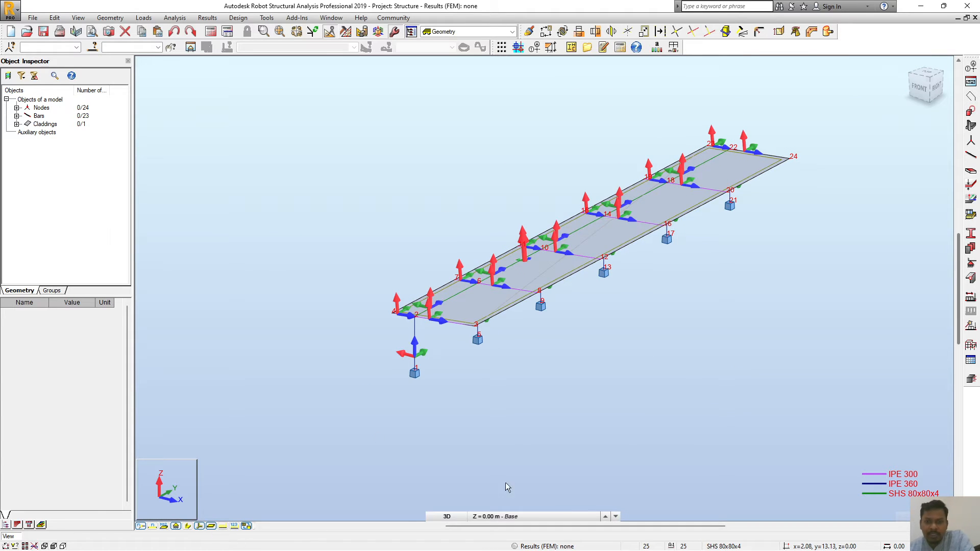
scroll(545, 230, up, 5)
scroll(543, 213, down, 5)
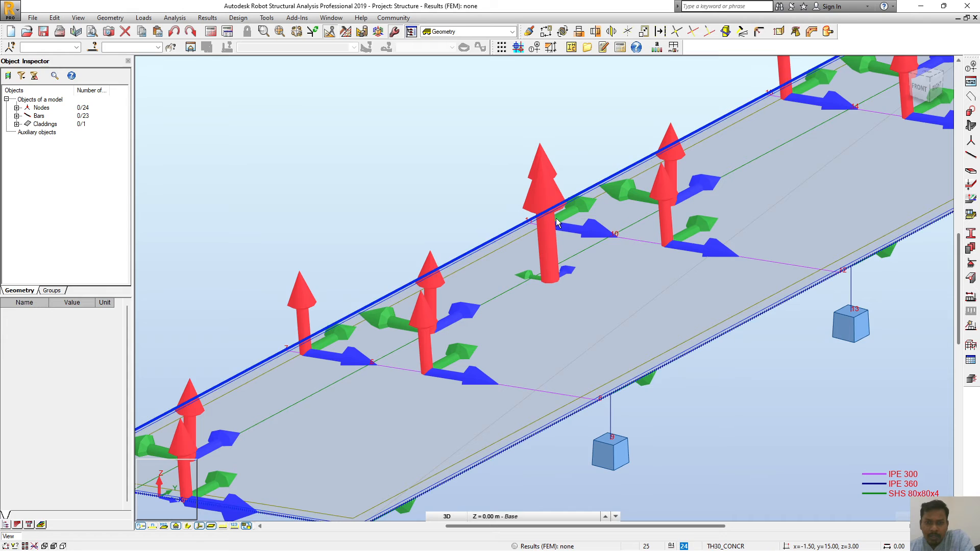
Turn off the display of local axes, switching the section shapes on and back off to keep the bars drawn as lines
scroll(542, 154, down, 2)
middle_drag(688, 353, 678, 343)
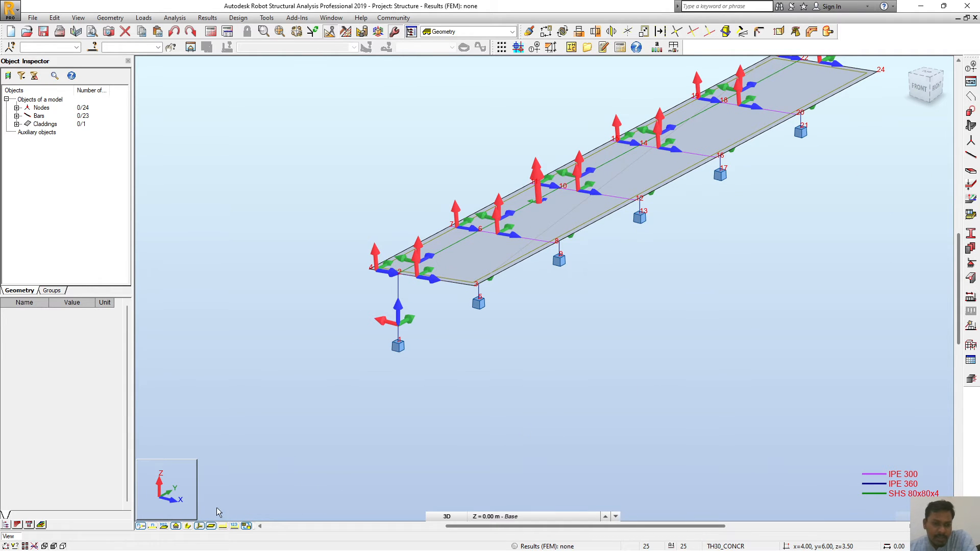
click(188, 526)
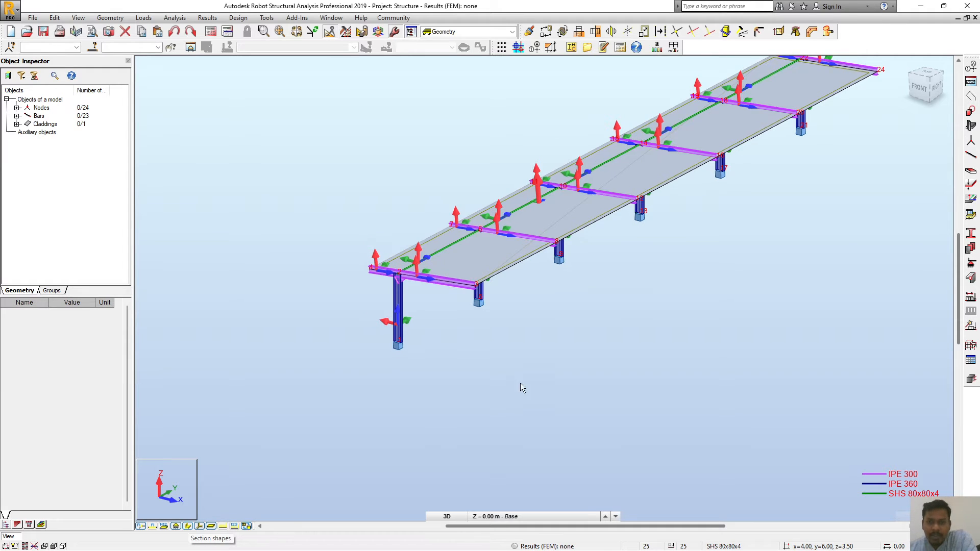
click(199, 527)
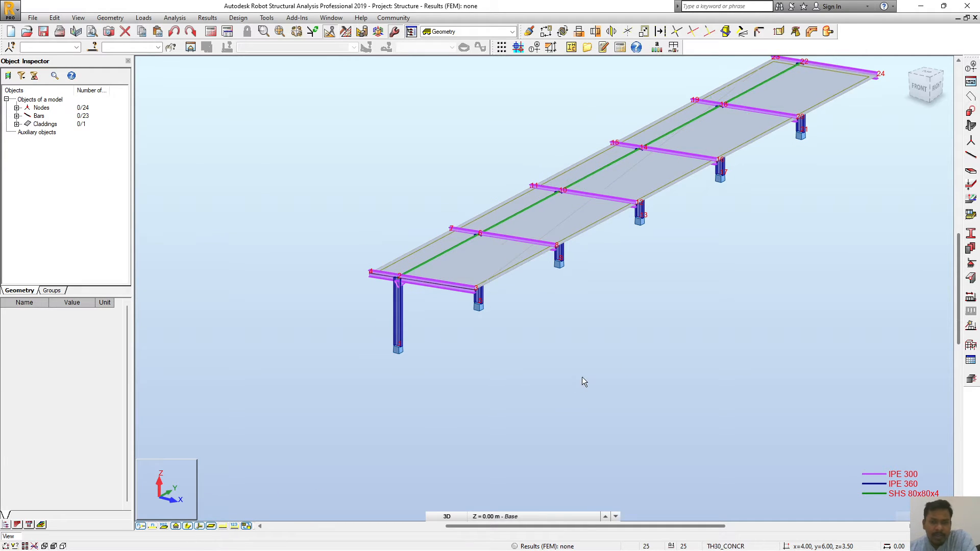
click(188, 526)
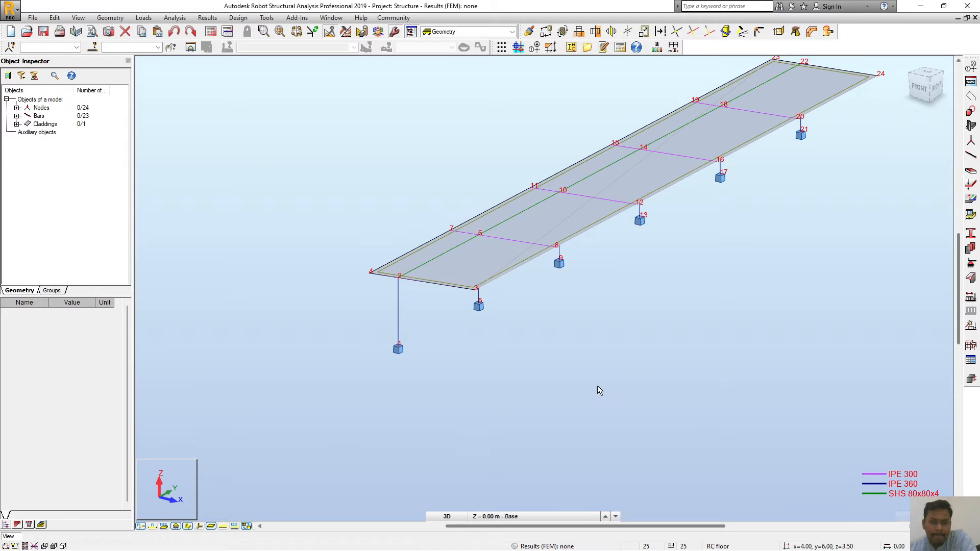
mouse_move(654, 379)
middle_down()
mouse_move(492, 377)
mouse_move(534, 361)
mouse_move(486, 370)
mouse_move(476, 354)
mouse_move(470, 378)
mouse_move(680, 302)
mouse_move(635, 296)
mouse_move(562, 361)
mouse_move(538, 359)
mouse_move(558, 393)
middle_up()
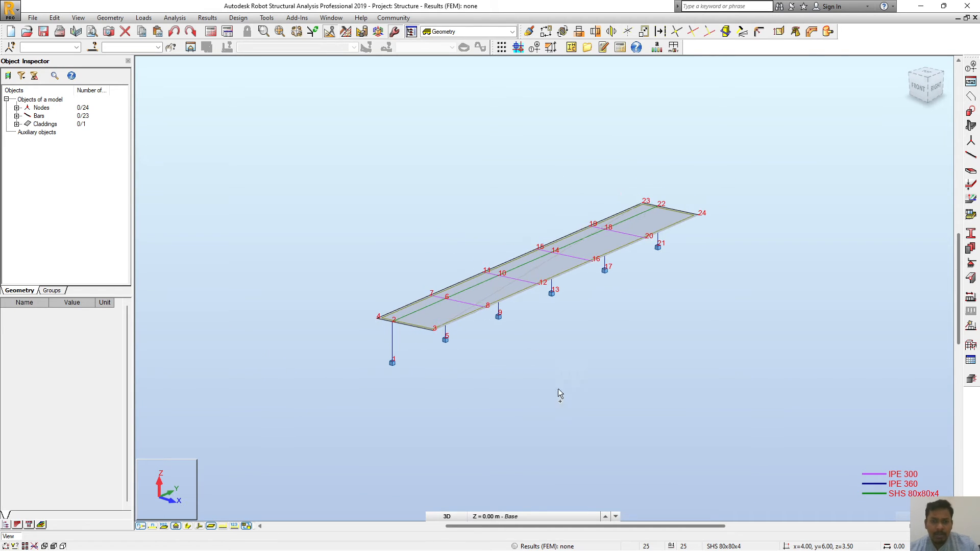
Run the structure calculation, highlight the object linked to the warning line, and close the calculation messages
click(211, 31)
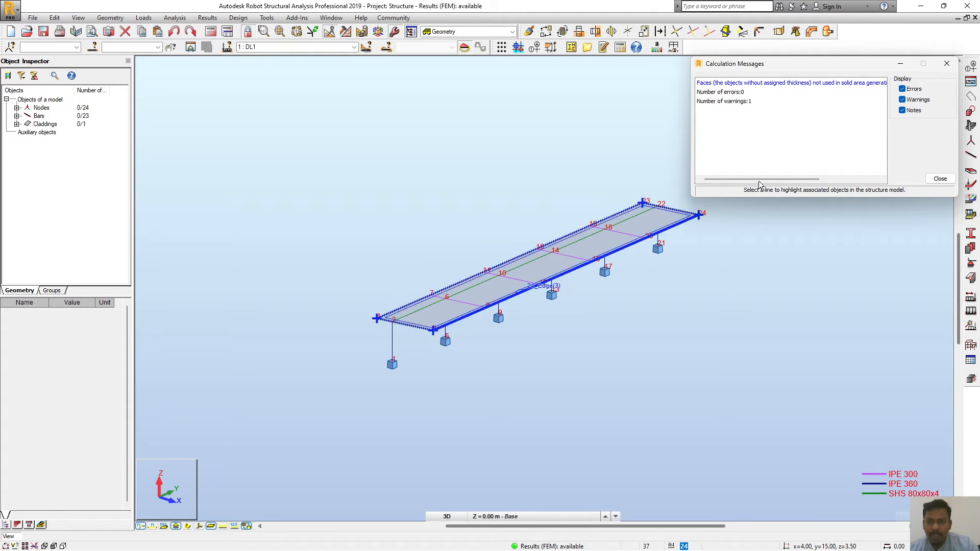
click(796, 84)
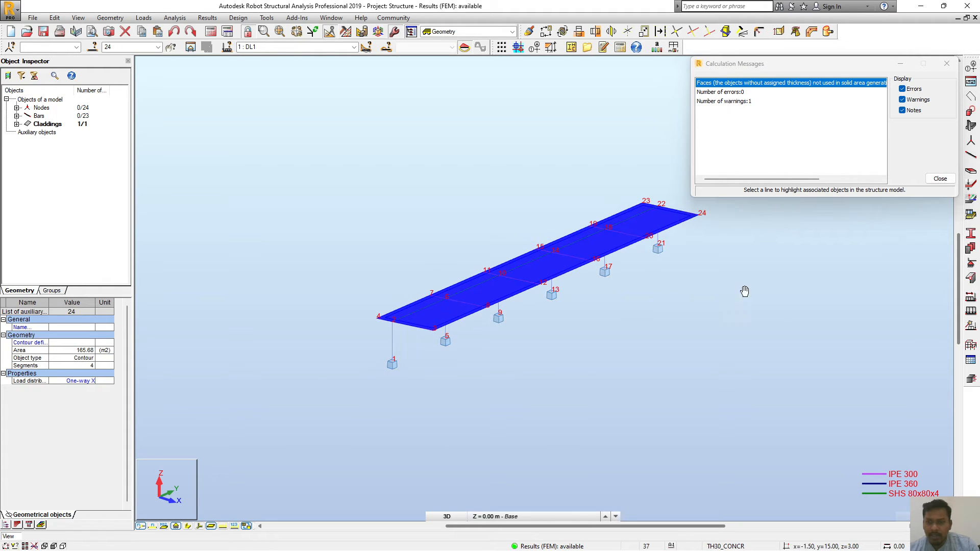
middle_drag(744, 291, 710, 303)
click(947, 63)
click(751, 335)
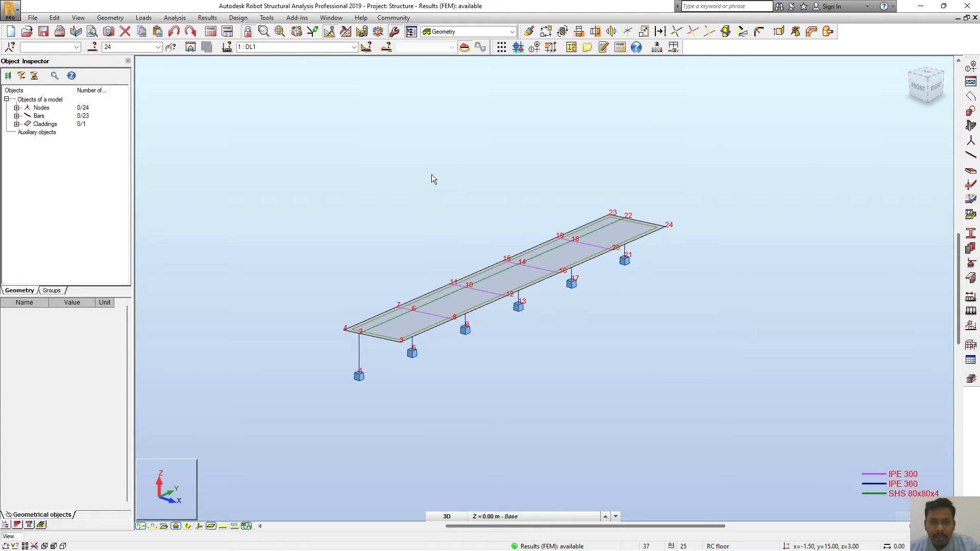
Open the load type definitions and add a second structural dead load case named DL2
click(971, 298)
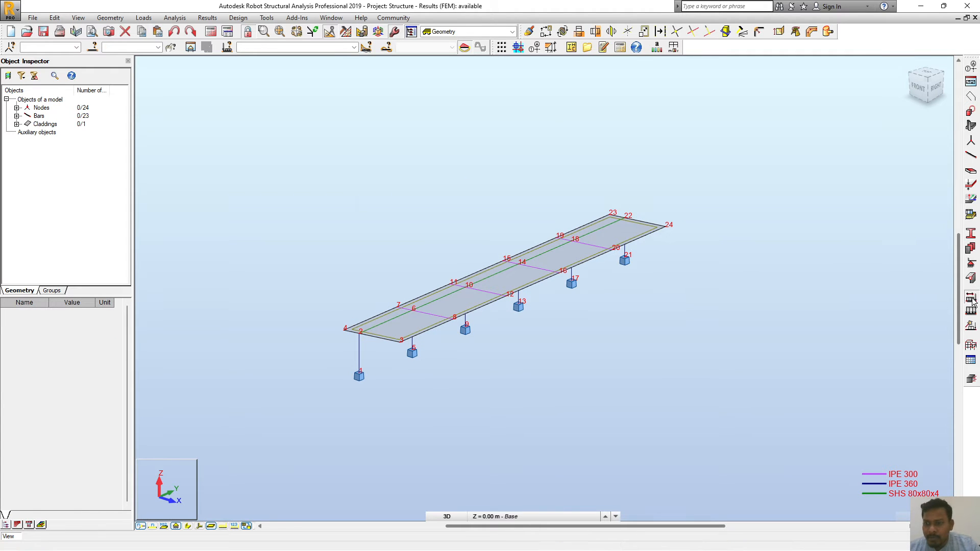
drag(450, 69, 850, 70)
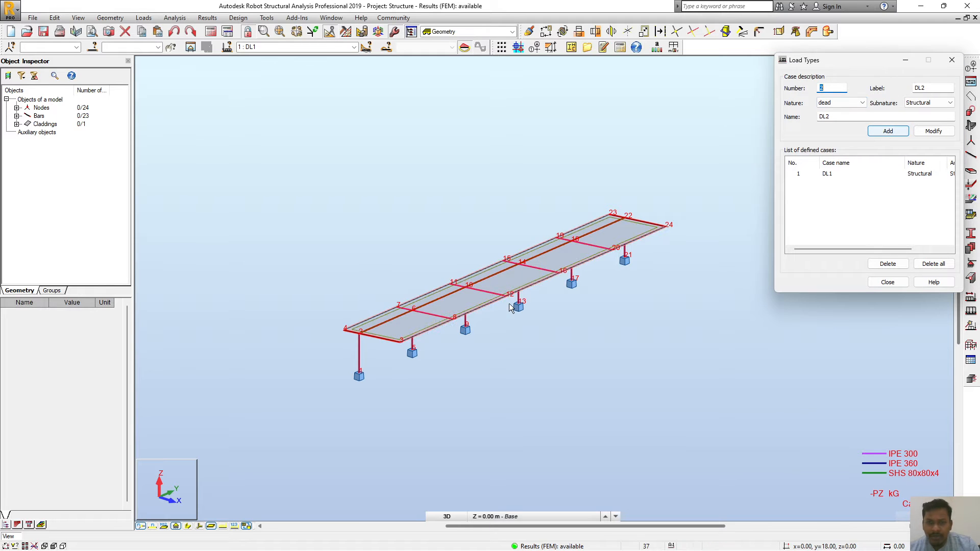
click(888, 132)
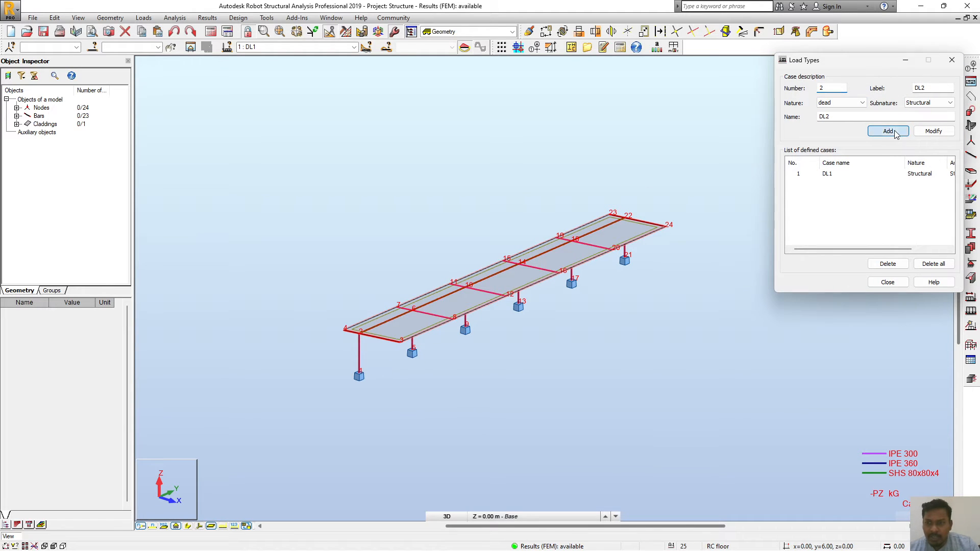
click(522, 304)
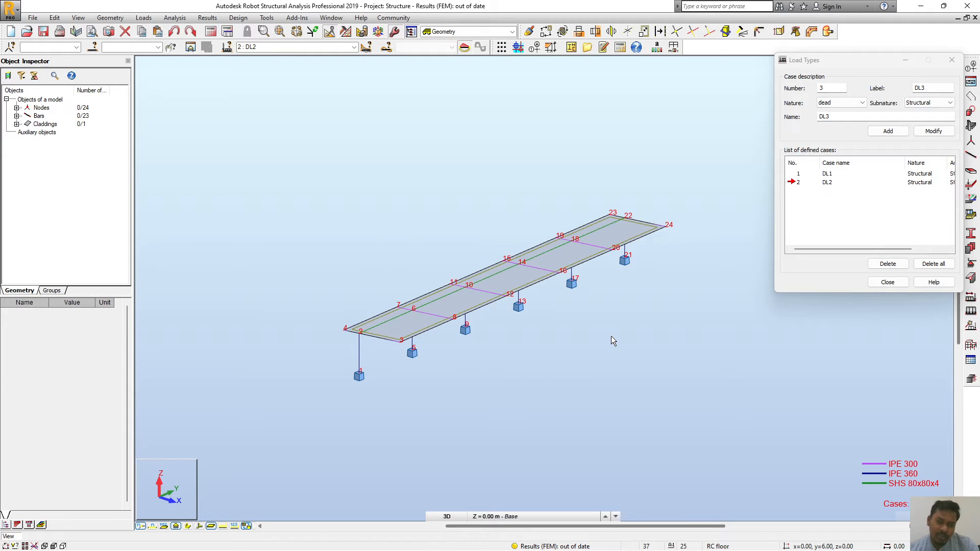
Add a Category A live load case LL1 and a wind load case WIND1, and finish defining load types
click(842, 103)
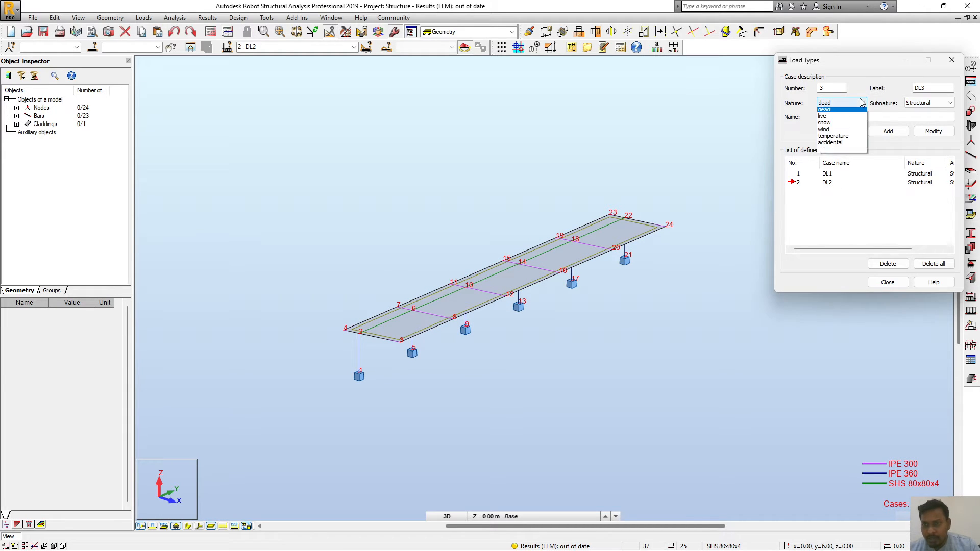
click(835, 118)
click(888, 132)
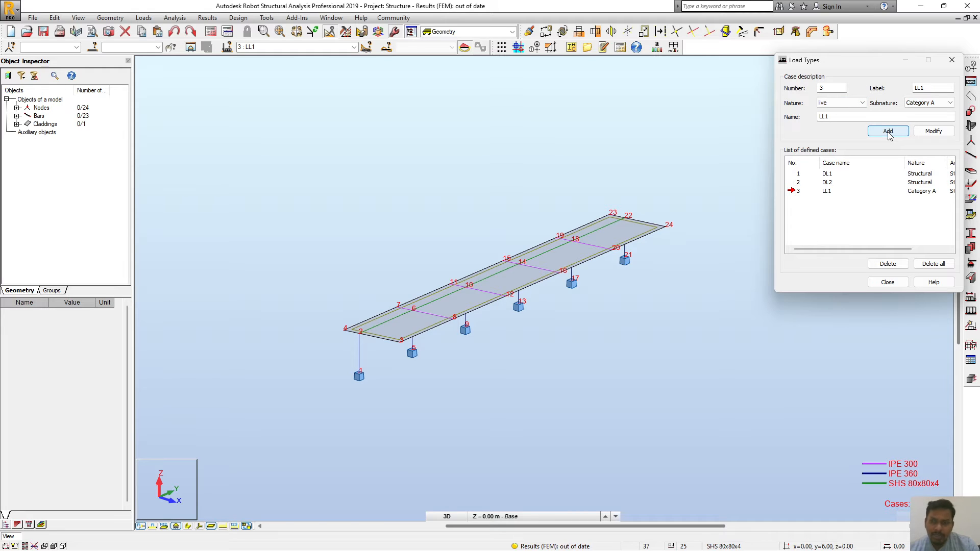
click(858, 102)
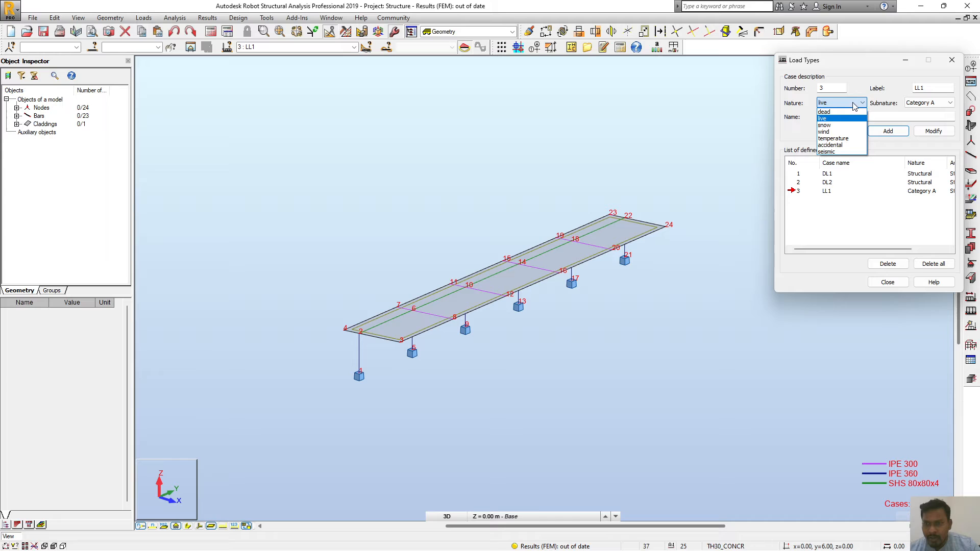
click(843, 133)
click(889, 132)
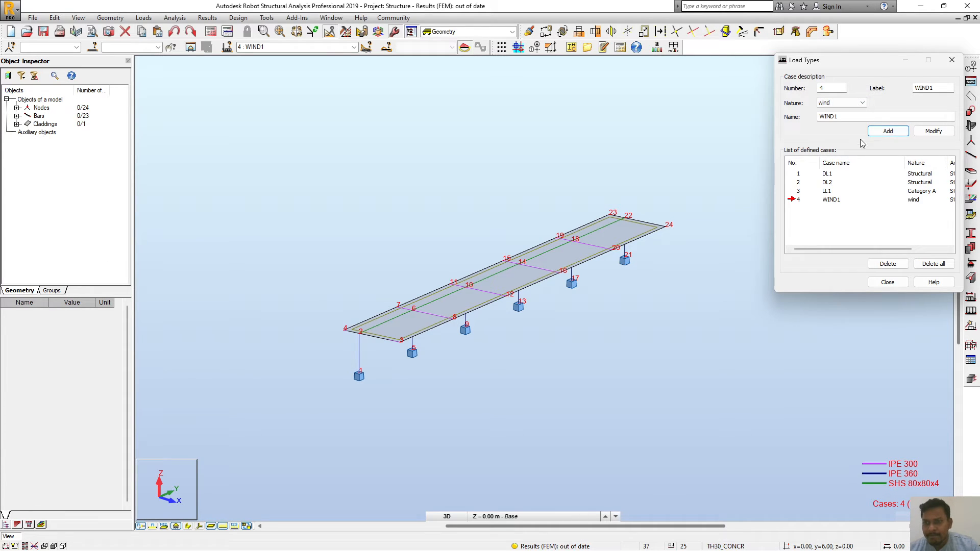
click(888, 282)
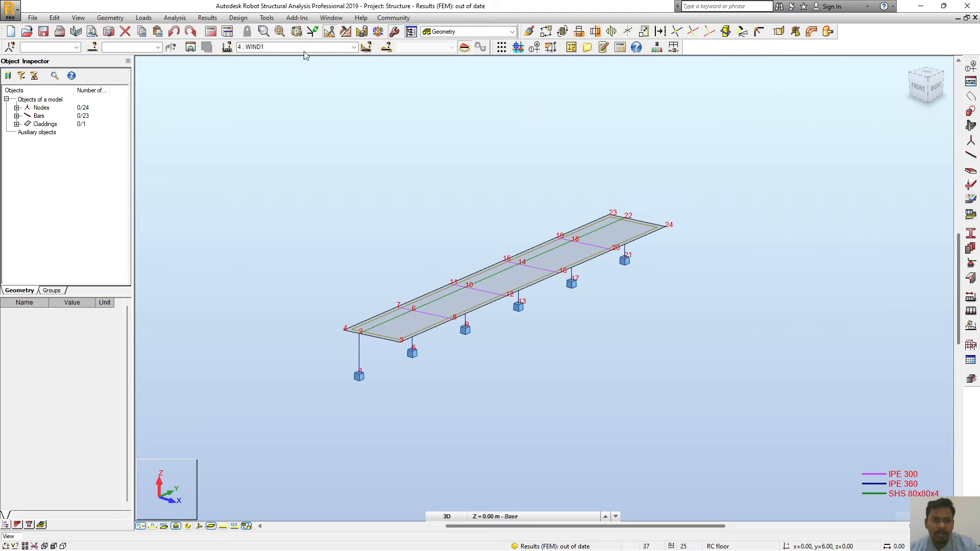
Make DL1 the active load case and turn on the display of load symbols to check the self-weight on the bars
click(353, 47)
click(266, 58)
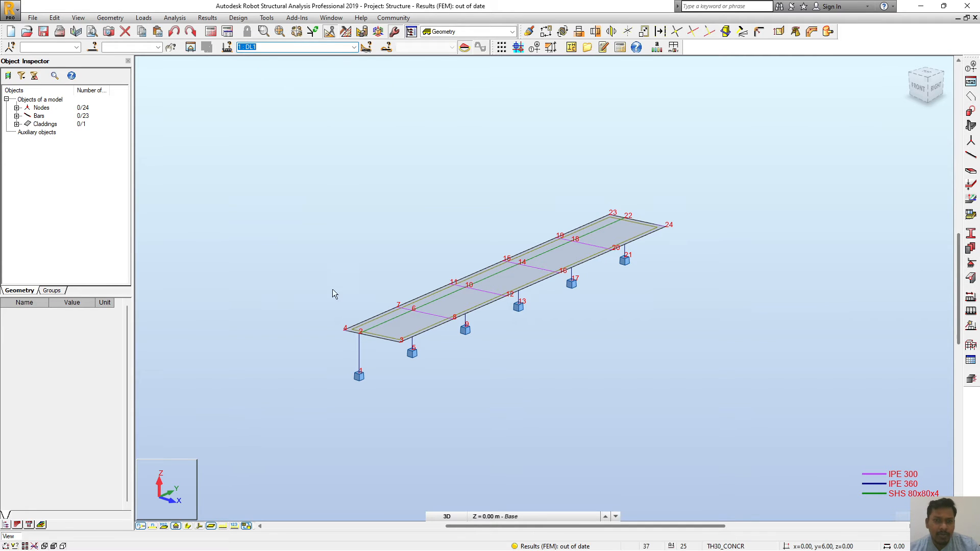
click(223, 526)
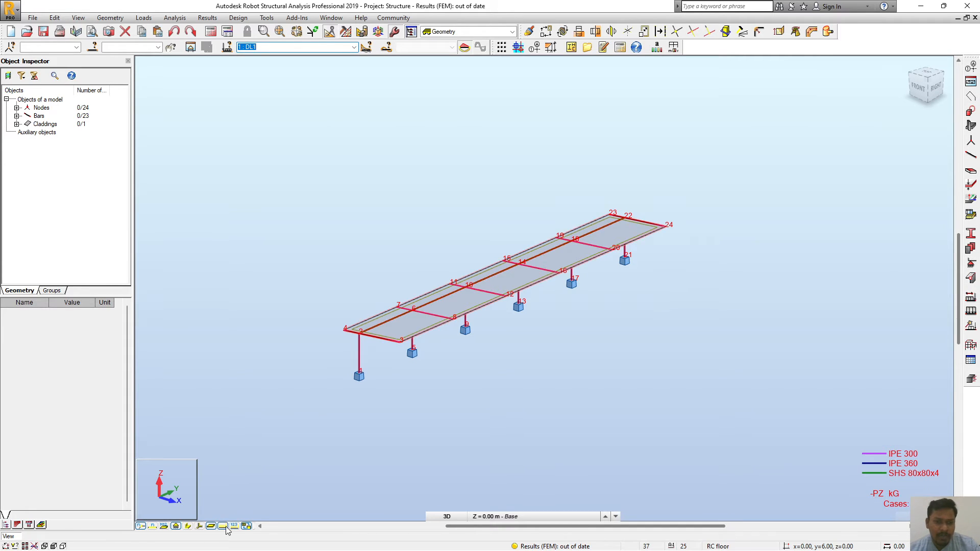
shift+middle_drag(495, 412, 547, 389)
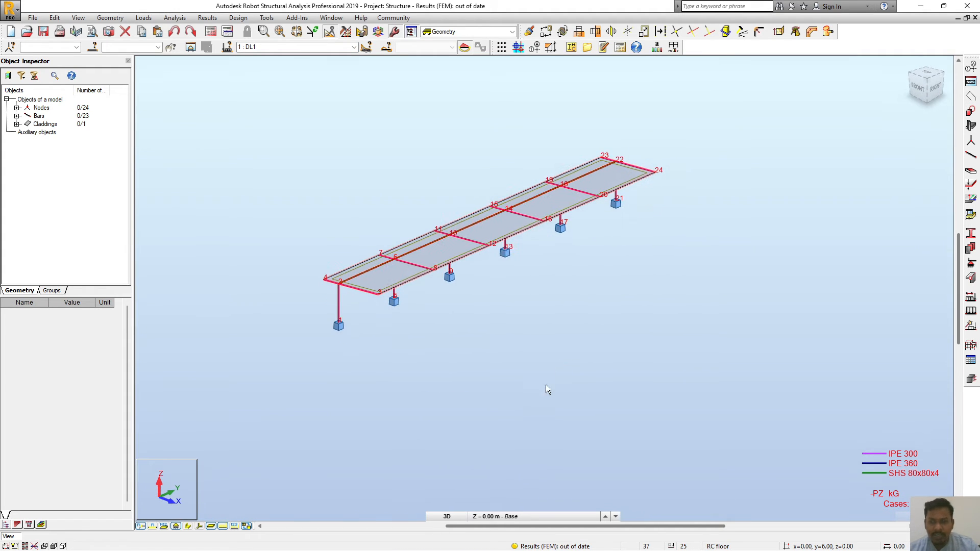
Make DL2 the active load case and review the list of defined load cases
click(354, 47)
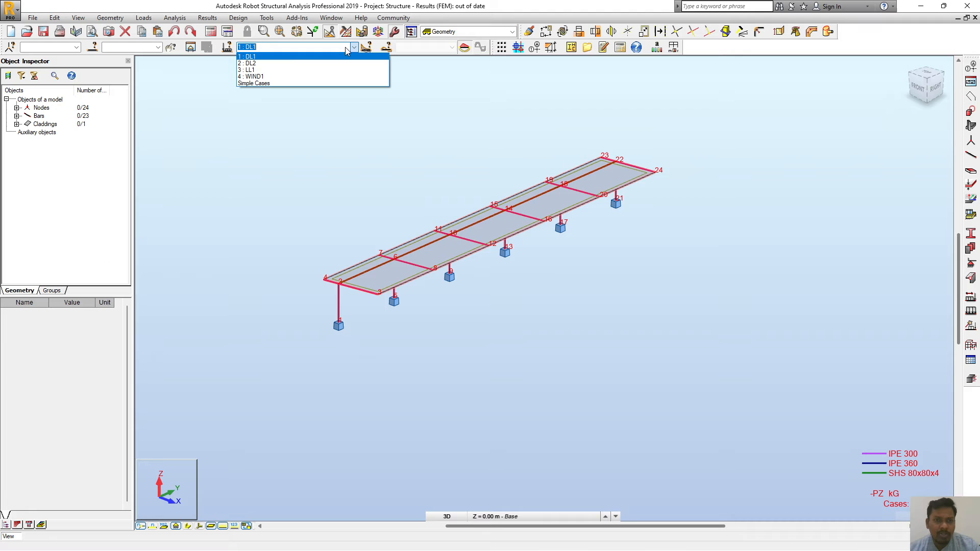
click(278, 65)
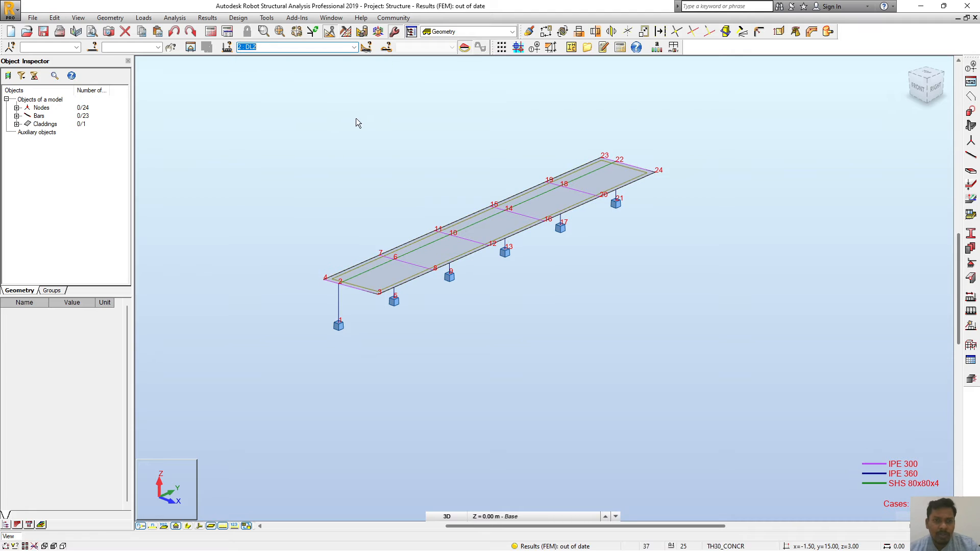
click(971, 296)
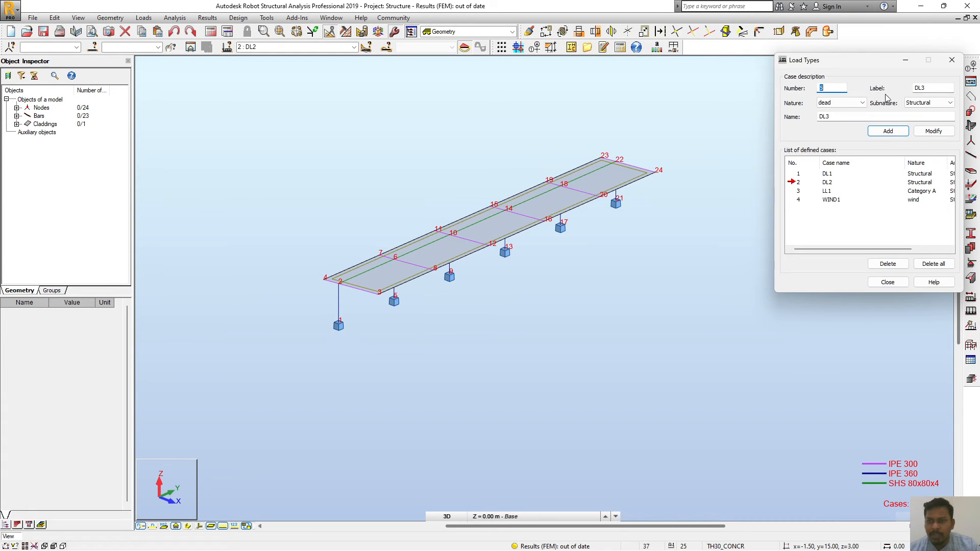
click(952, 60)
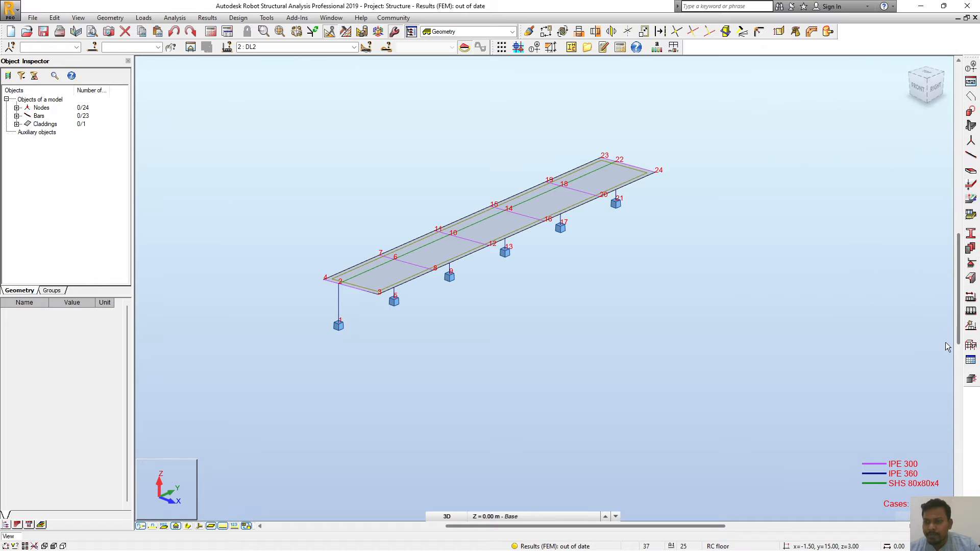
Define a uniform planar surface load of -0.5 kPa in global Z for load case DL2
click(971, 311)
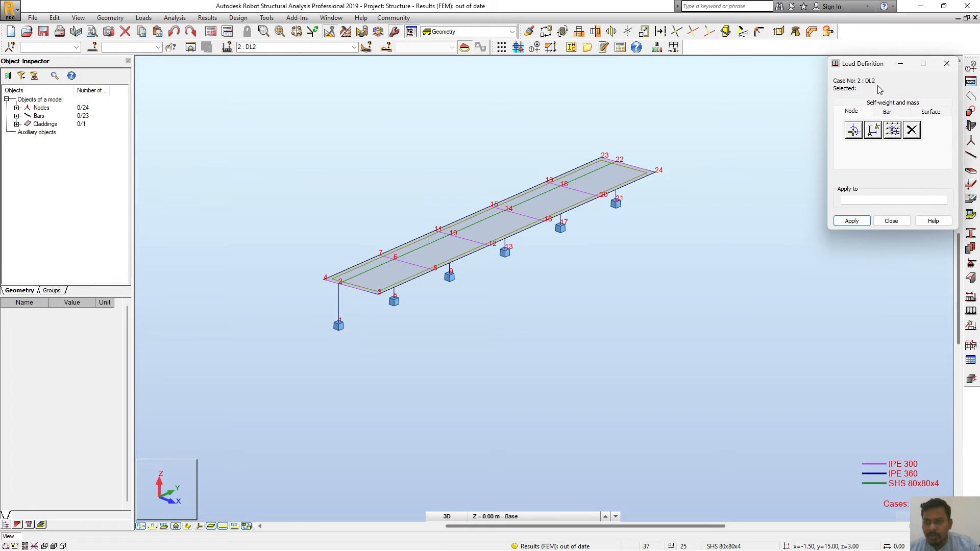
drag(875, 68, 841, 75)
click(897, 119)
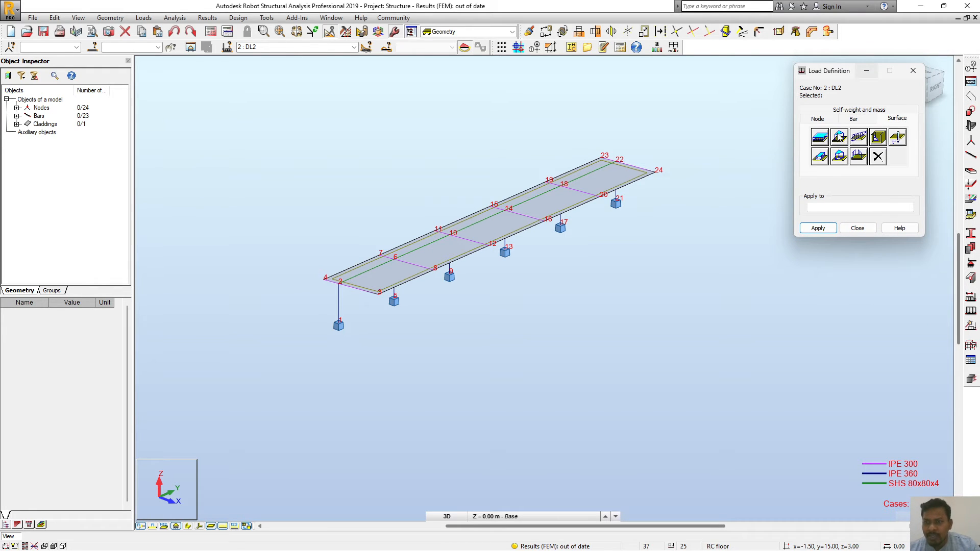
click(820, 138)
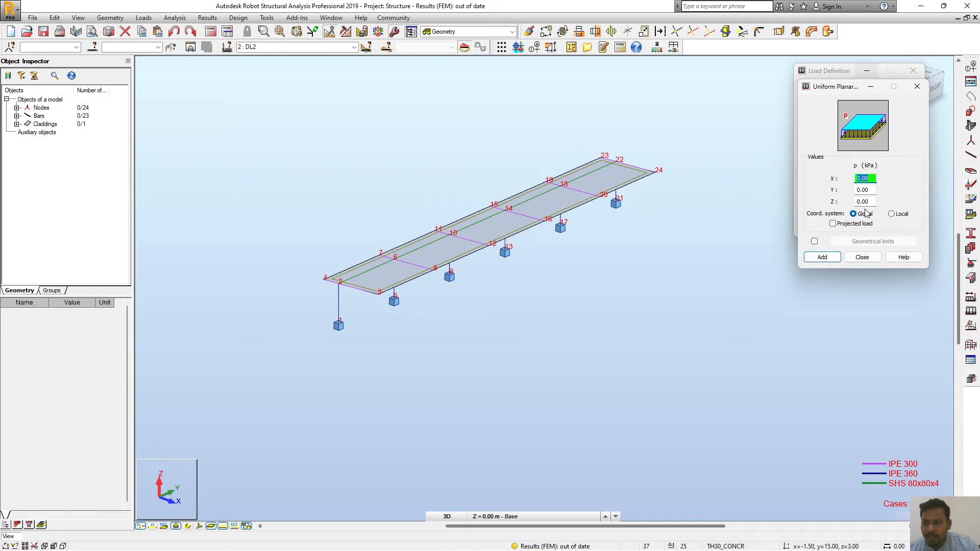
drag(868, 201, 835, 207)
text(-5)
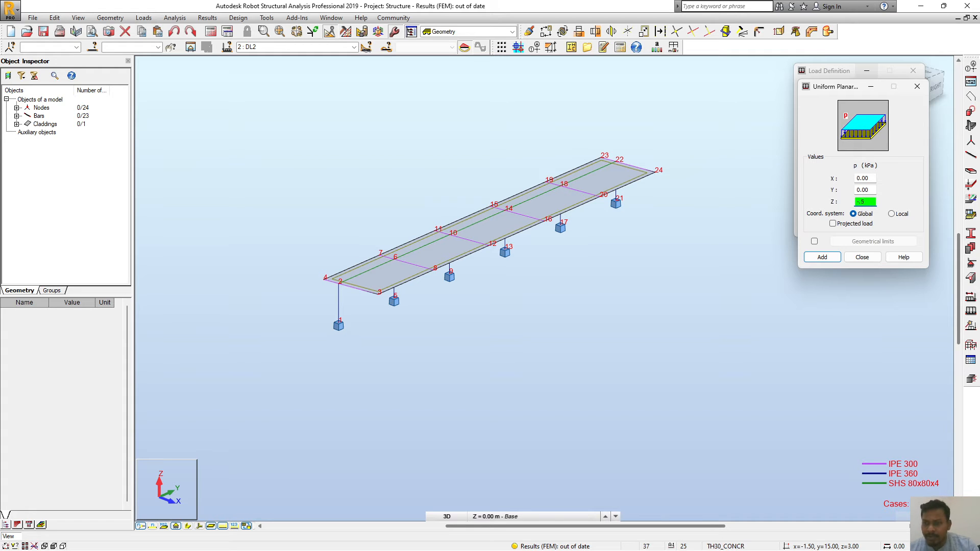
click(823, 257)
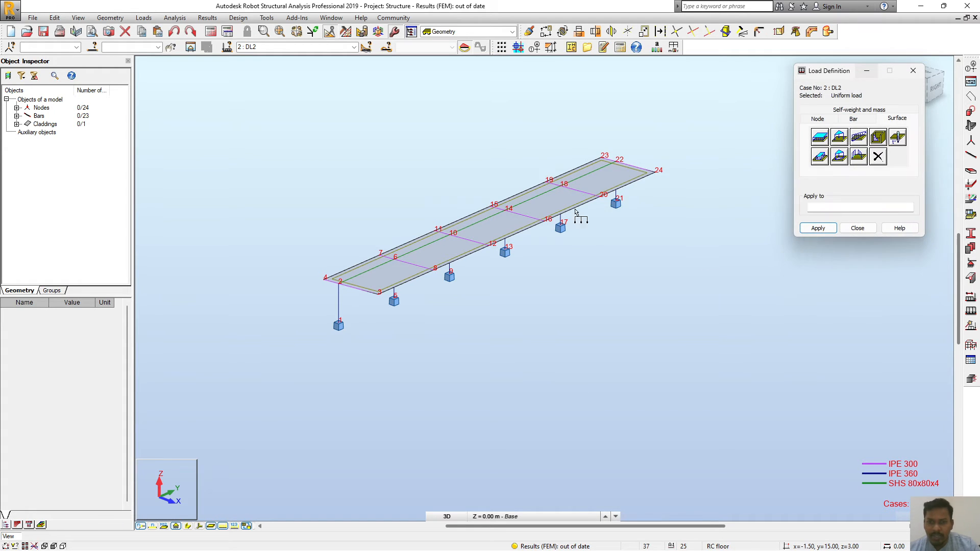
Apply the uniform surface load to the roof cladding and display the load values on the model
scroll(548, 204, up, 2)
scroll(614, 216, down, 4)
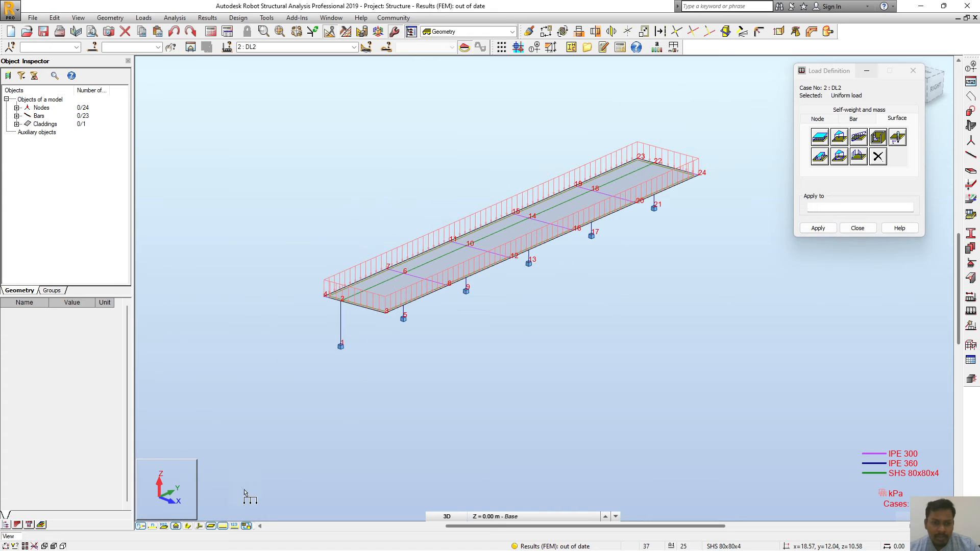
click(235, 527)
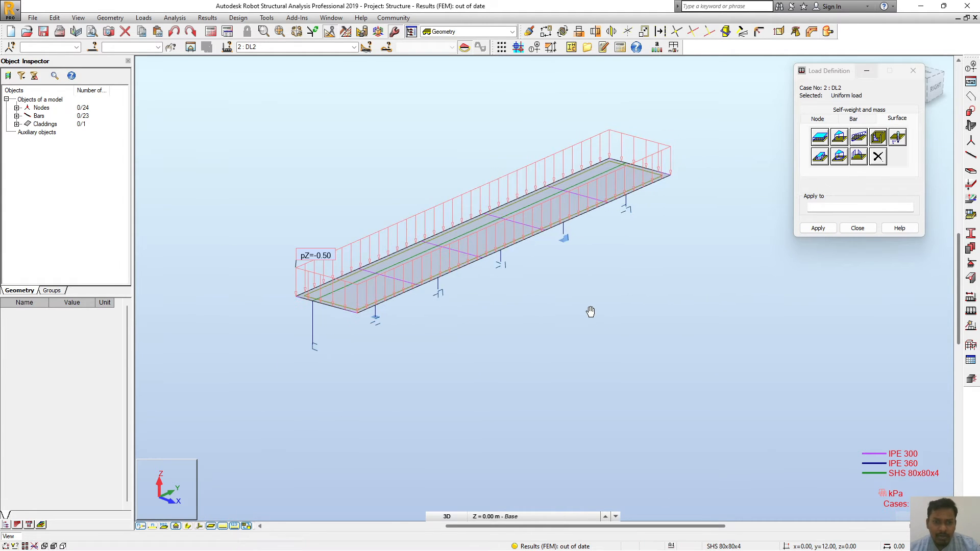
middle_drag(650, 311, 680, 305)
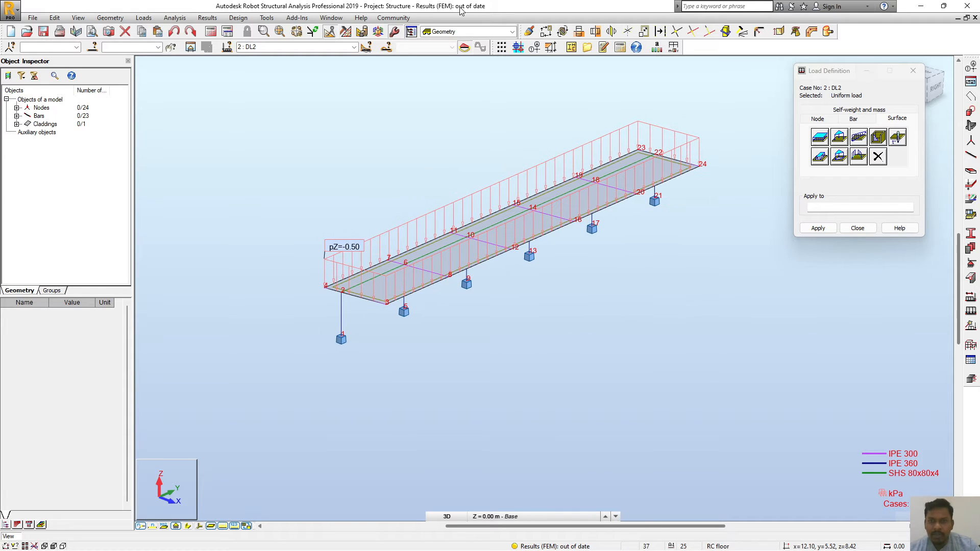
Apply a uniform planar surface load of -0.6 kPa in global Z to the roof cladding for load case LL1
click(354, 47)
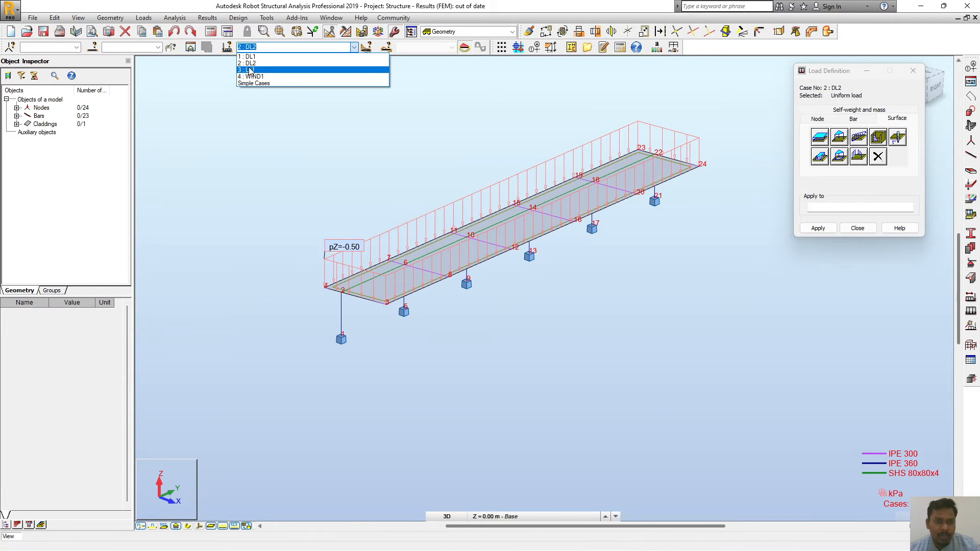
click(253, 71)
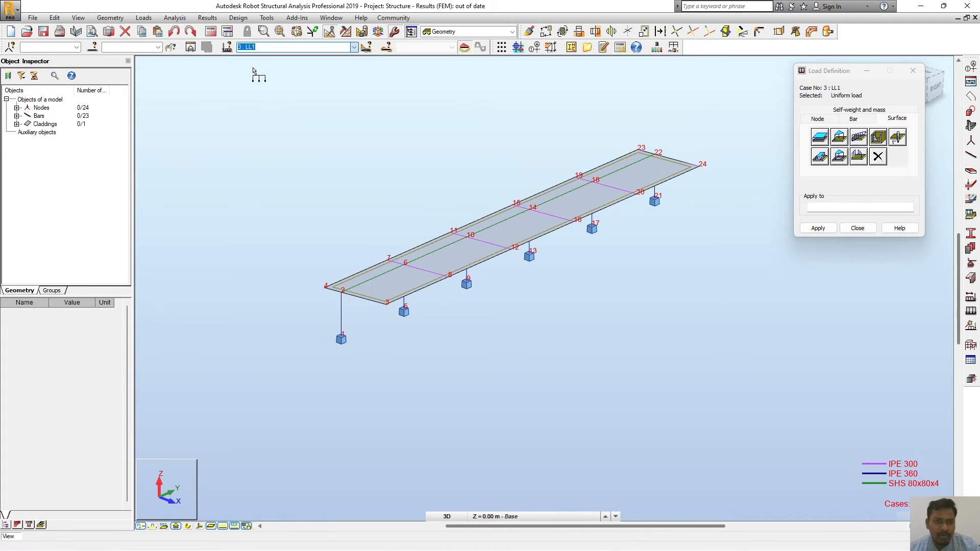
click(898, 121)
click(820, 137)
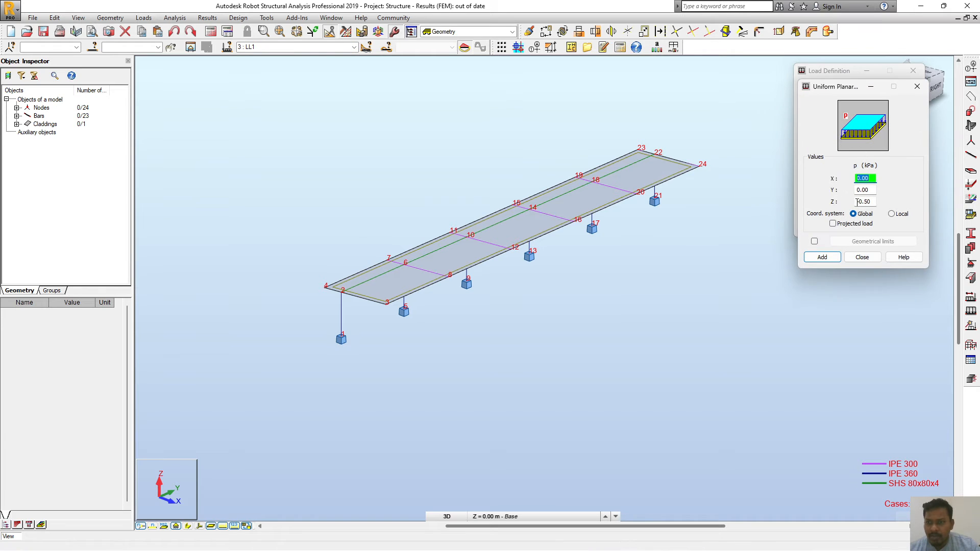
drag(872, 203, 839, 214)
text(-)
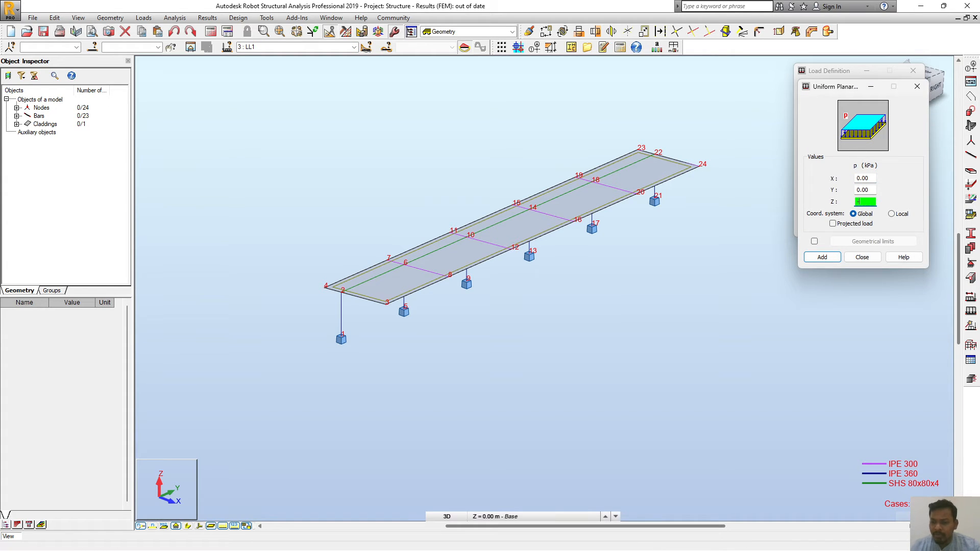
text(.6)
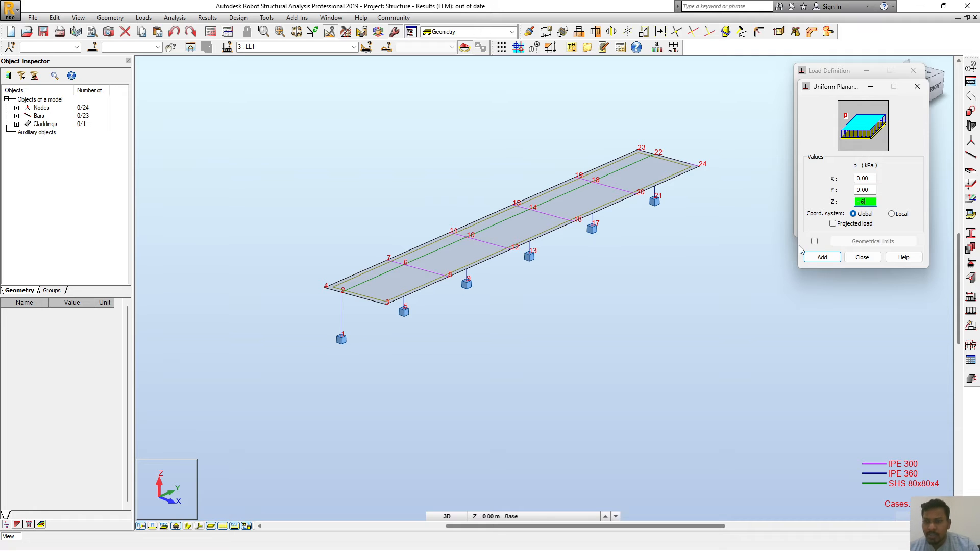
click(822, 257)
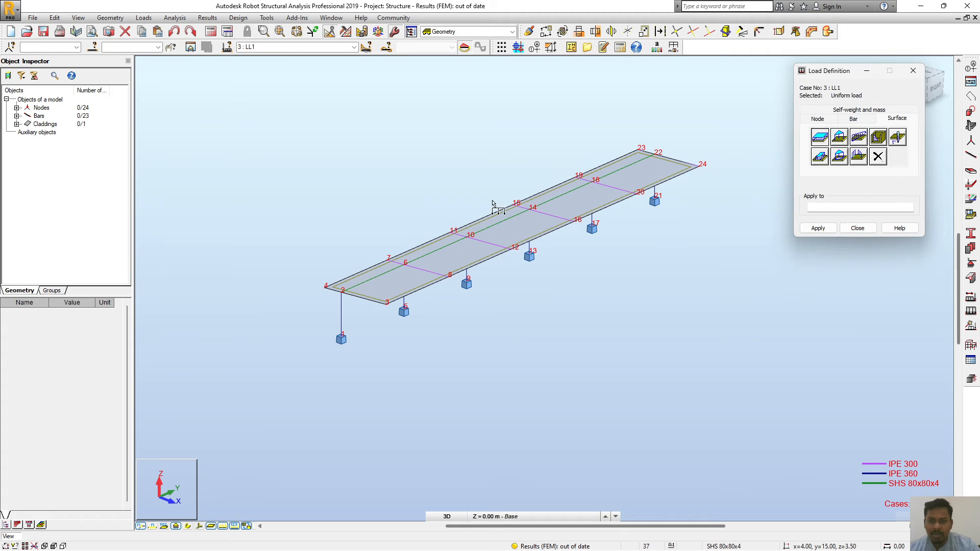
click(545, 240)
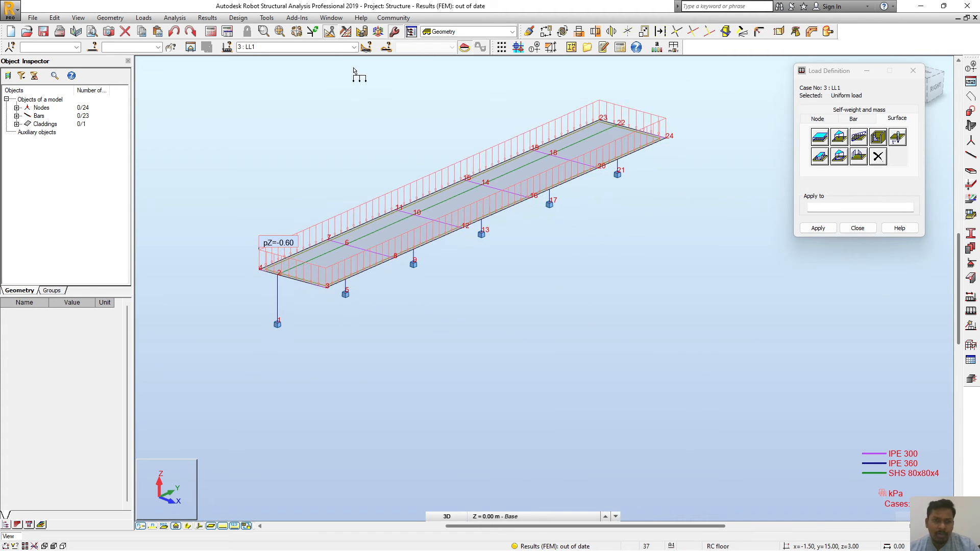
Apply a uniform planar surface load of 0.3 kPa in global Z to the roof cladding for load case WIND1, then finish load definition
click(354, 47)
click(259, 77)
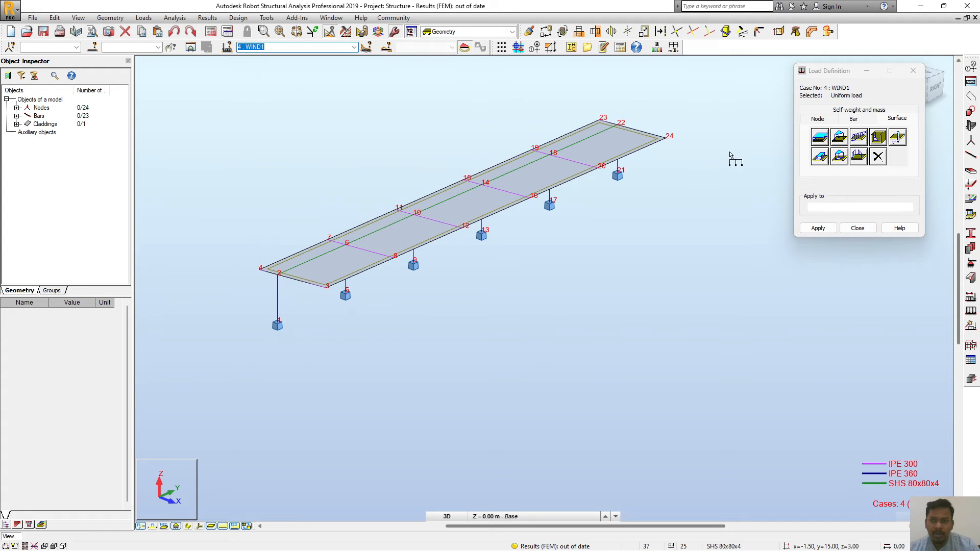
click(820, 137)
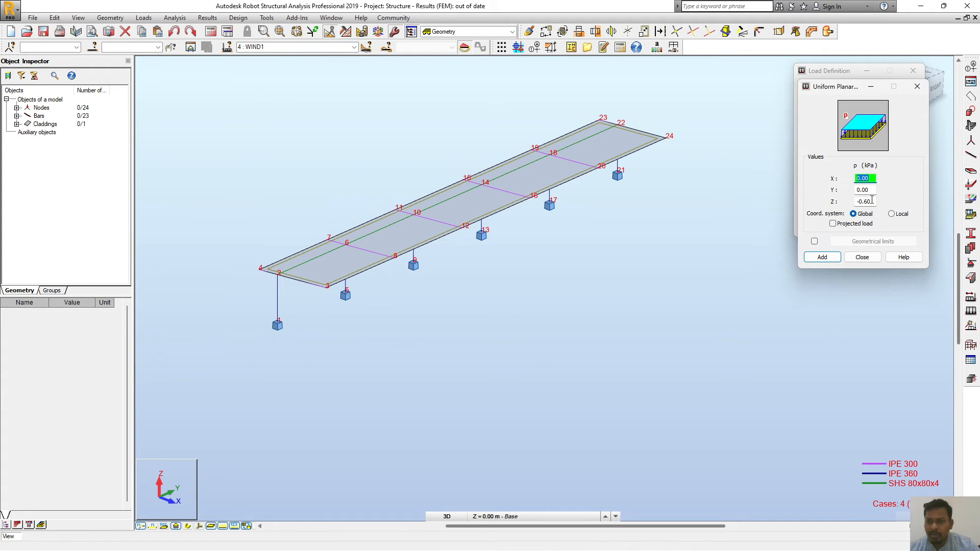
drag(872, 201, 831, 218)
text(.)
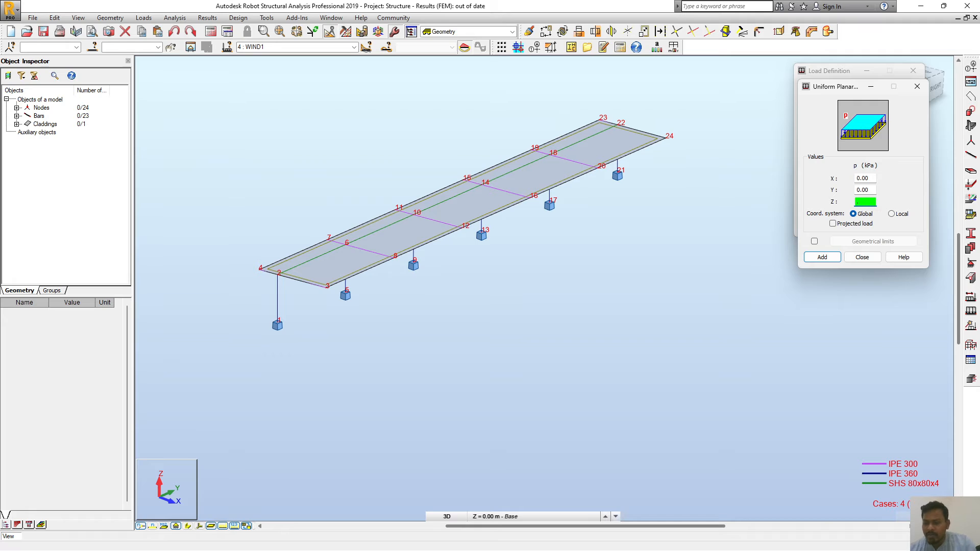
text(3)
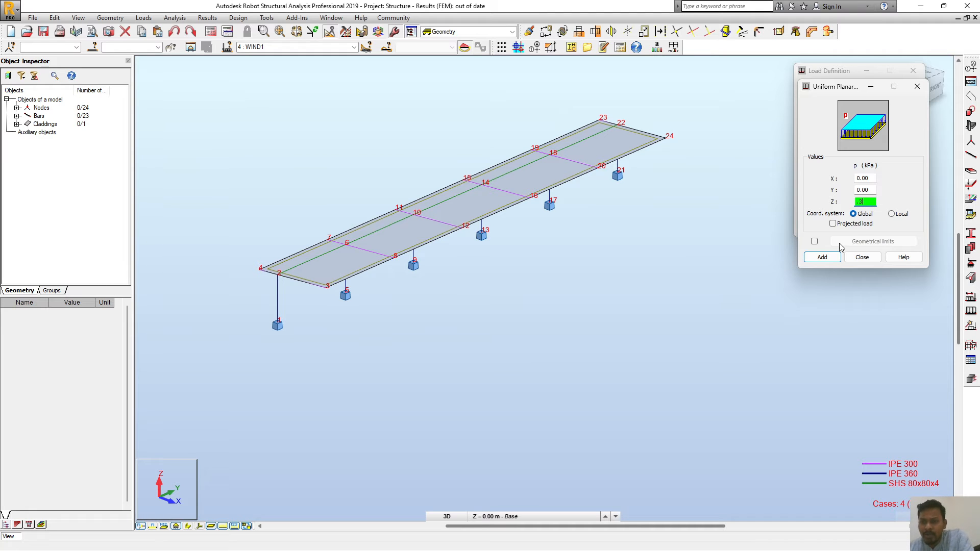
click(822, 257)
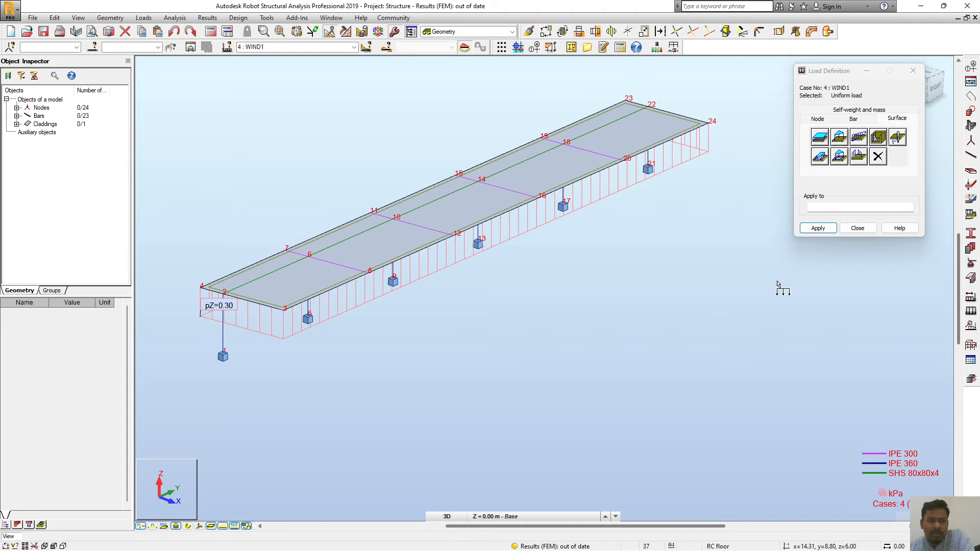
click(858, 228)
Run the structural calculations for the loaded model
scroll(674, 204, down, 3)
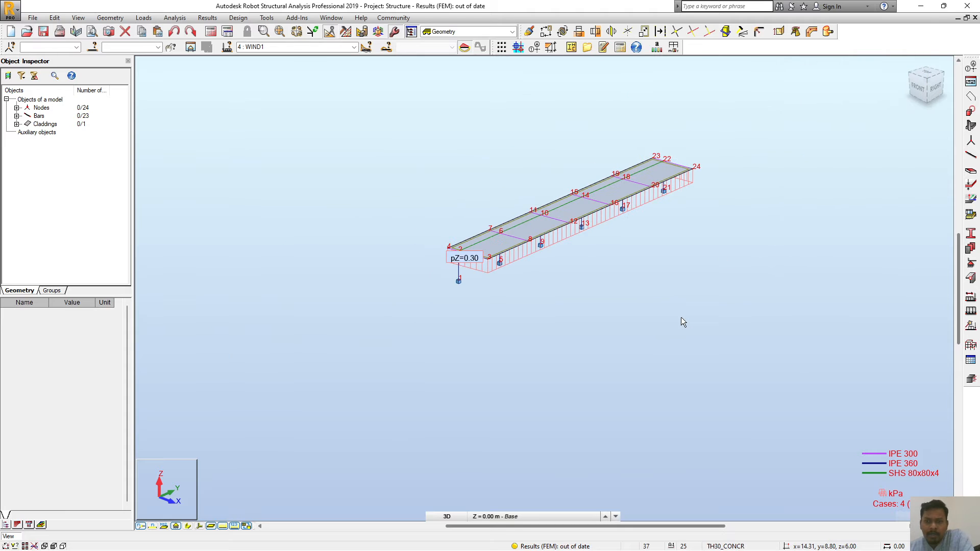
mouse_move(476, 343)
middle_down()
mouse_move(516, 352)
mouse_move(479, 361)
middle_up()
middle_drag(646, 363, 635, 367)
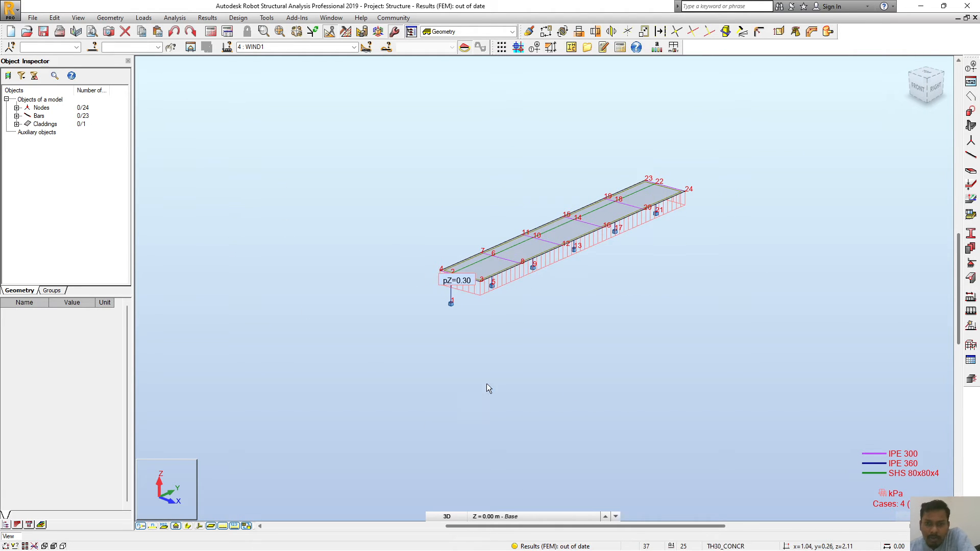
middle_drag(486, 383, 509, 384)
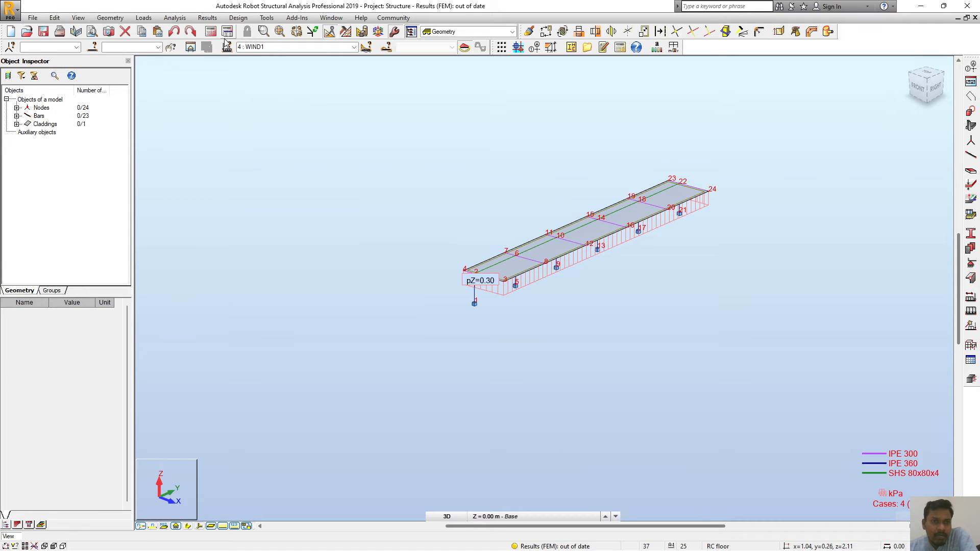
click(211, 32)
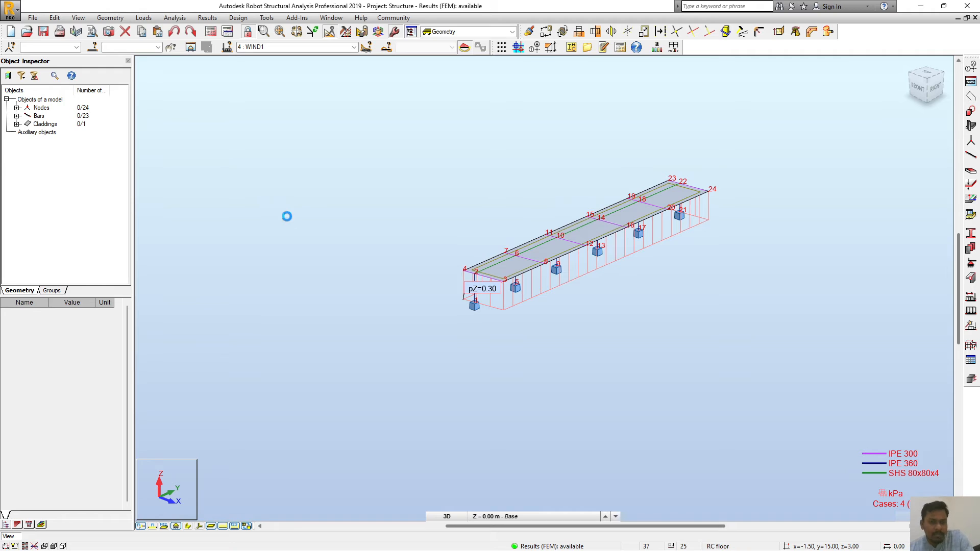
Save the project as a Robot file named CAR PARKING SHADE in the 26.03.2024 folder
key(ctrl+s)
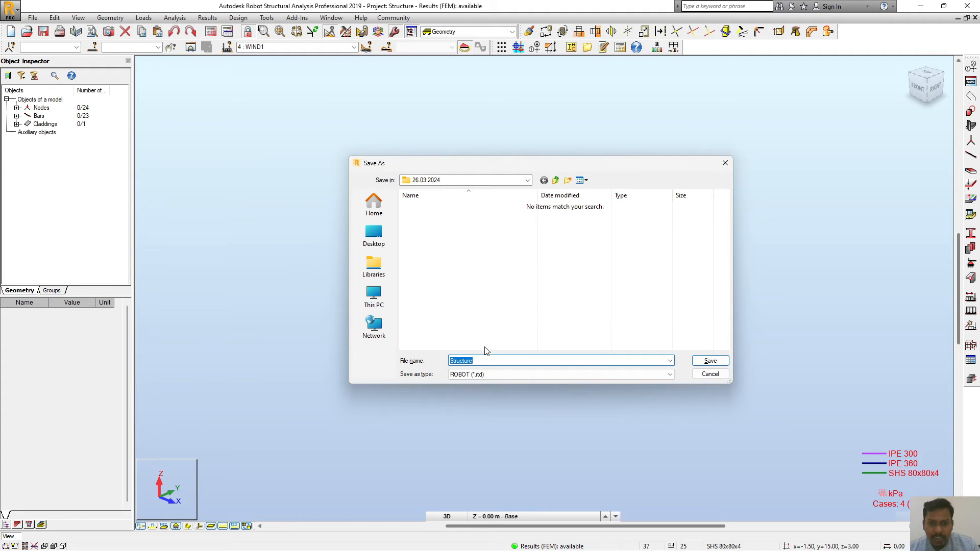
text(CA)
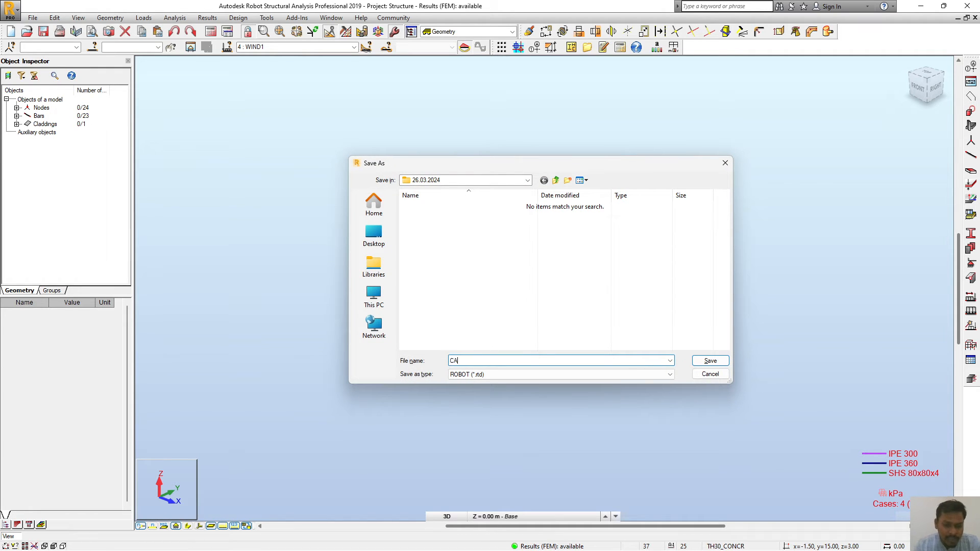
text(R PARKI)
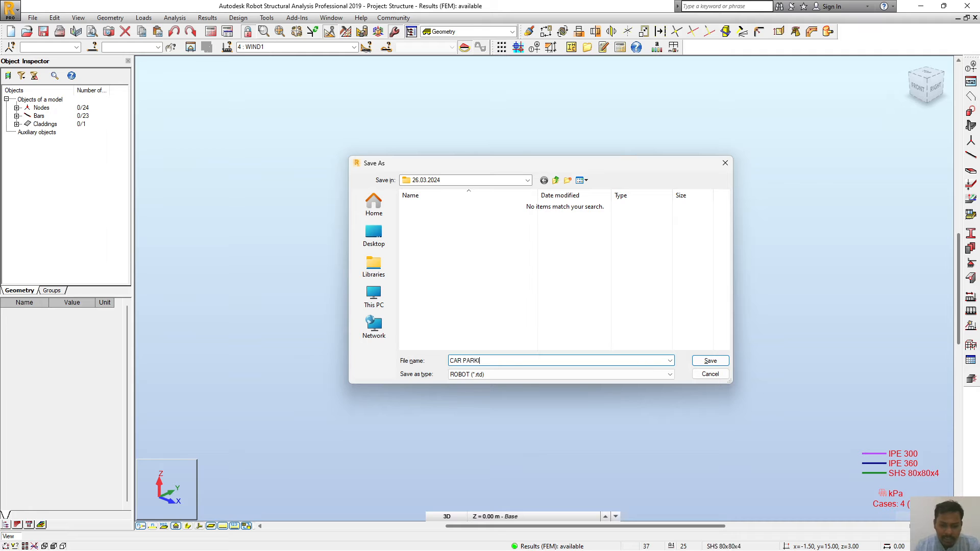
text(NG)
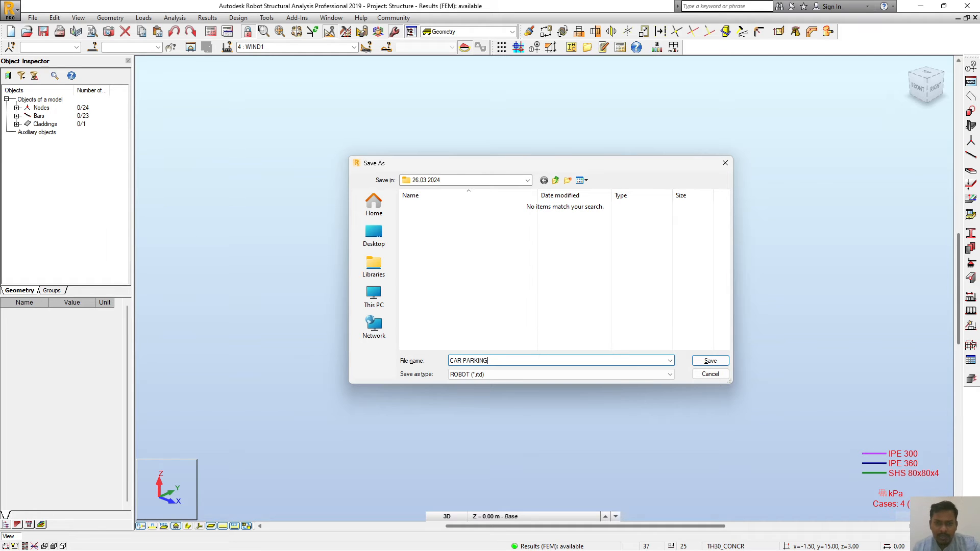
text( SH)
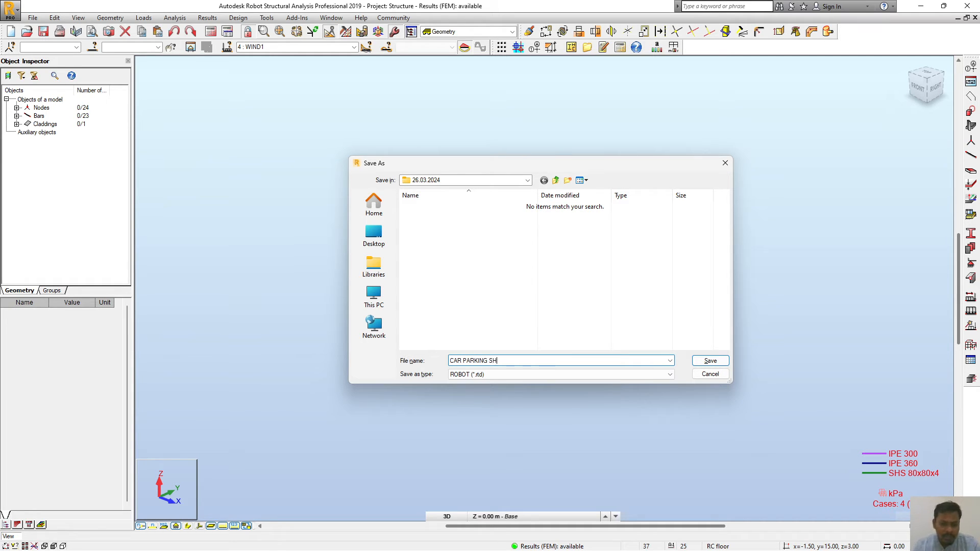
text(ADE)
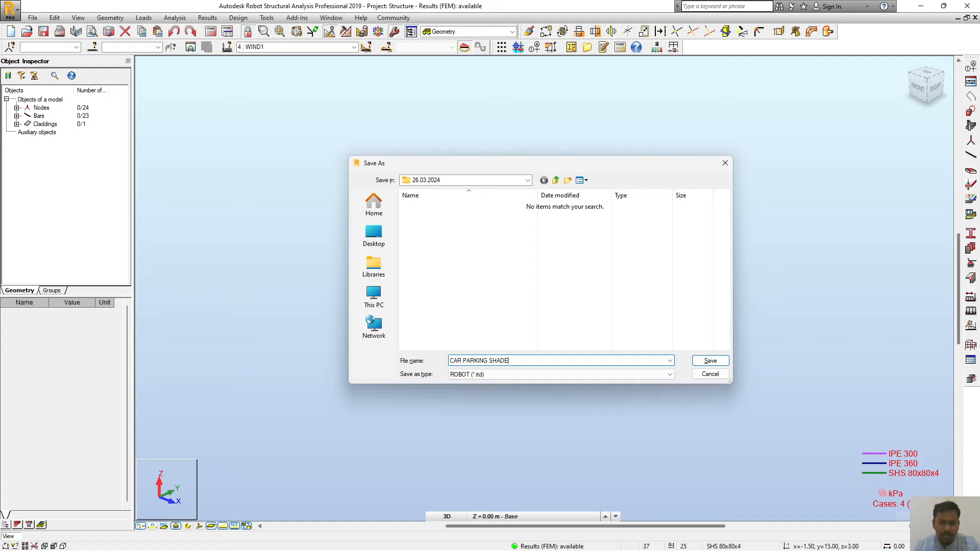
click(700, 365)
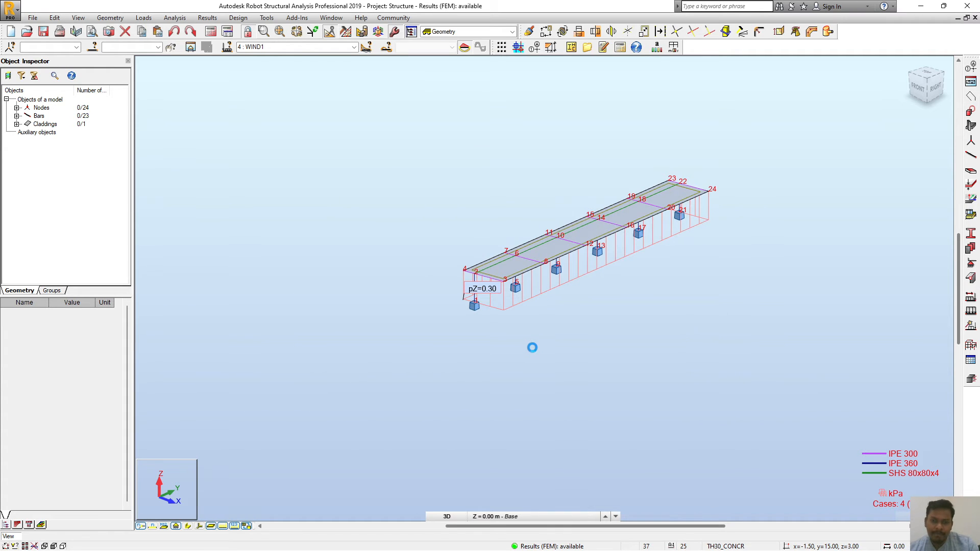
Hide the load symbols on the model and show them again
scroll(485, 308, up, 5)
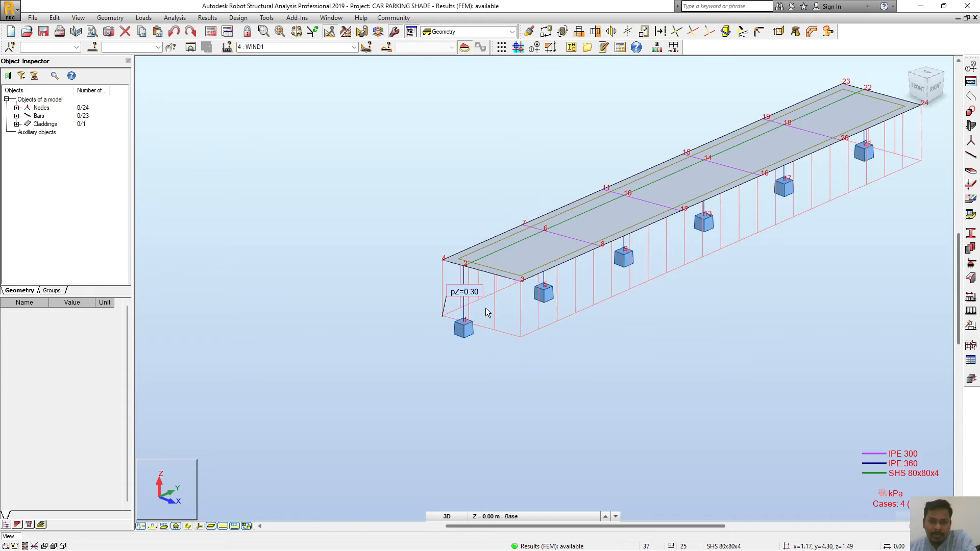
middle_drag(572, 360, 557, 346)
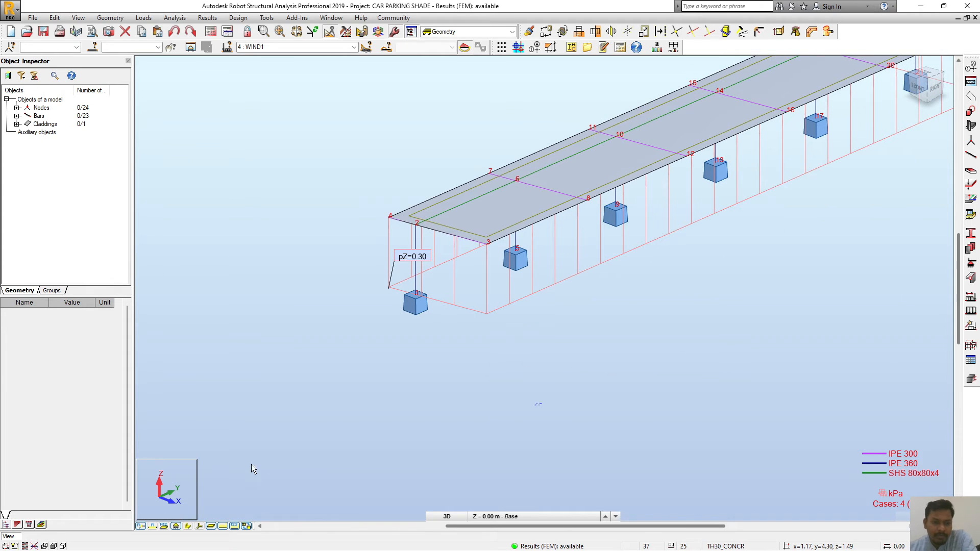
click(210, 526)
click(223, 527)
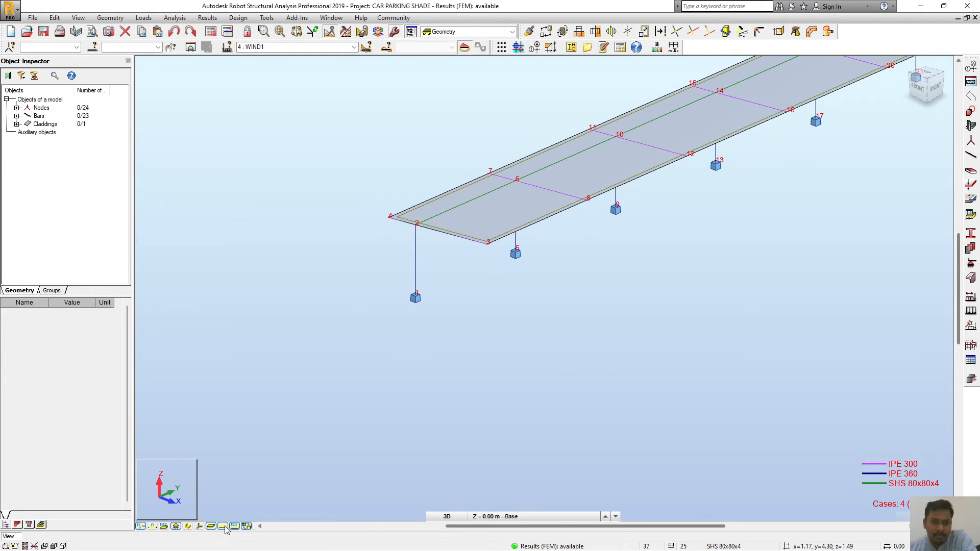
scroll(607, 305, down, 4)
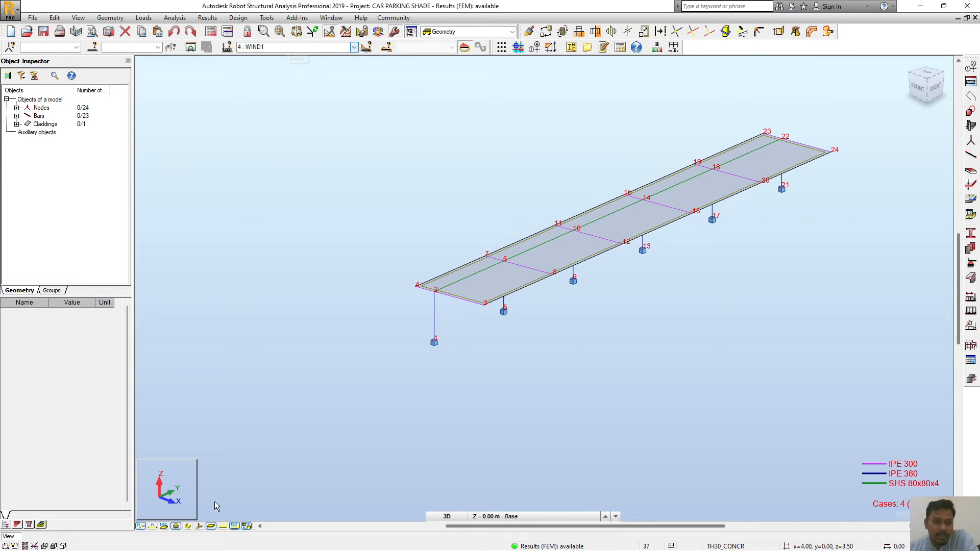
click(223, 527)
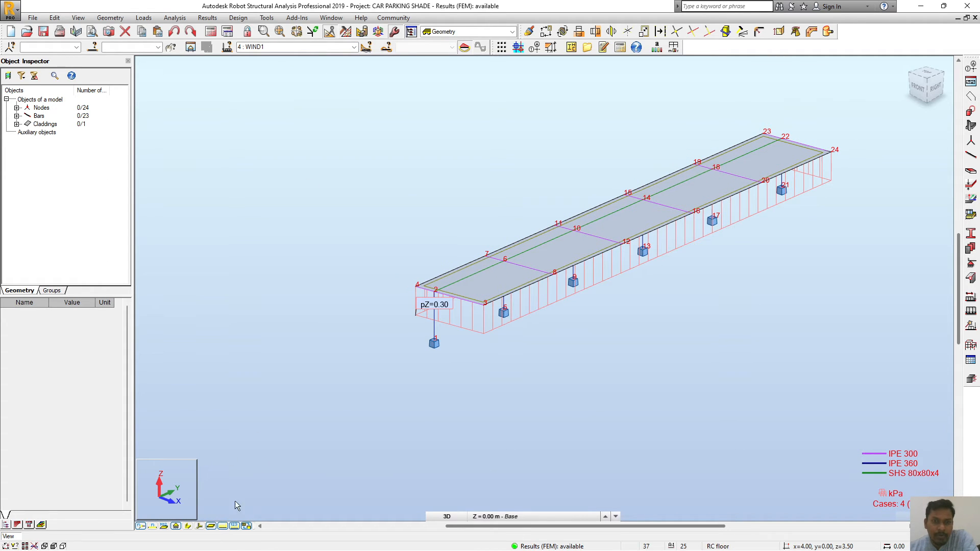
Review the loads on the model case by case, going through DL1, DL2, LL1 and WIND1
click(355, 47)
click(243, 58)
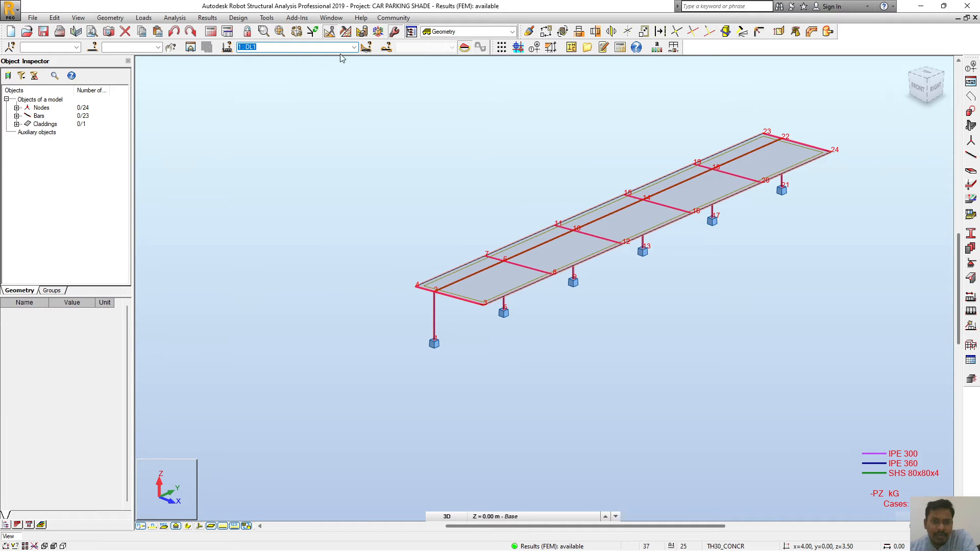
click(355, 47)
click(272, 62)
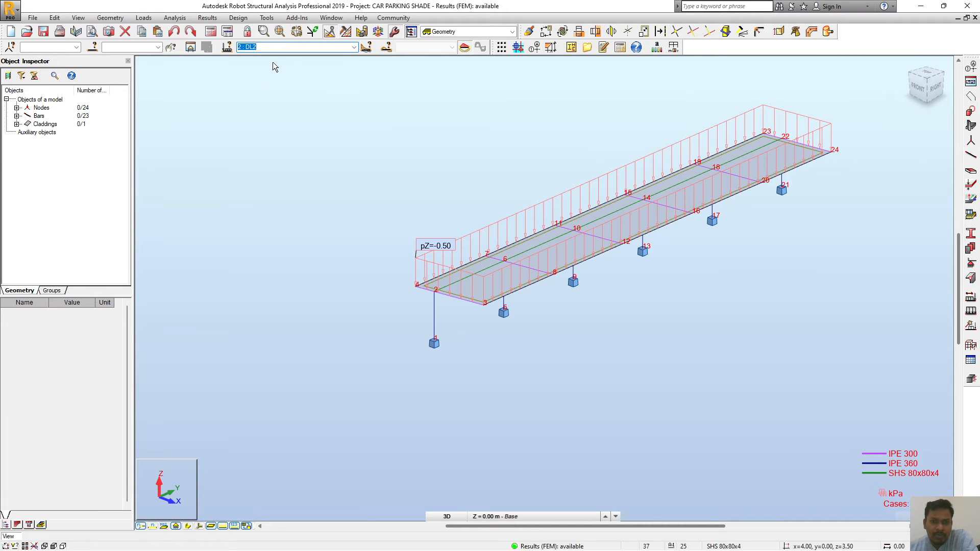
click(353, 47)
click(280, 69)
click(354, 47)
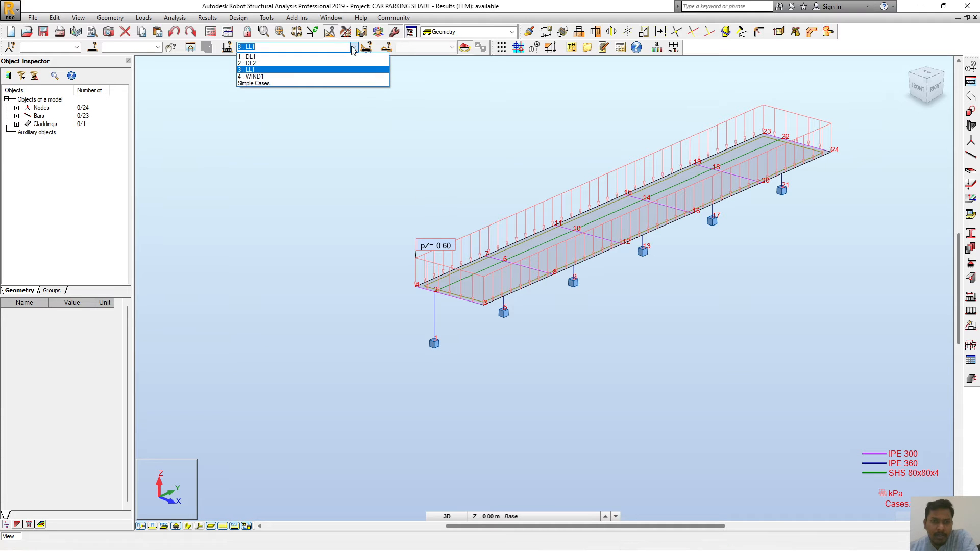
click(286, 76)
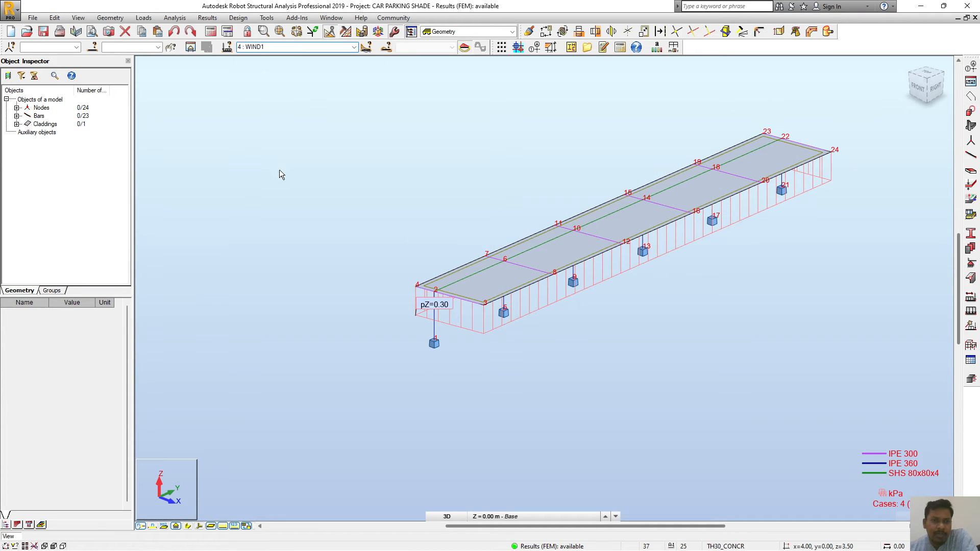
Start full automatic load combinations to EN 1990:2002, keeping ULS and SLS and excluding ACC and FIRE
click(111, 18)
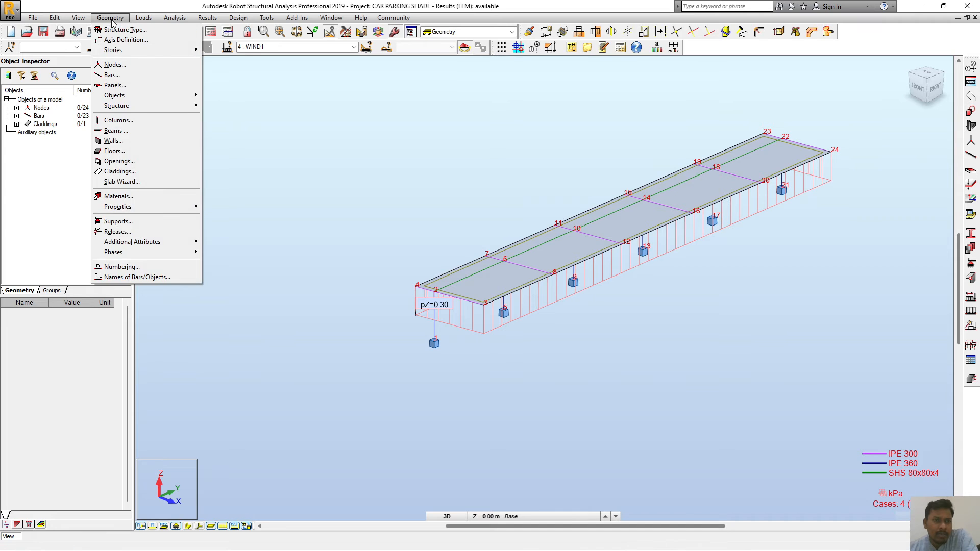
mouse_move(144, 20)
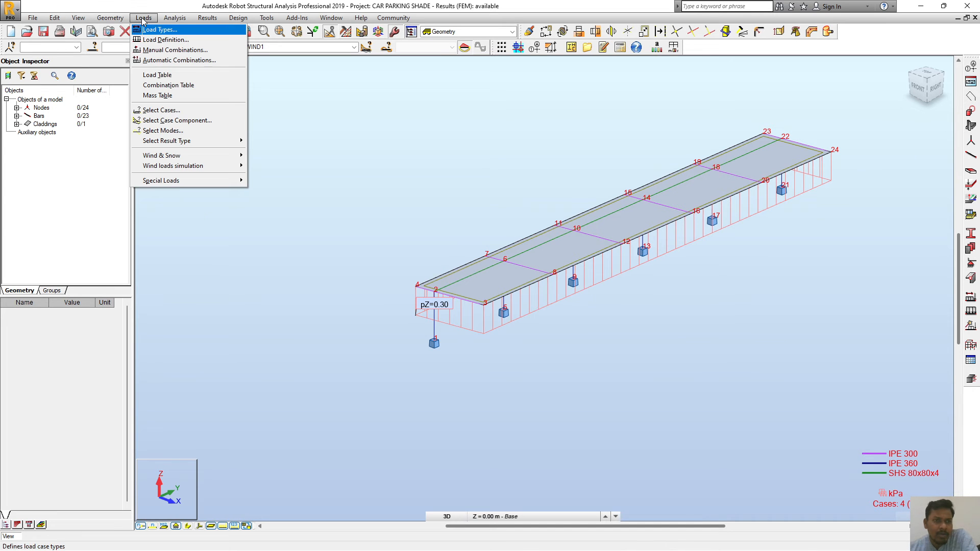
click(198, 60)
drag(480, 197, 252, 141)
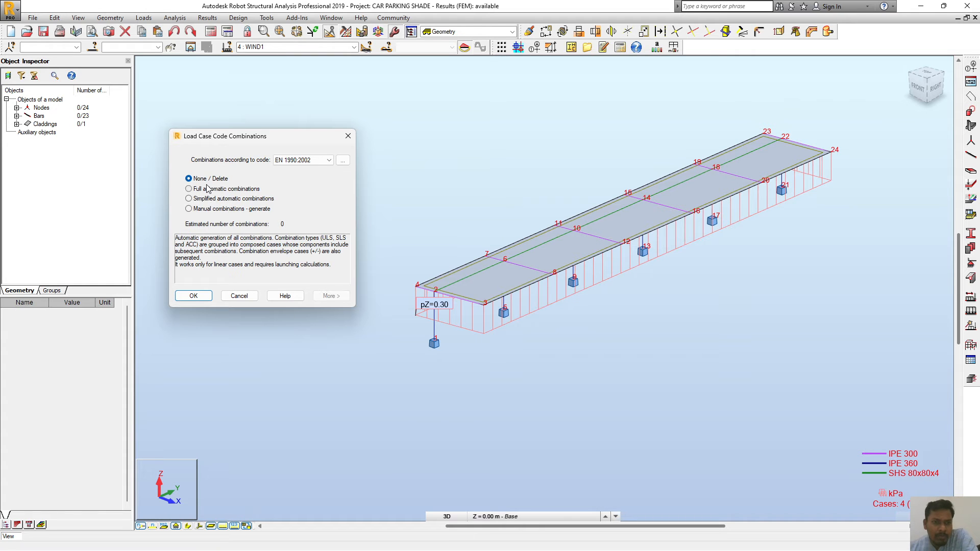
click(329, 295)
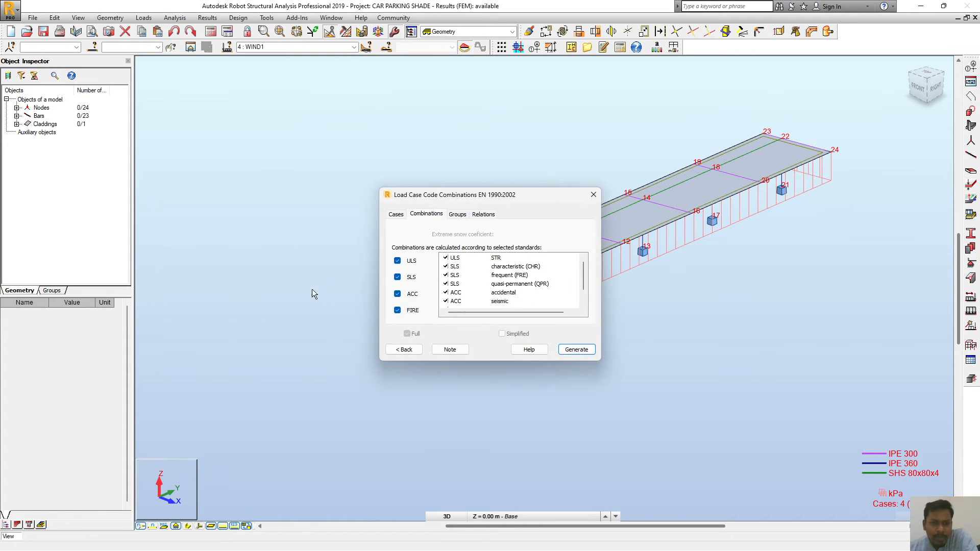
drag(462, 183, 249, 178)
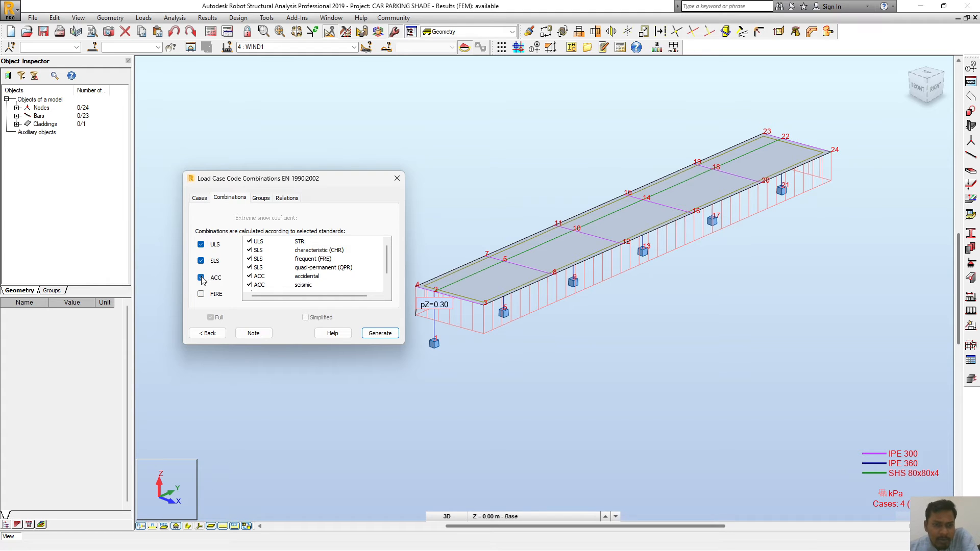
drag(294, 184, 293, 175)
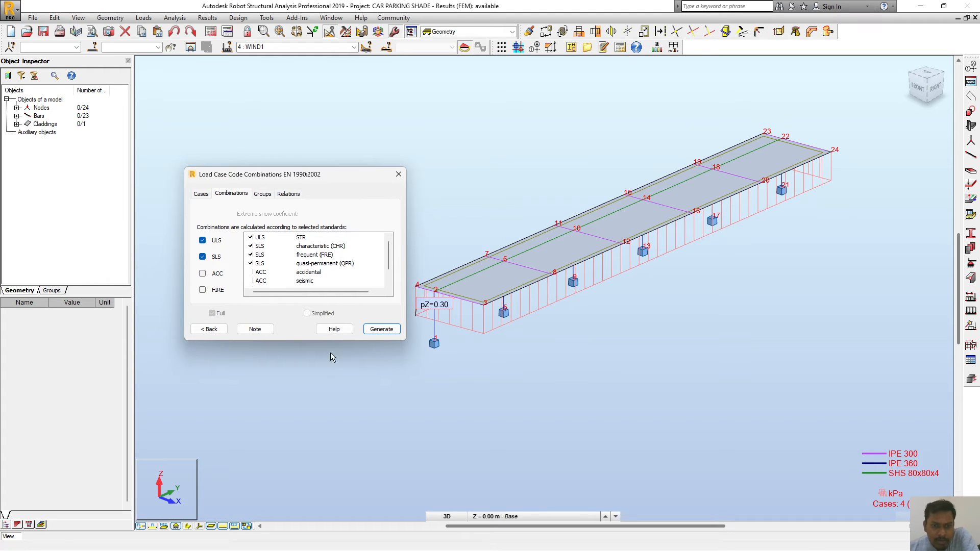
Go through the combination groups for dead, live and wind loads, with the exclusive or operator for the wind group
click(262, 196)
click(289, 220)
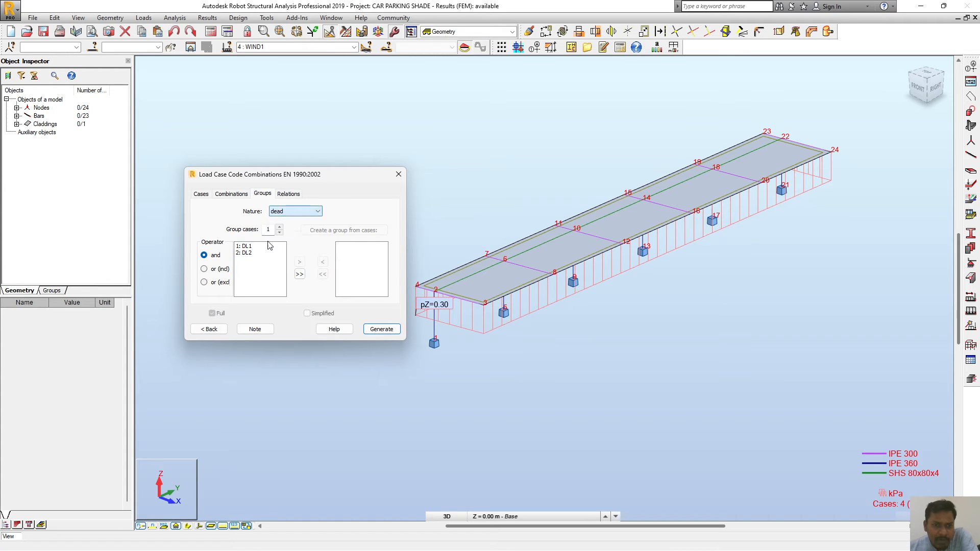
click(291, 210)
click(288, 227)
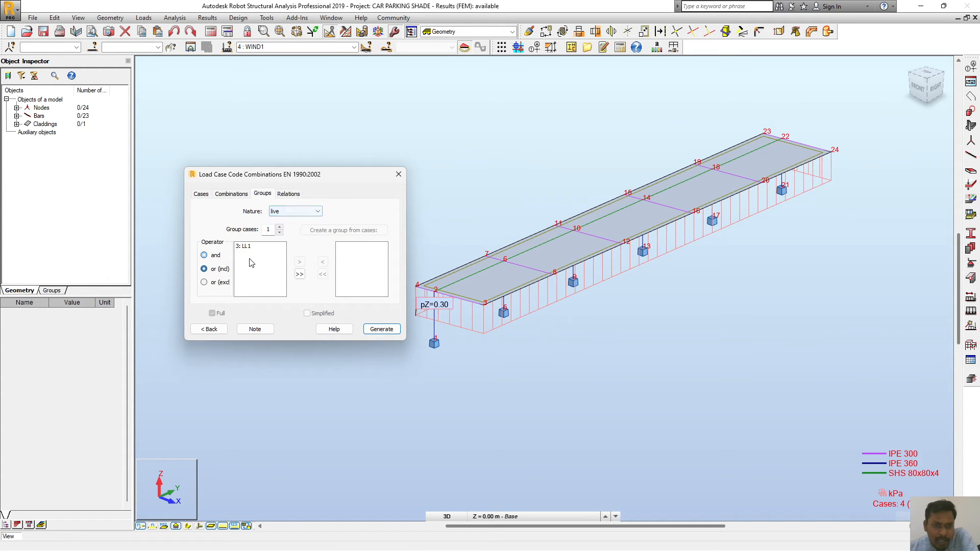
click(295, 210)
click(288, 234)
click(215, 282)
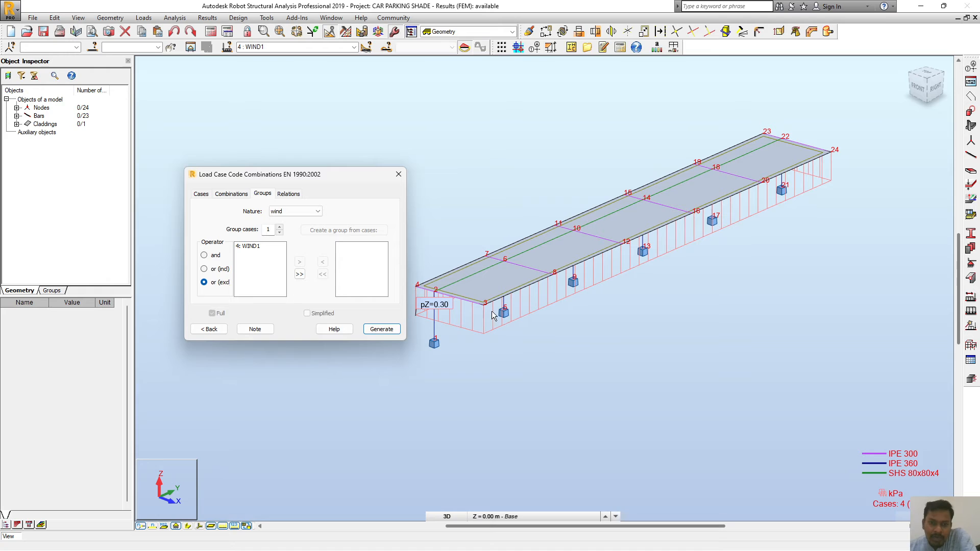
click(537, 408)
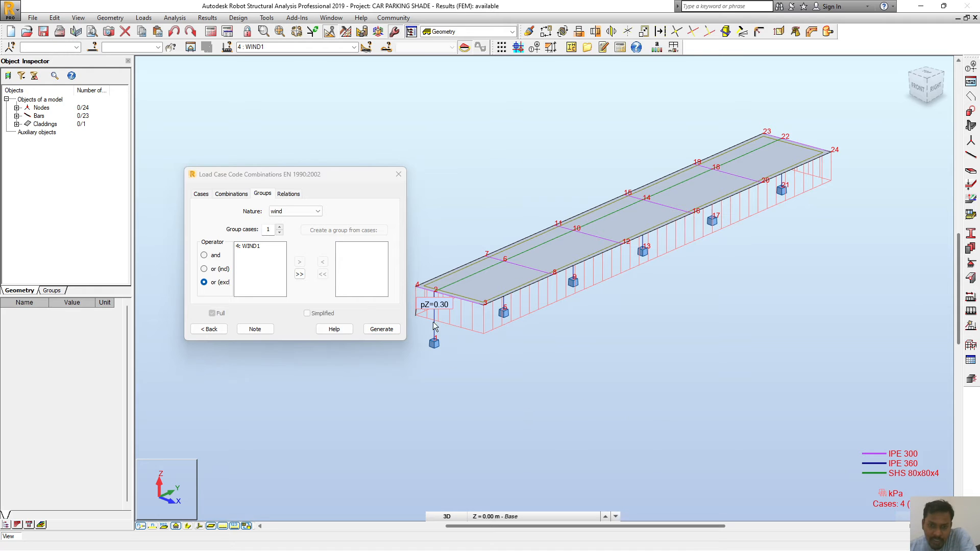
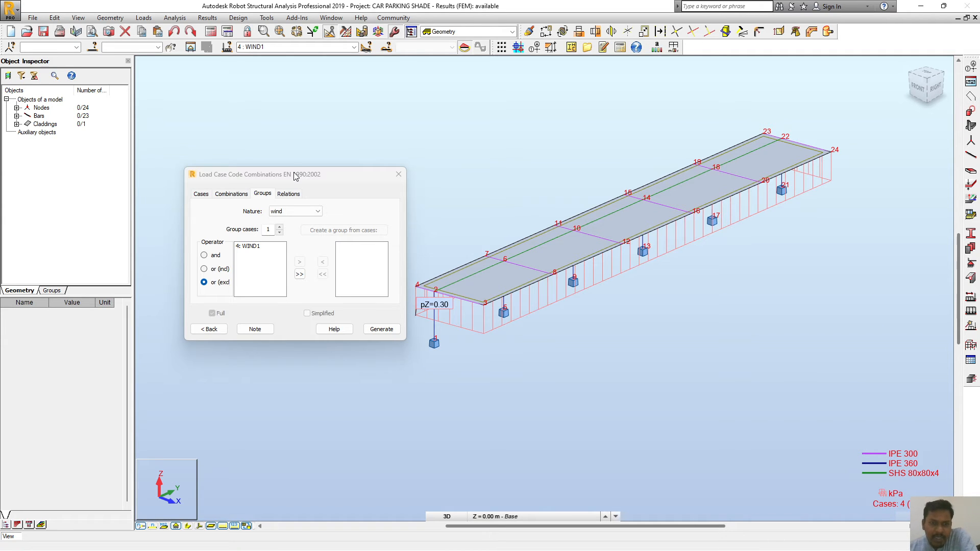
Delete the existing dead load relation and add group G1 back as the relation with the and operator
drag(294, 177, 259, 159)
click(288, 194)
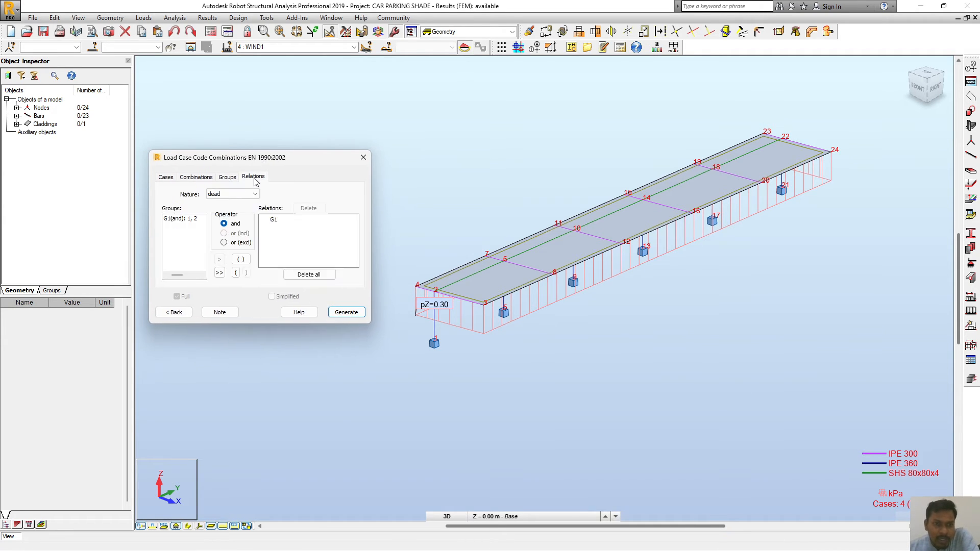
click(236, 195)
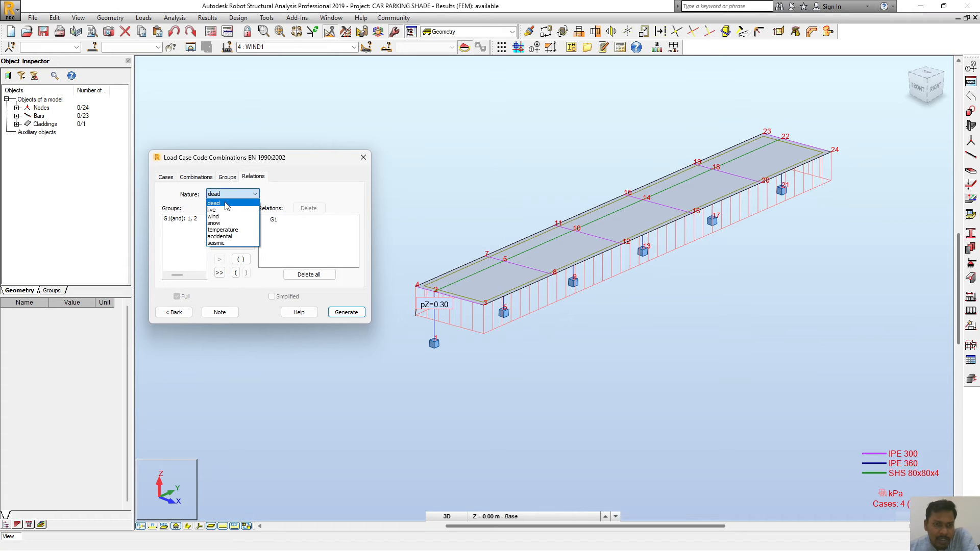
click(228, 204)
click(274, 220)
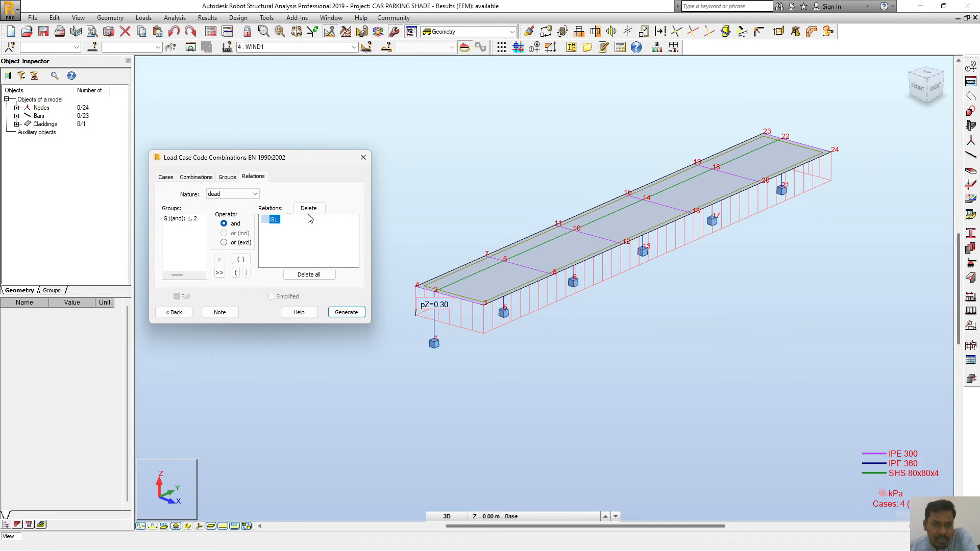
click(314, 209)
click(181, 222)
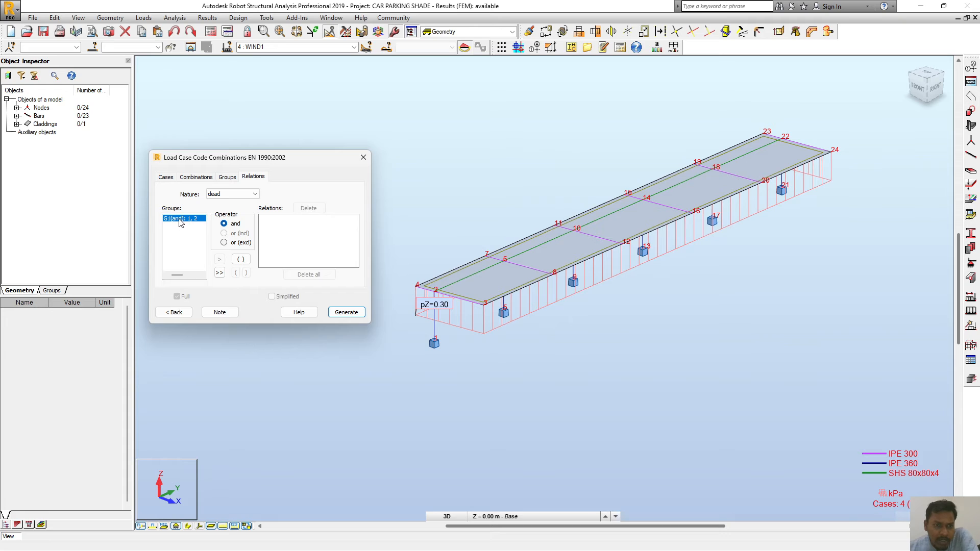
click(220, 260)
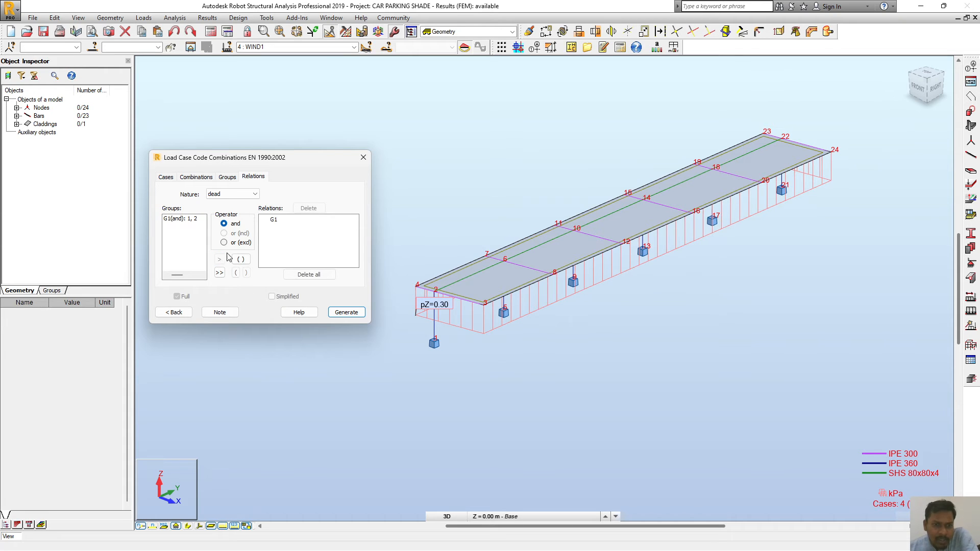
Delete the existing live load relation and add group Q1 back as the relation with the and operator
click(243, 195)
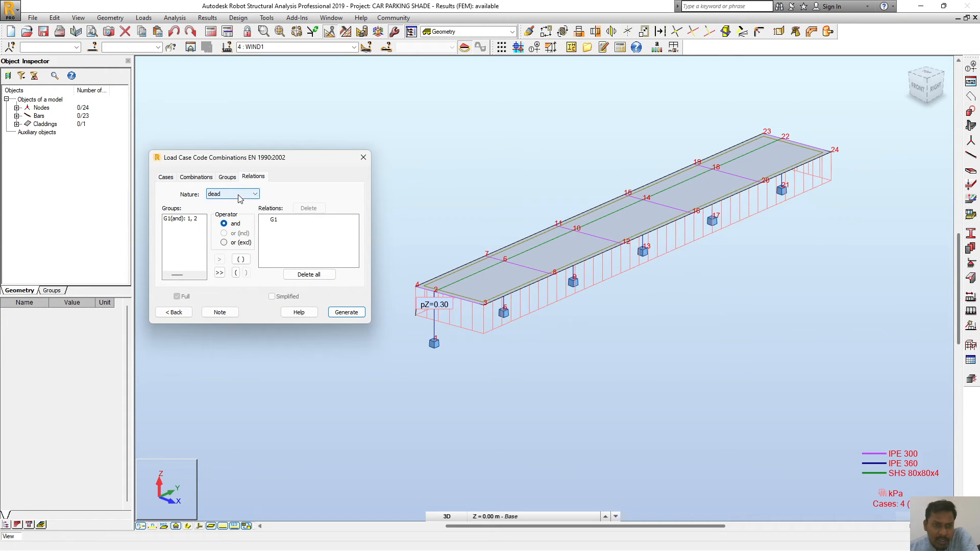
click(225, 208)
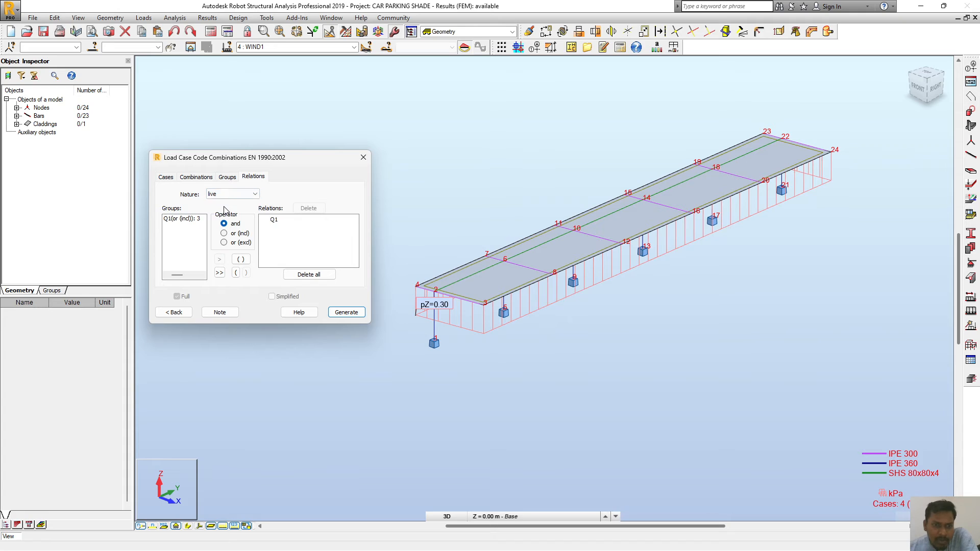
click(272, 221)
click(309, 208)
click(182, 220)
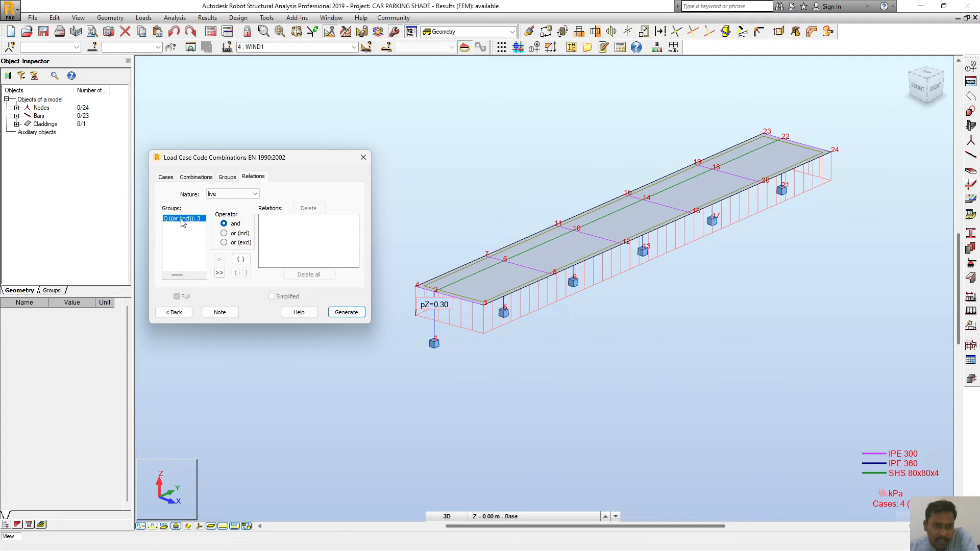
click(220, 259)
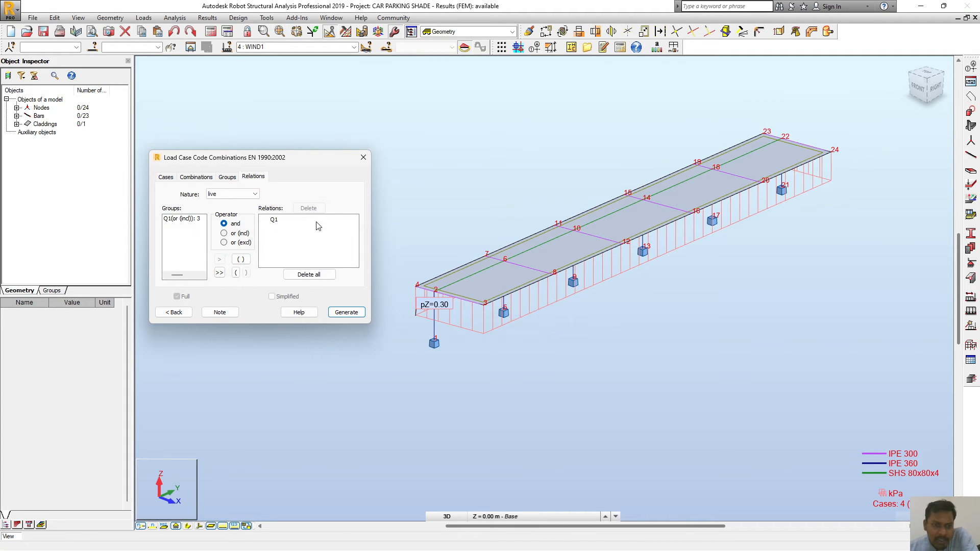
Replace the wind load relation with its wind group and generate the code combinations
click(250, 194)
click(228, 223)
click(273, 221)
click(308, 208)
click(182, 220)
click(220, 261)
click(346, 312)
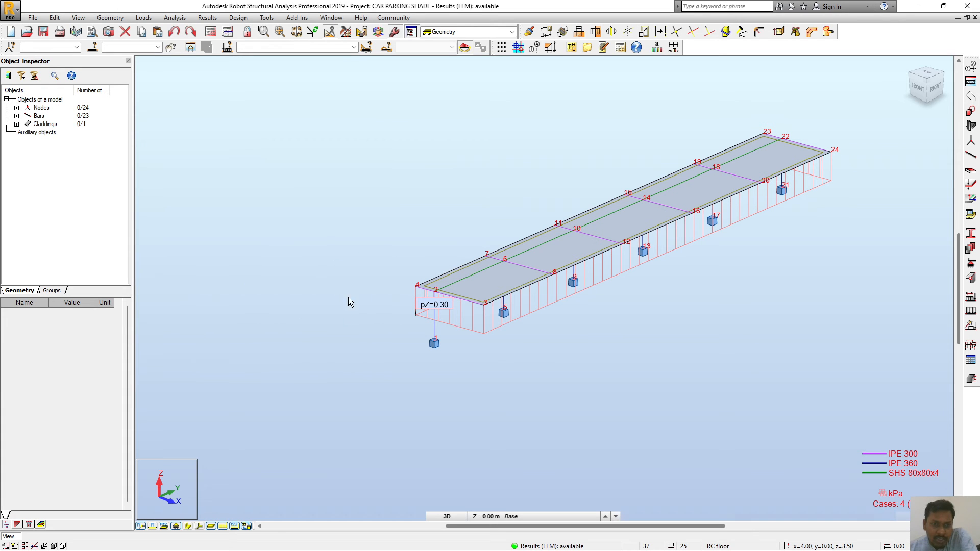
Check the list of load cases and generated ULS and SLS combinations, and rerun the structural calculations
click(354, 47)
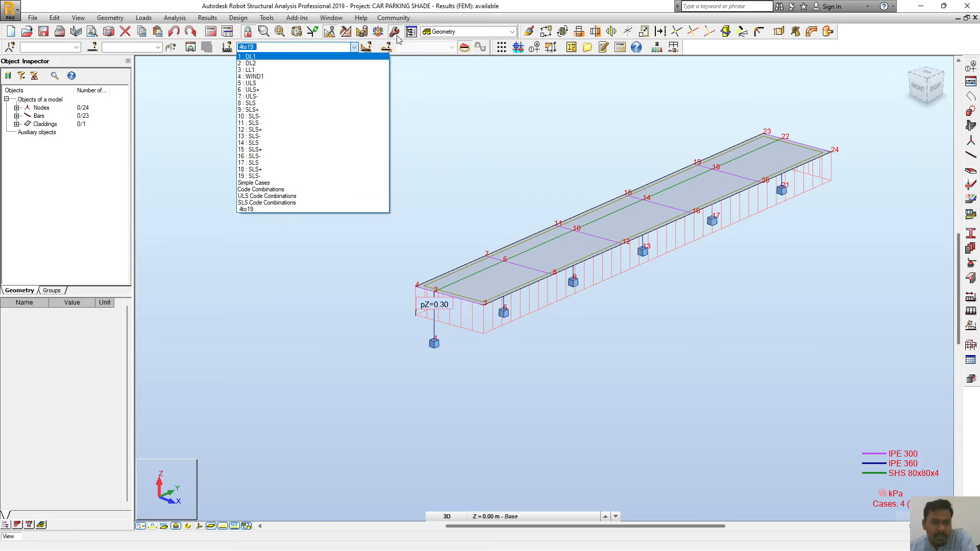
click(472, 105)
click(211, 32)
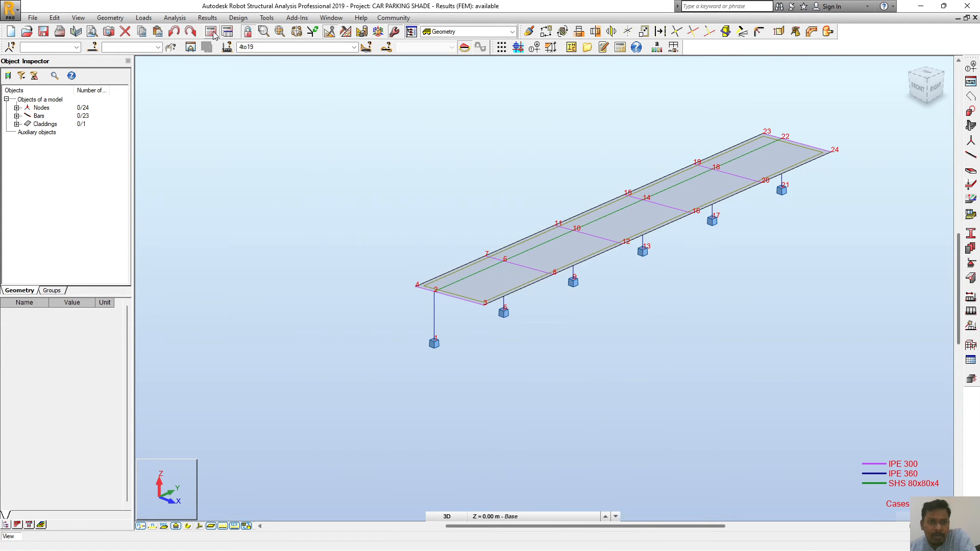
Switch the workspace to the Steel/Aluminum Design layout
scroll(360, 164, down, 3)
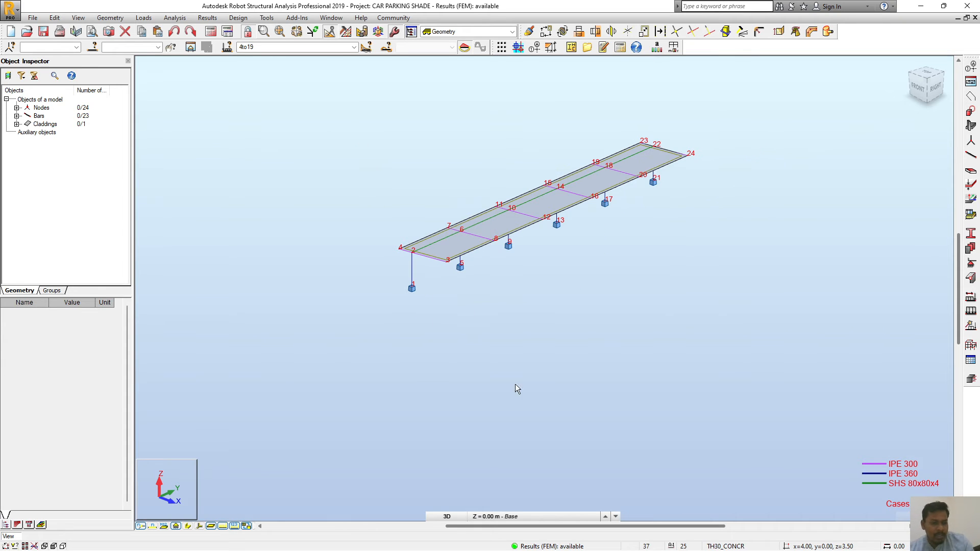
shift+middle_drag(490, 381, 606, 351)
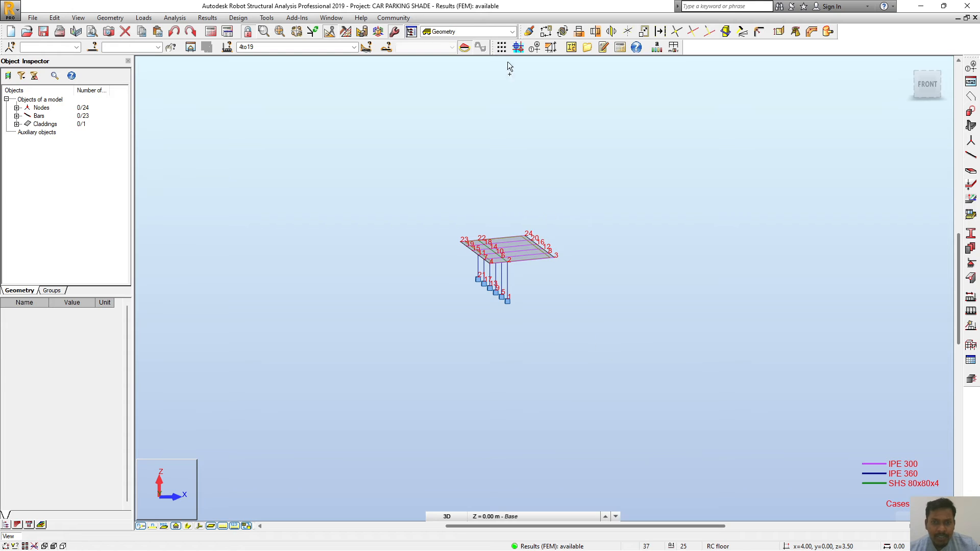
click(512, 32)
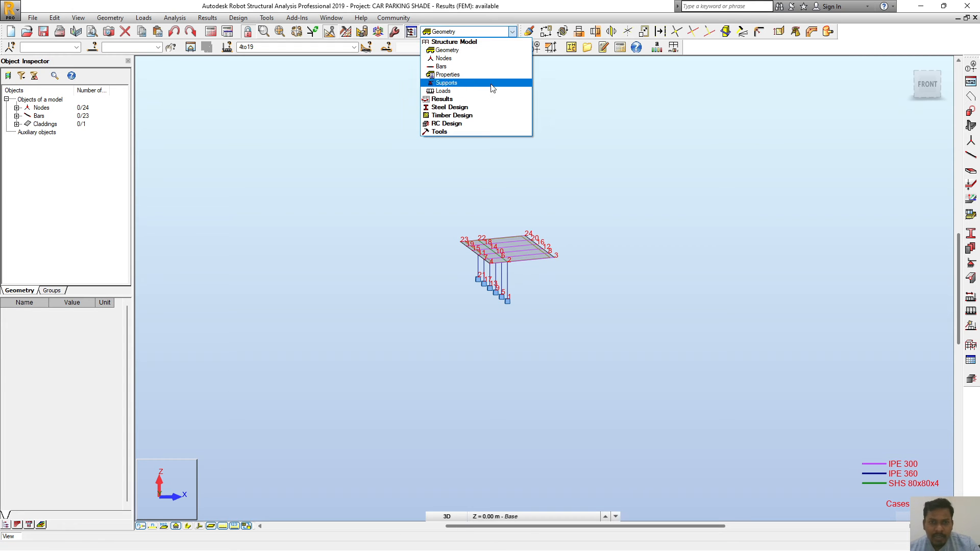
click(470, 107)
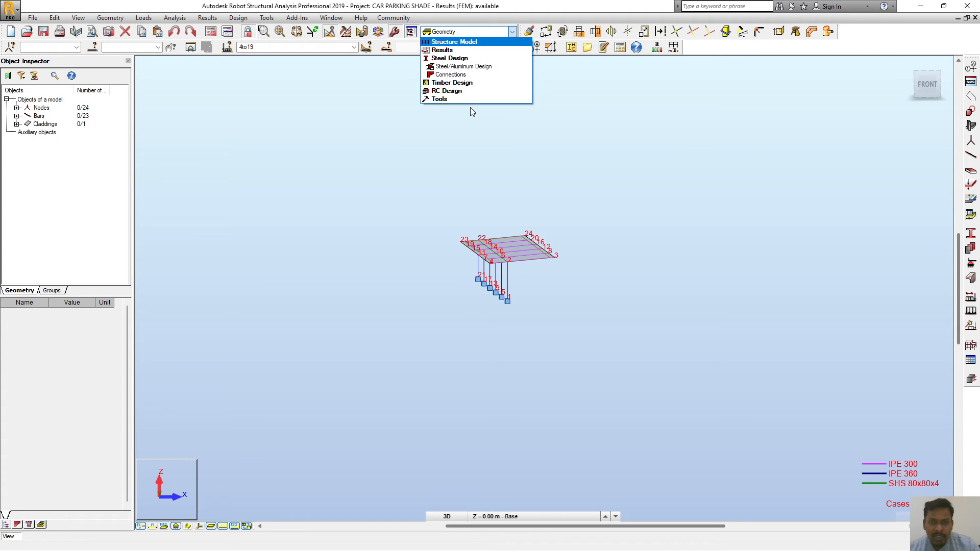
click(480, 68)
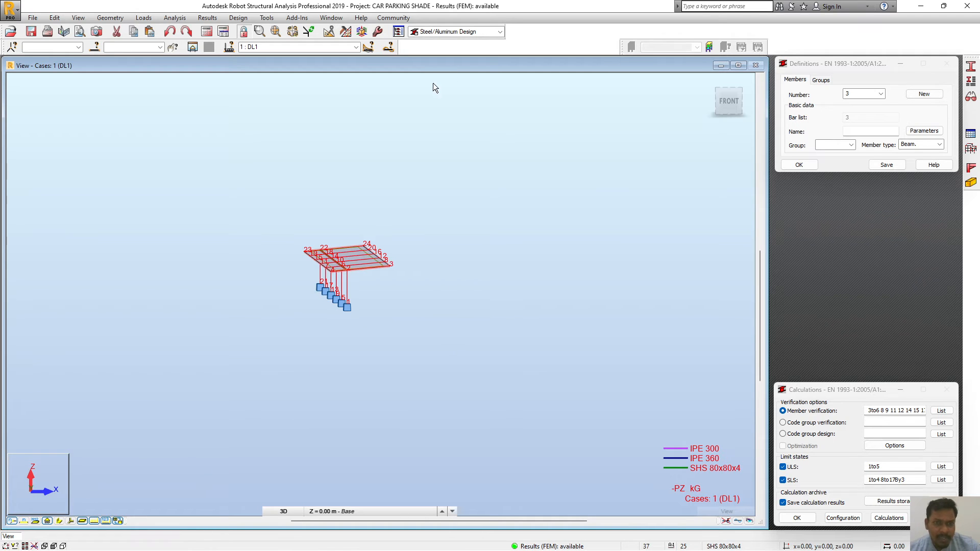
Maximize the model view and set the displayed load case to DL1
double_click(431, 65)
scroll(511, 278, up, 3)
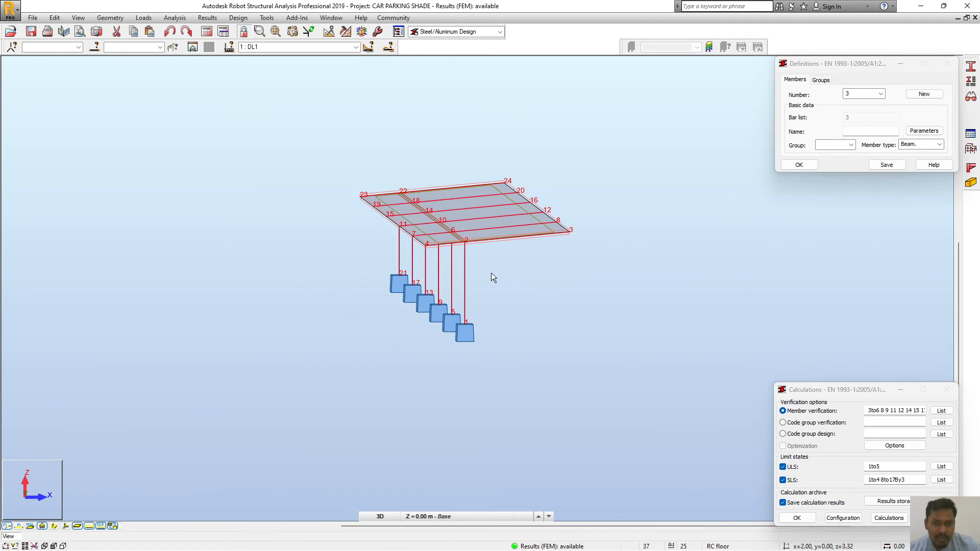
scroll(431, 347, down, 1)
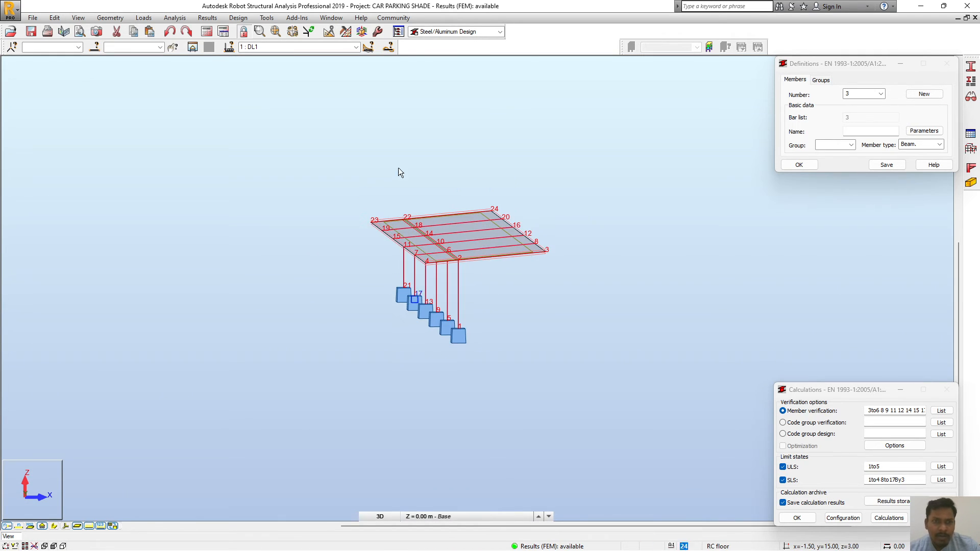
click(355, 47)
click(274, 57)
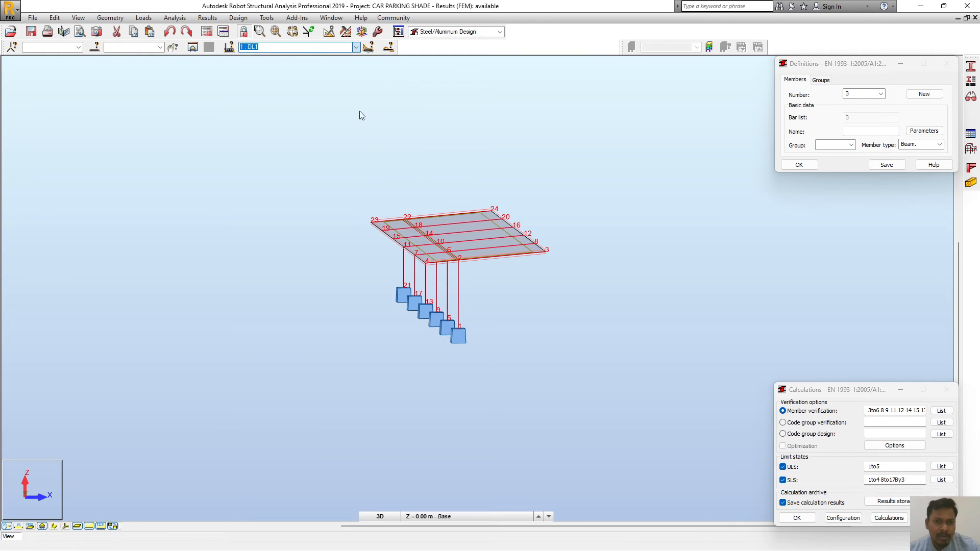
scroll(487, 260, up, 1)
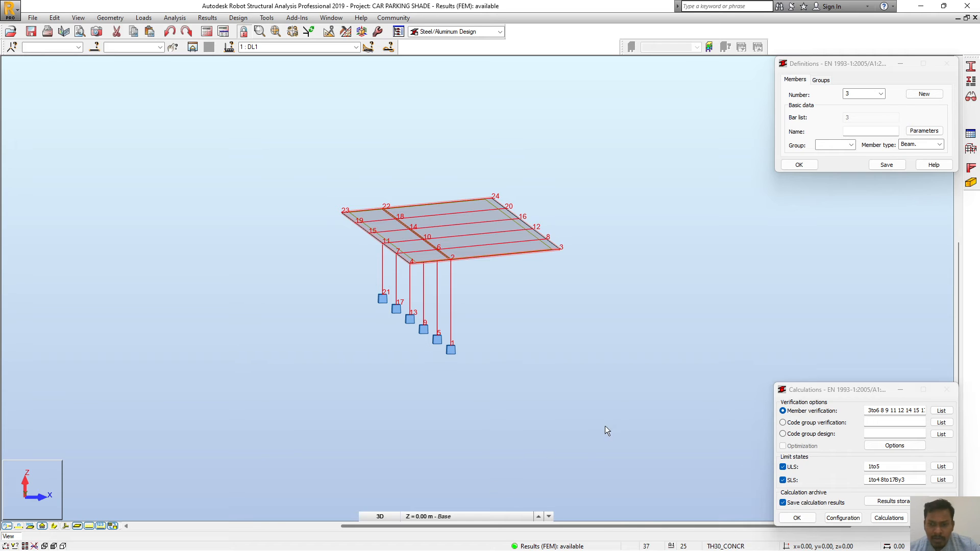
scroll(433, 293, up, 2)
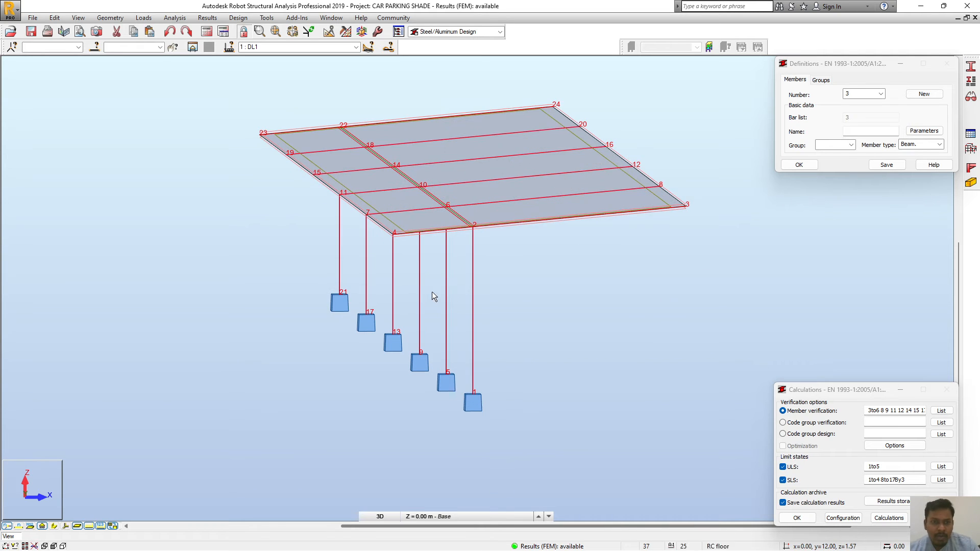
Select all bars with the IPE 360 section by their section attribute
click(967, 153)
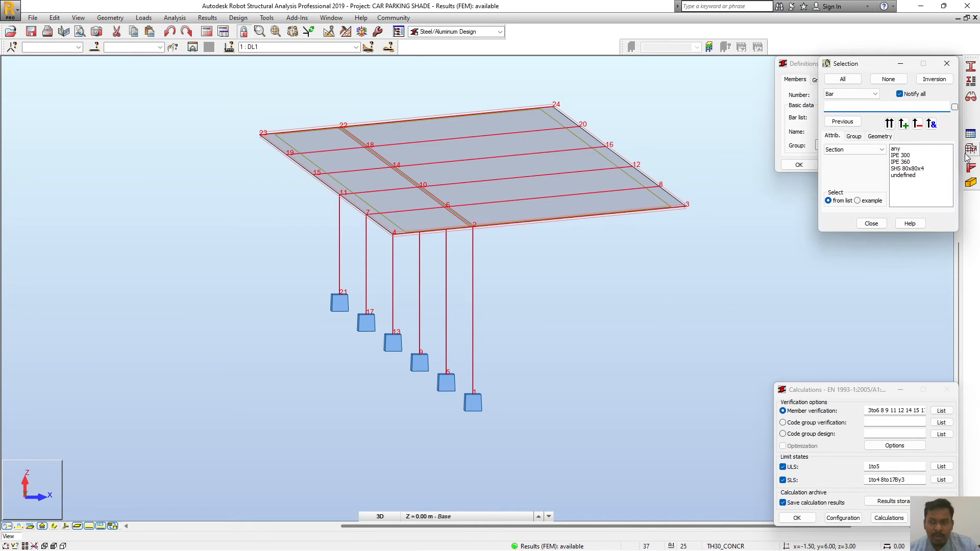
click(901, 162)
click(890, 125)
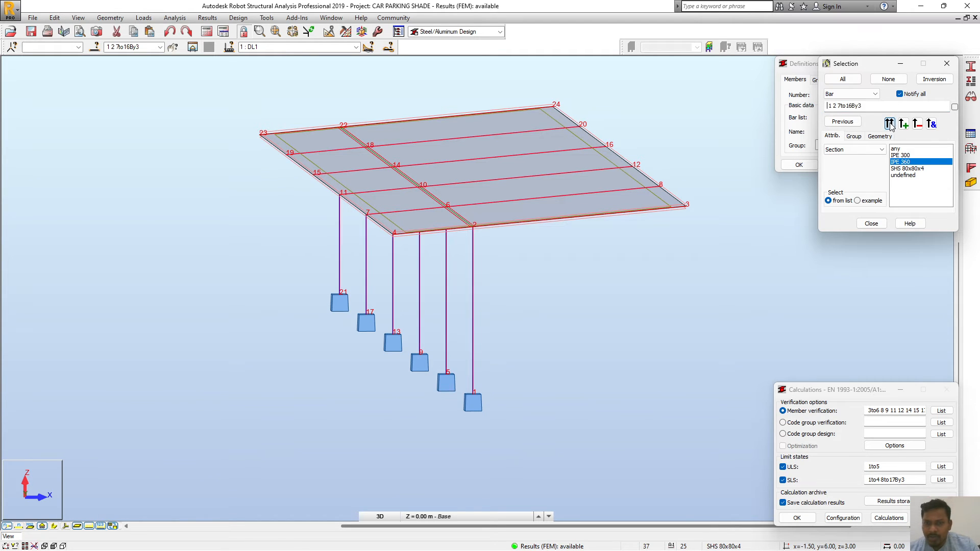
Close the bar selection settings and switch the workspace to the Geometry layout
click(871, 224)
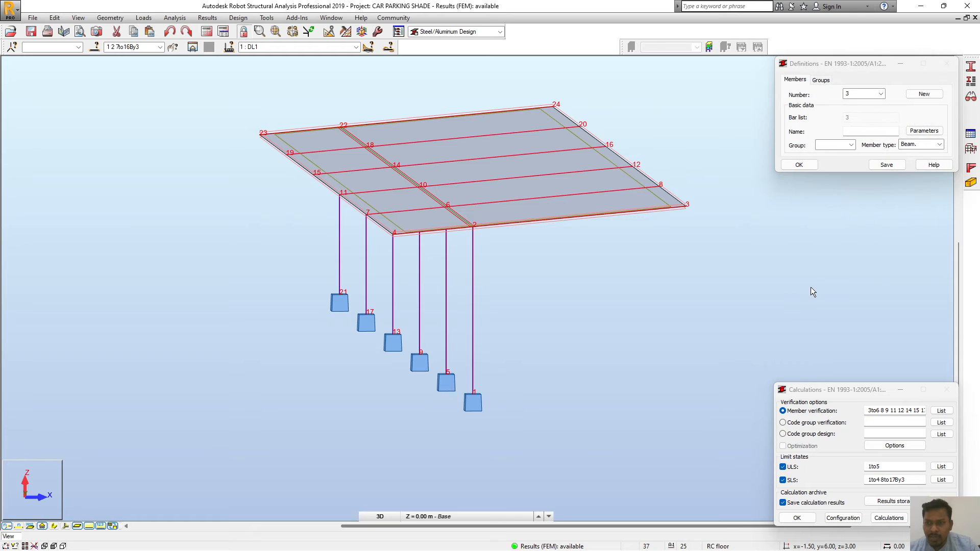
click(501, 34)
click(444, 43)
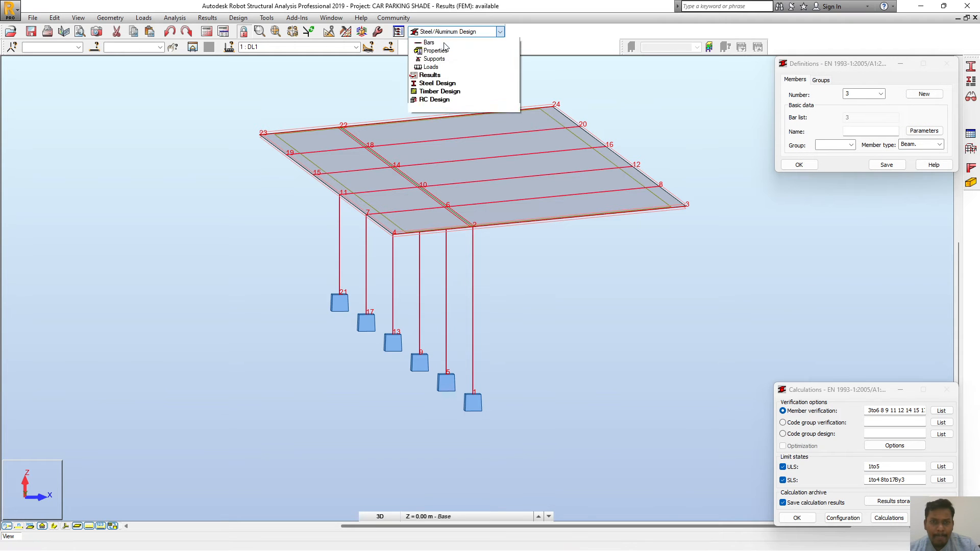
click(436, 52)
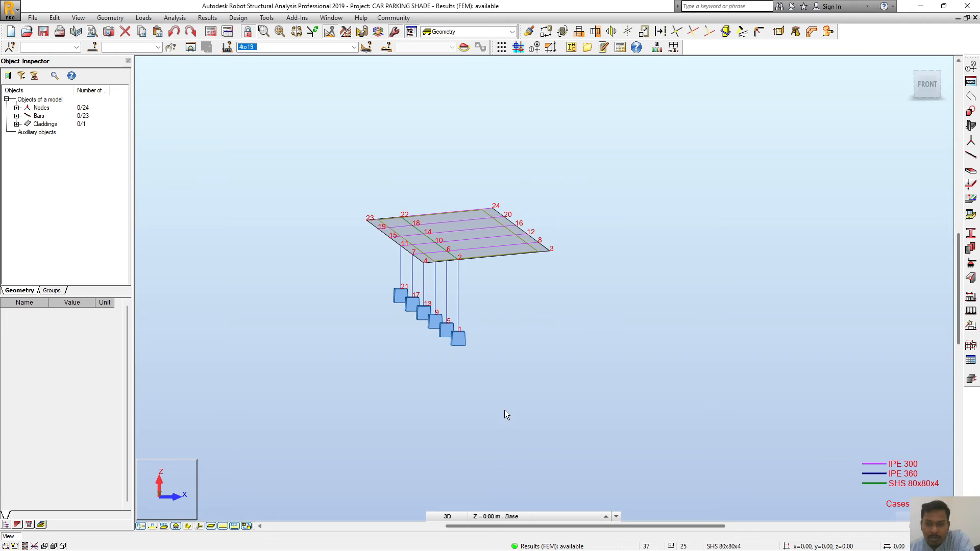
Turn off the interior fill of the roof cladding panel in the 3D model view
click(212, 526)
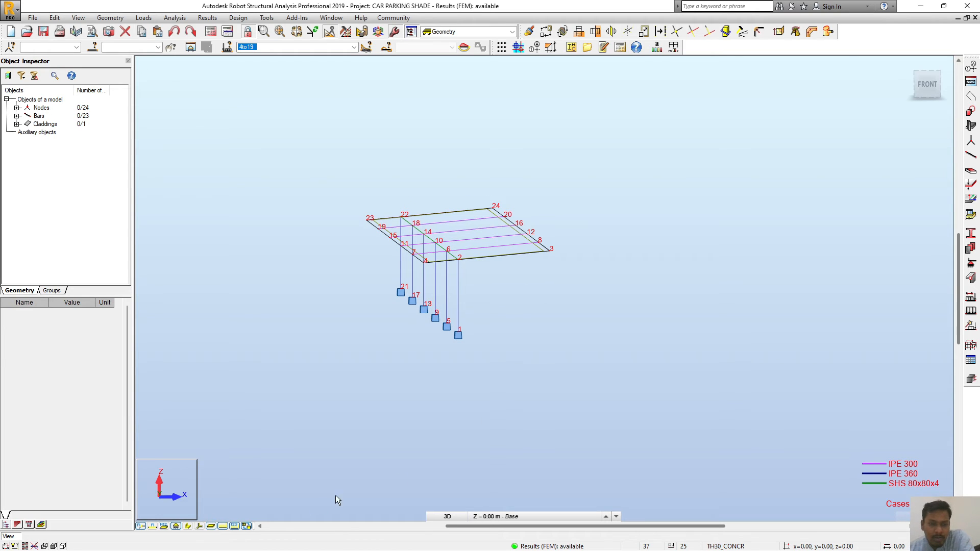
click(223, 526)
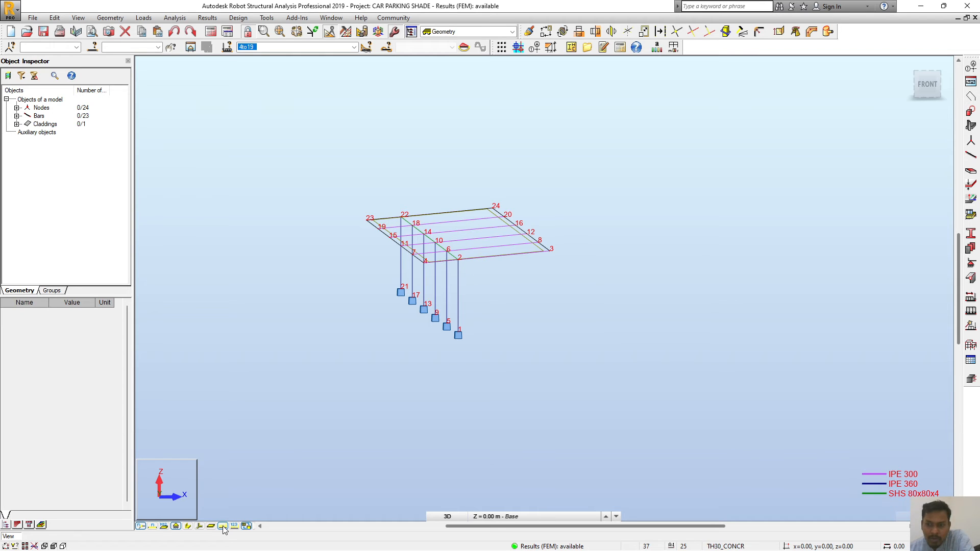
click(210, 526)
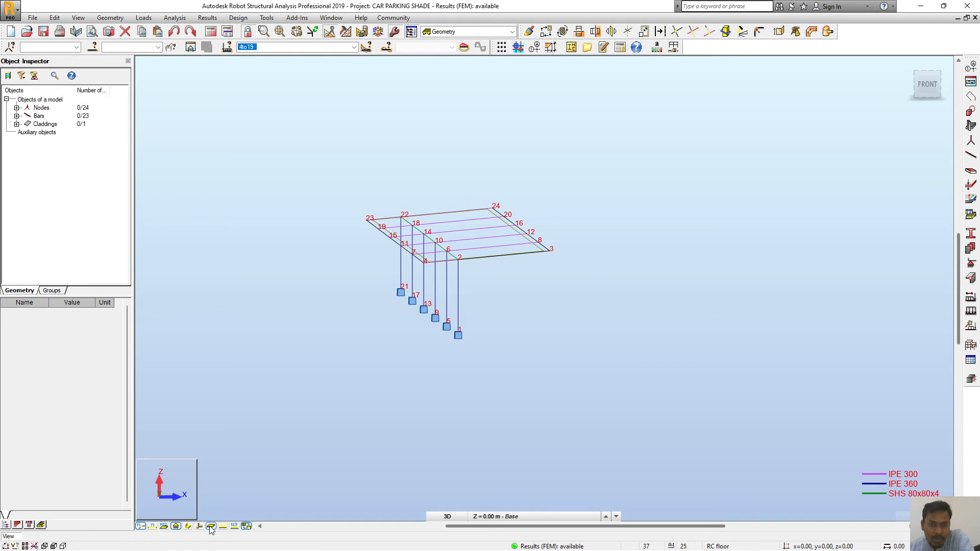
click(211, 527)
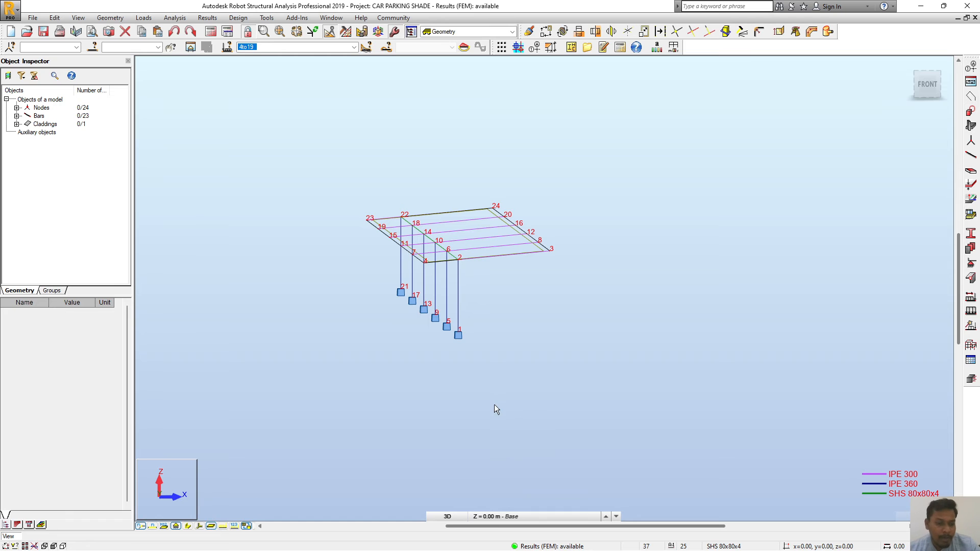
shift+middle_drag(555, 411, 534, 417)
middle_drag(597, 385, 554, 385)
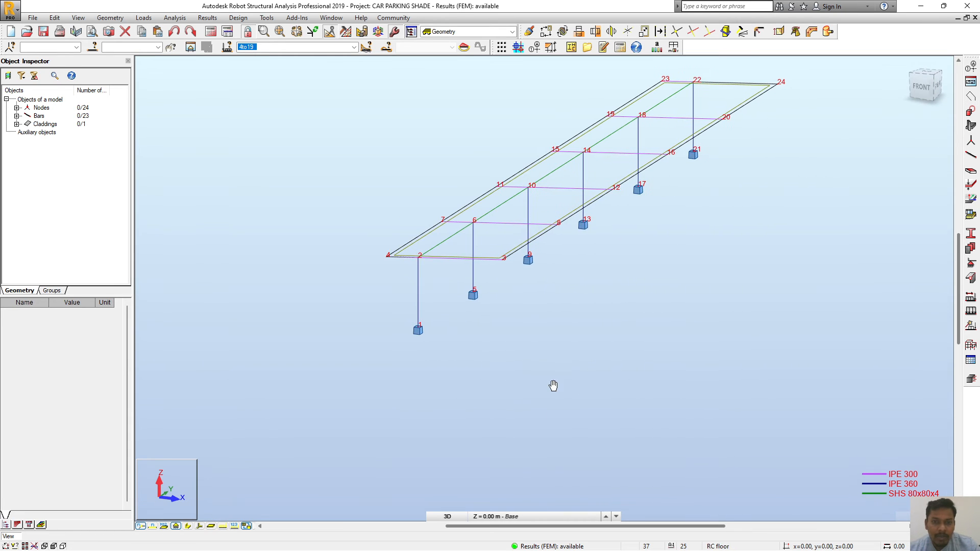
Hide panel contours, contour components and finite elements through the Panels / FE display attributes
right_click(264, 179)
click(237, 287)
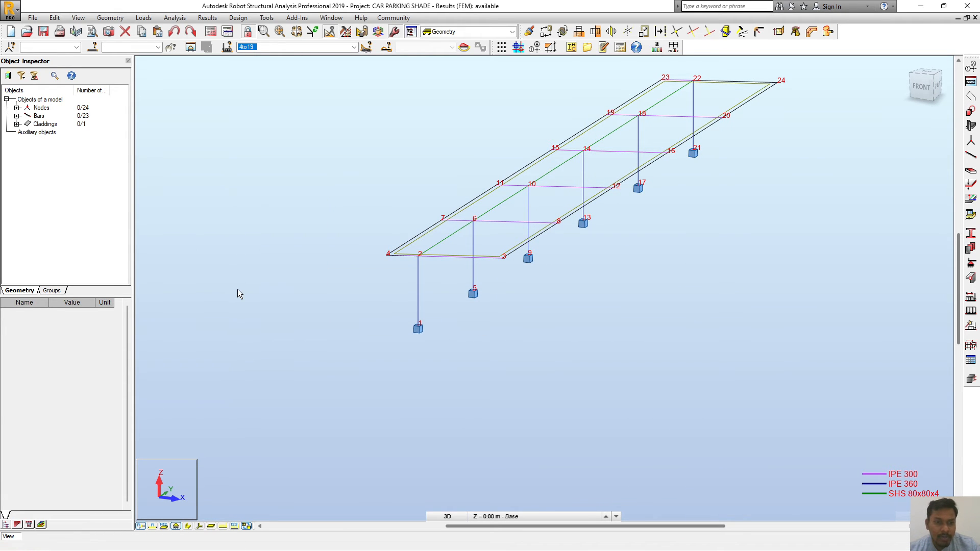
click(125, 159)
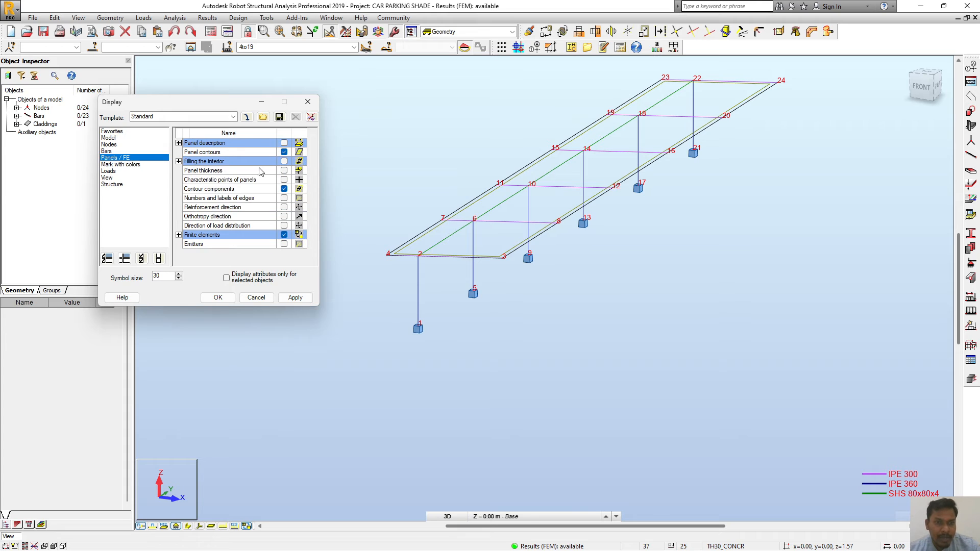
click(284, 234)
click(295, 298)
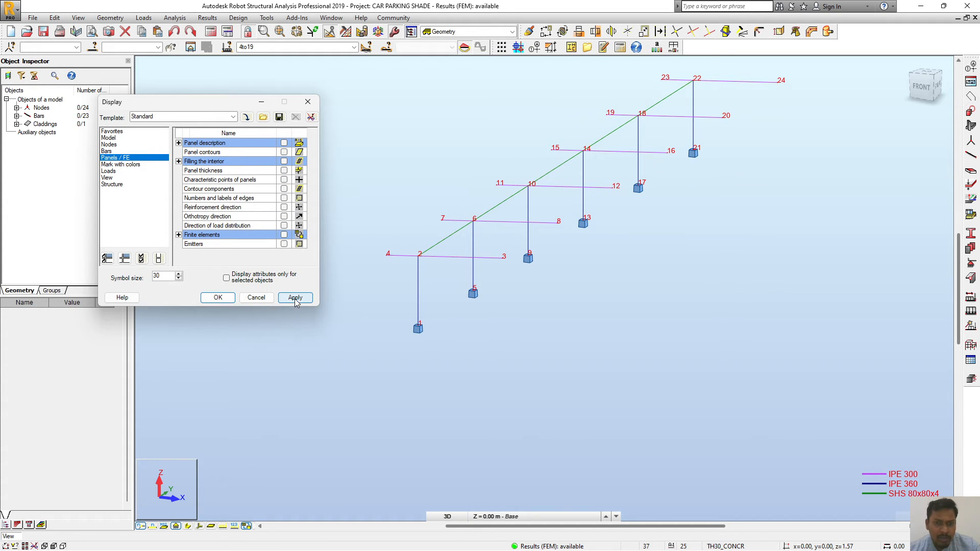
click(218, 297)
scroll(276, 389, down, 2)
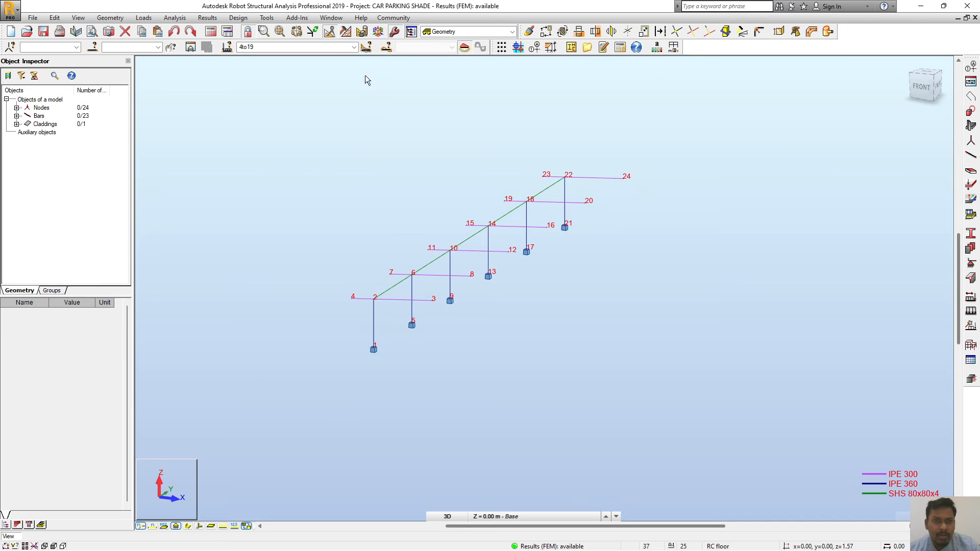
Return the workspace to the Steel/Aluminum Design layout
click(469, 32)
click(449, 106)
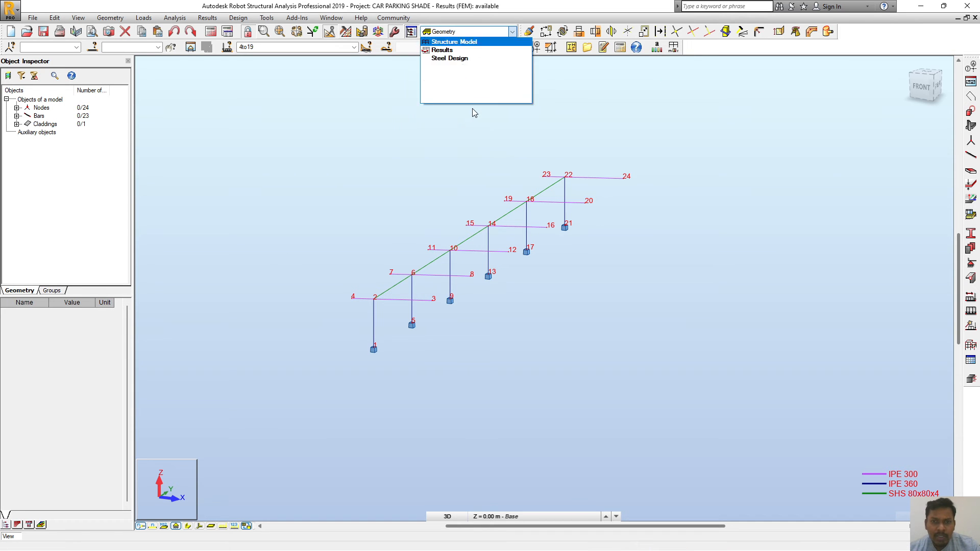
click(472, 66)
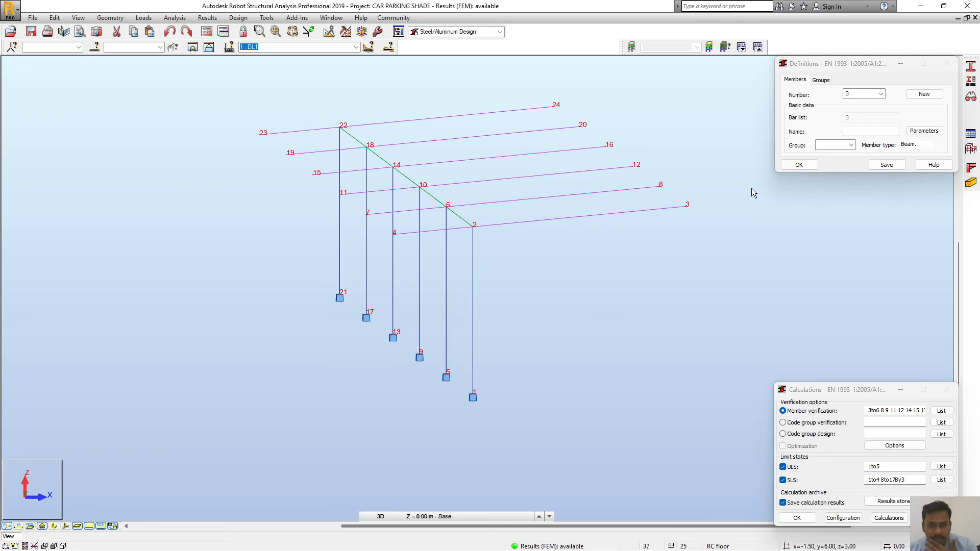
Select the six vertical columns and define a new member type named "Column." based on the Column type
drag(323, 263, 266, 256)
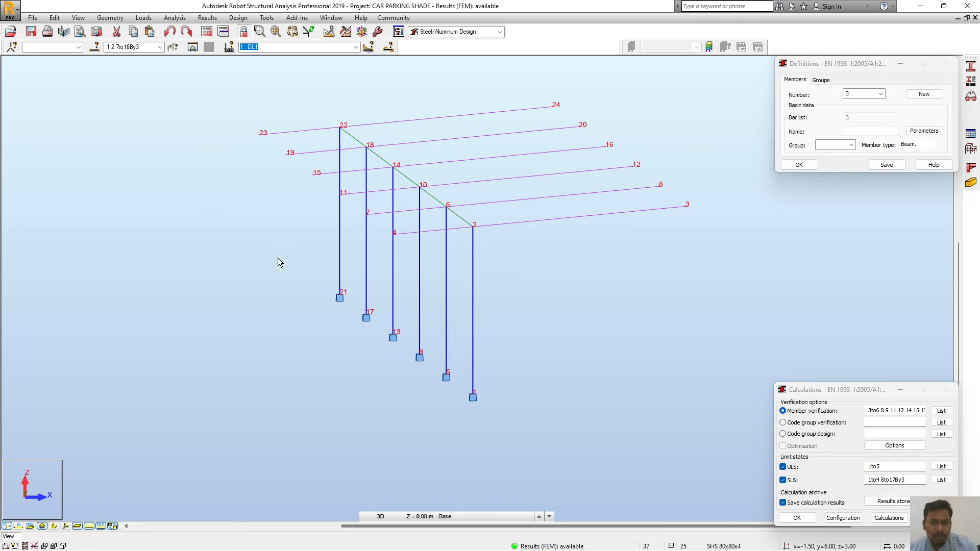
click(971, 81)
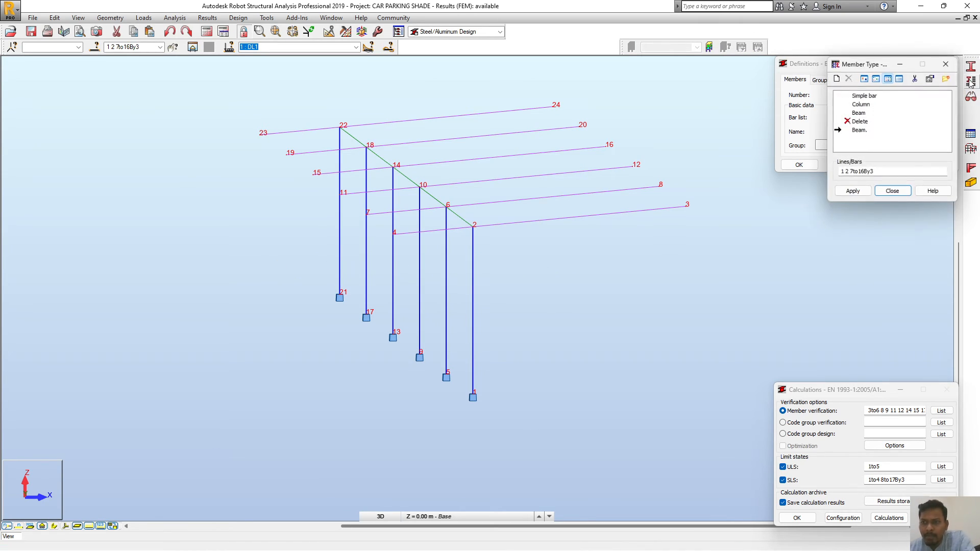
double_click(861, 105)
click(835, 98)
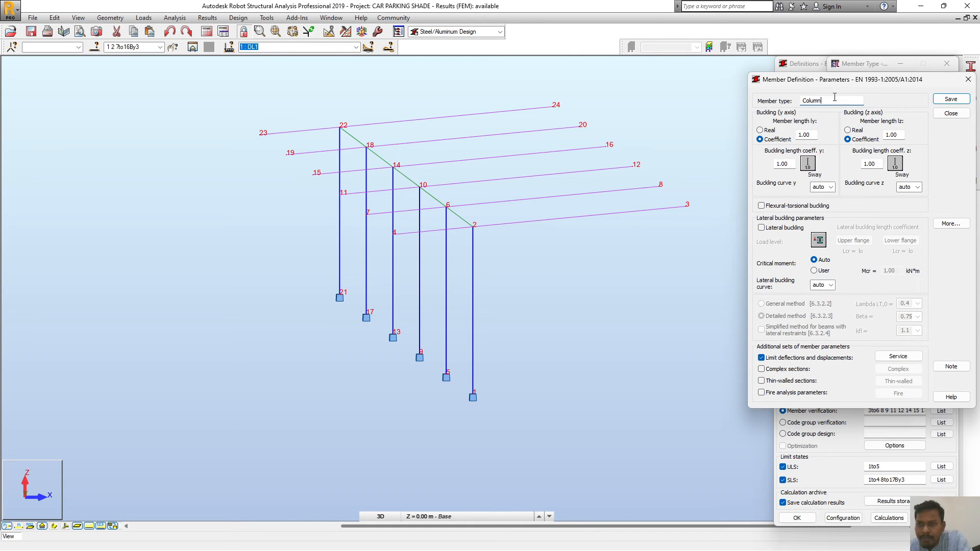
text(.)
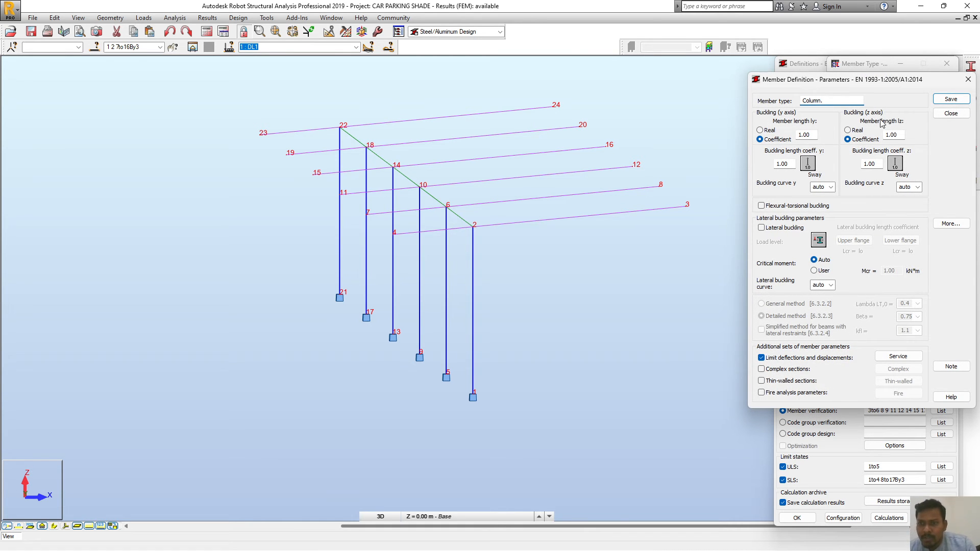
Set the "Column." type's buckling to internal bracings, with manual coordinates and points at adjoining elements in the y and z directions
click(814, 165)
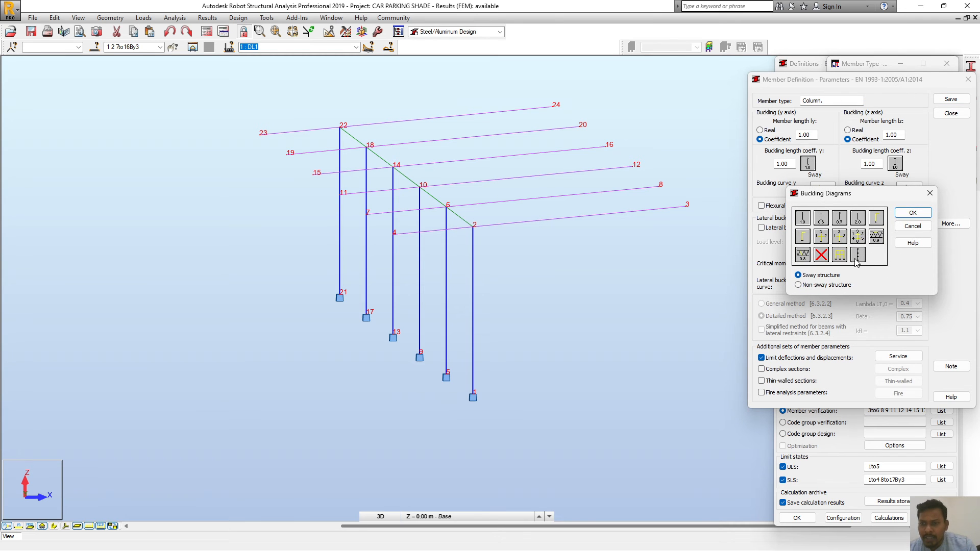
click(857, 258)
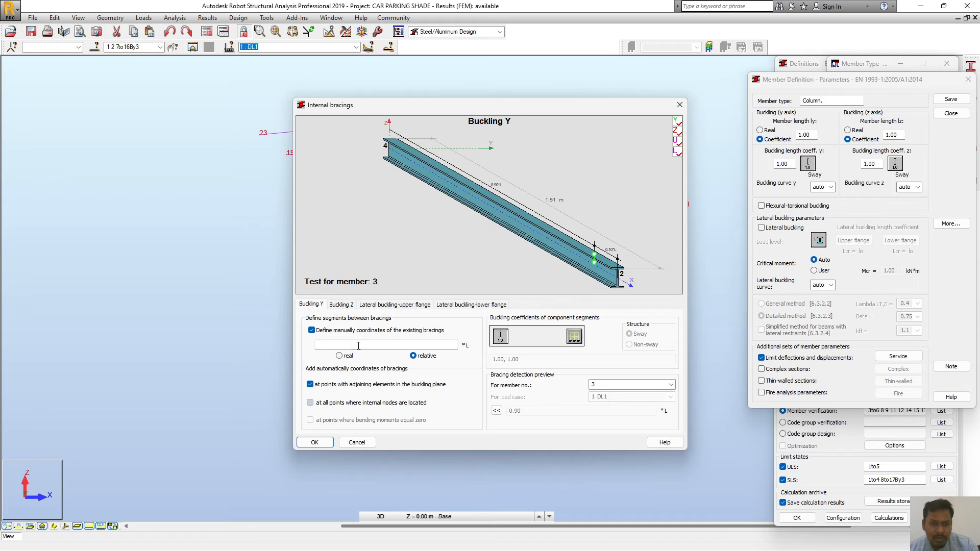
click(341, 304)
click(311, 330)
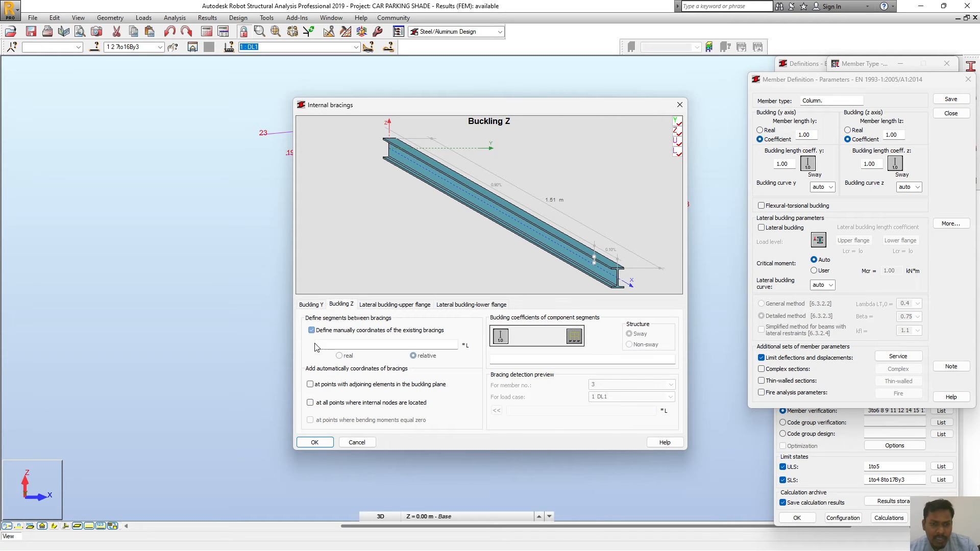
click(310, 385)
click(310, 403)
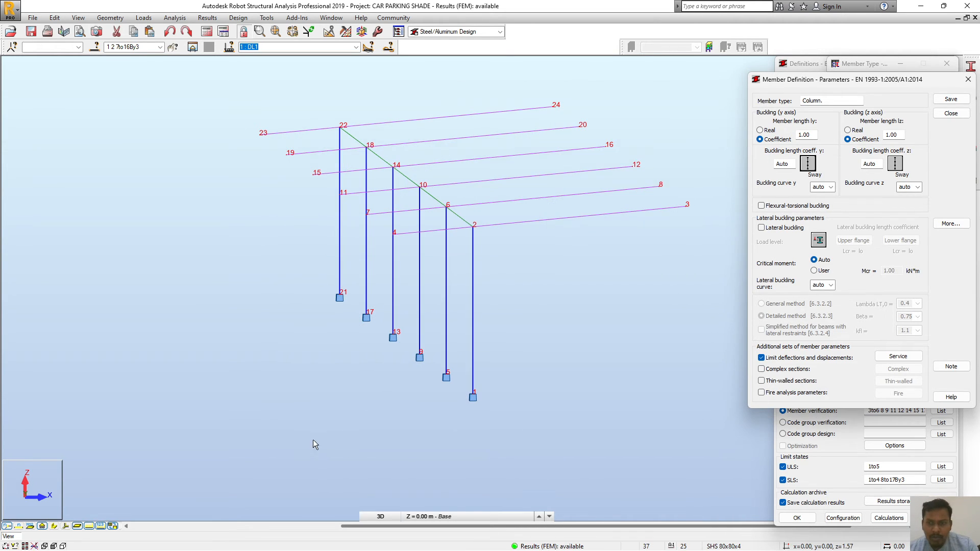
click(314, 442)
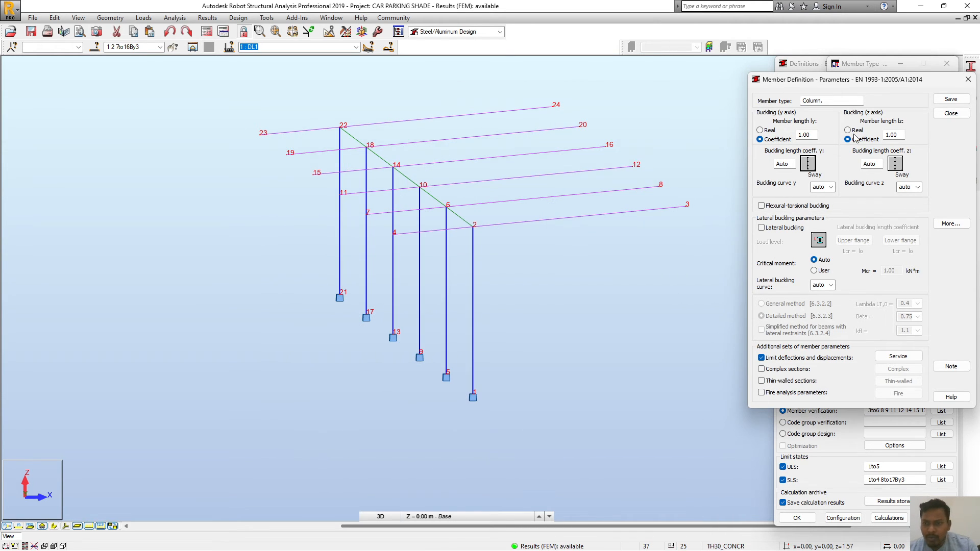
Enable flexural-torsional and lateral buckling for "Column." and accept node displacement limits of L/150 in X and Y
click(762, 228)
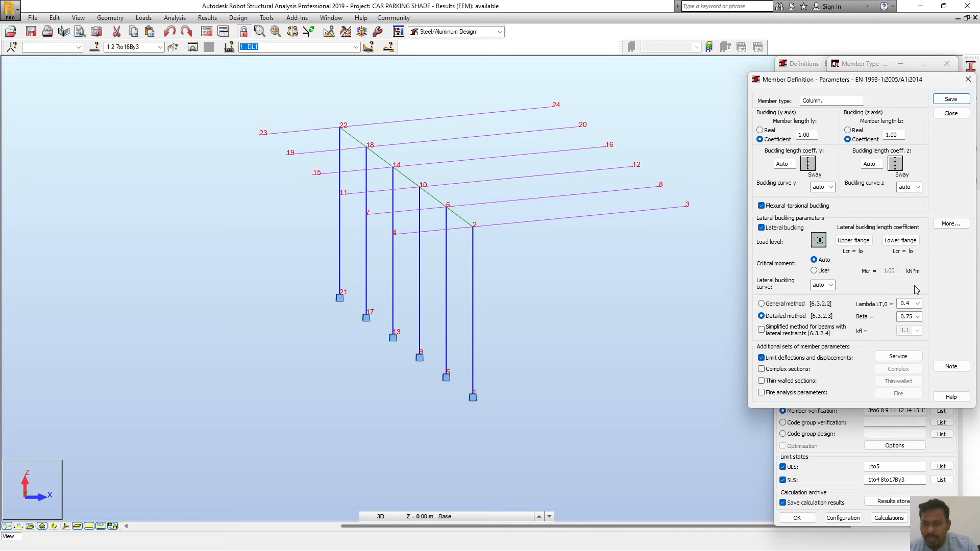
click(898, 357)
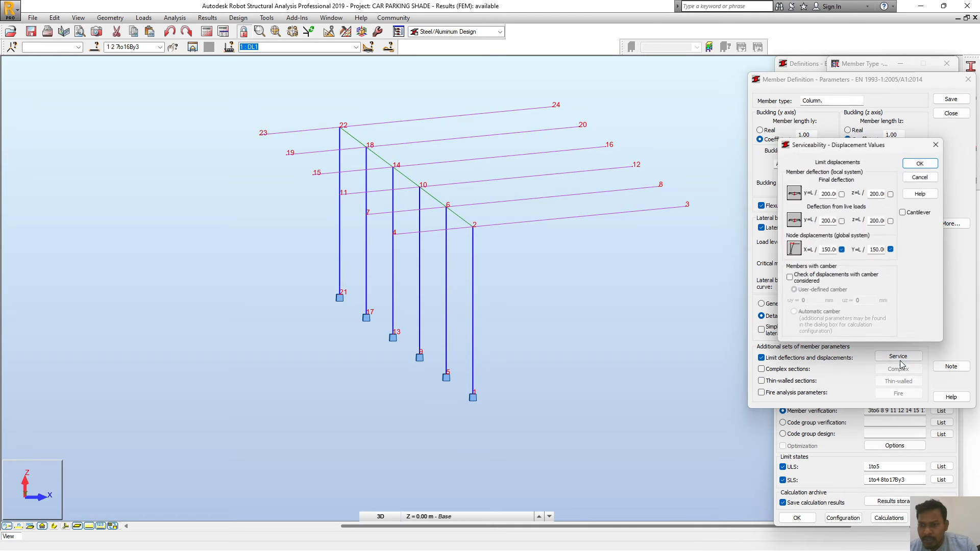
click(924, 161)
Save the "Column." member type over the existing label and apply it to the selected columns
click(952, 100)
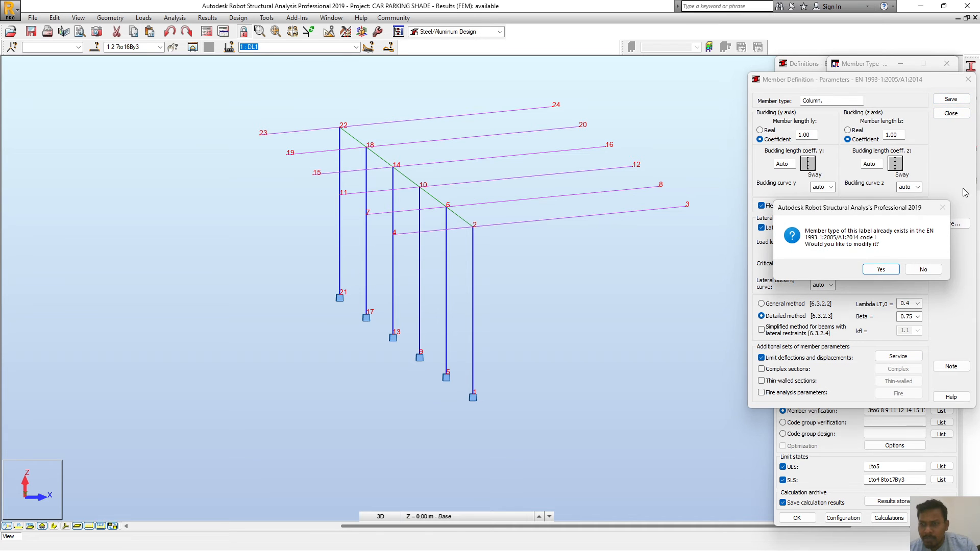
click(882, 269)
click(951, 113)
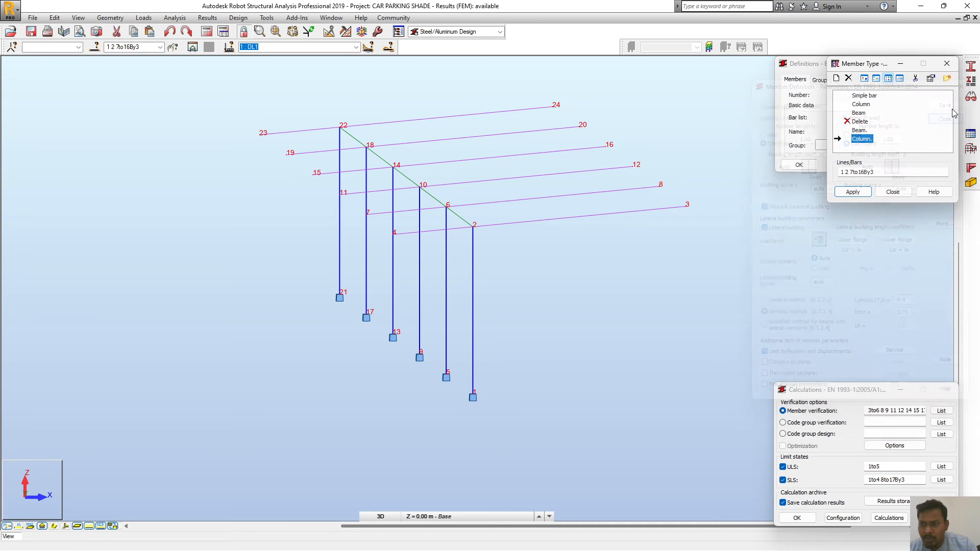
click(853, 194)
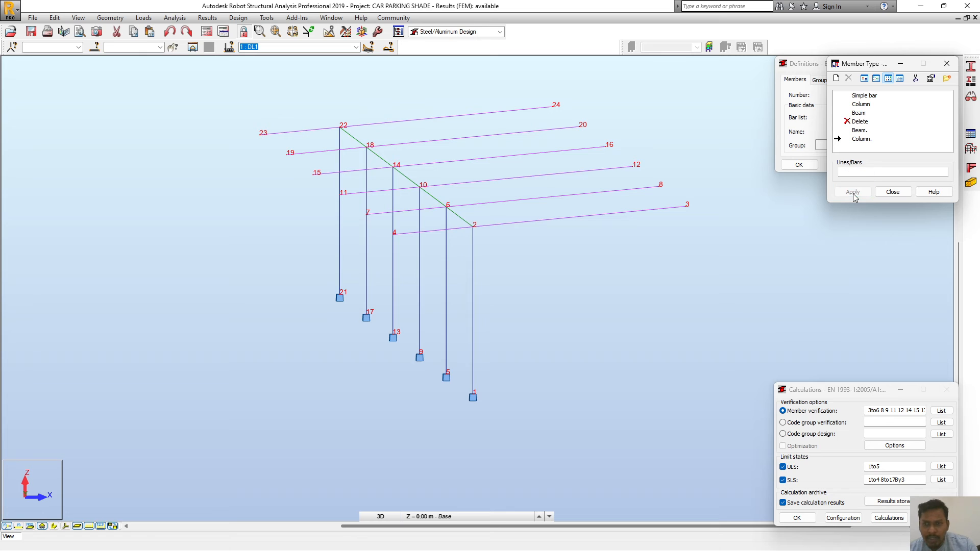
click(893, 192)
Select all roof beams and the longitudinal members, and enable flexural-torsional buckling in the "Beam." member type
scroll(321, 298, down, 2)
drag(220, 123, 656, 262)
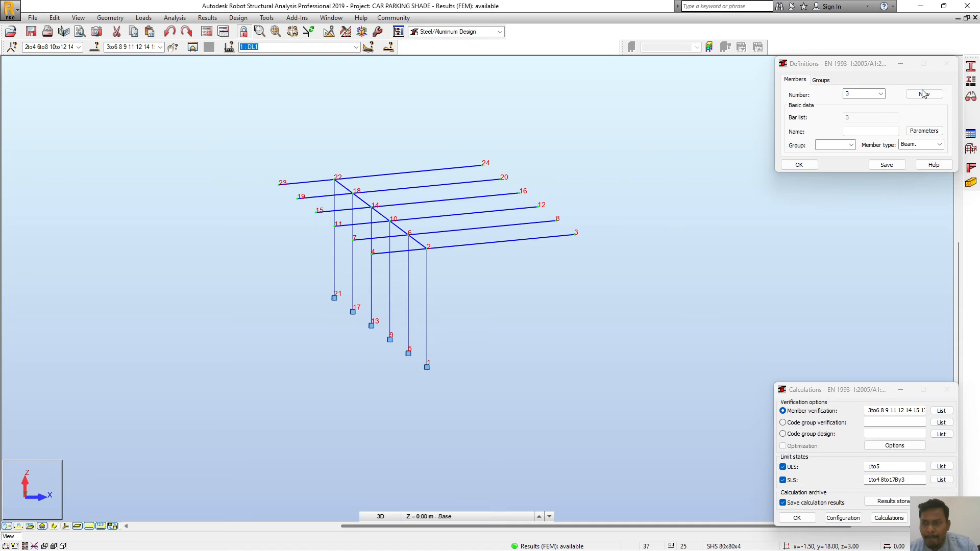
click(971, 81)
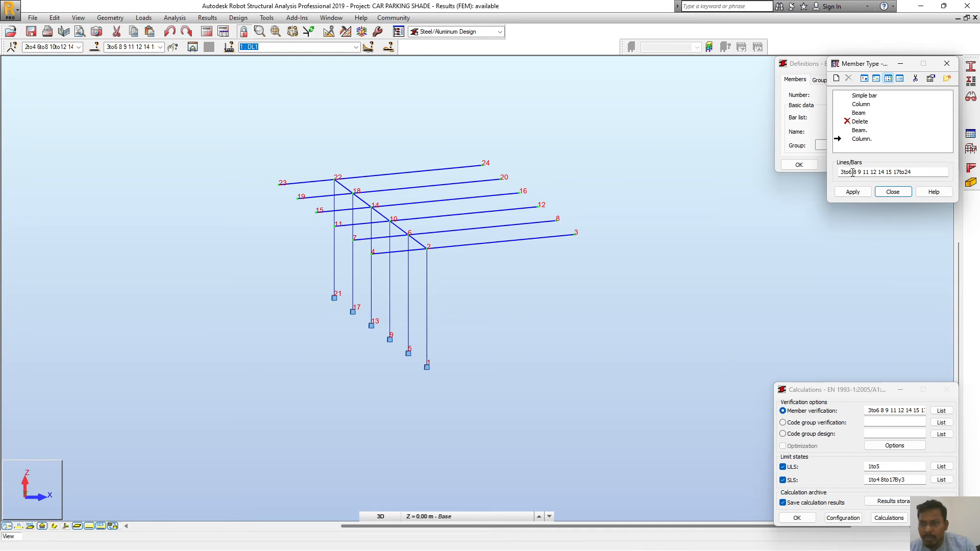
double_click(859, 130)
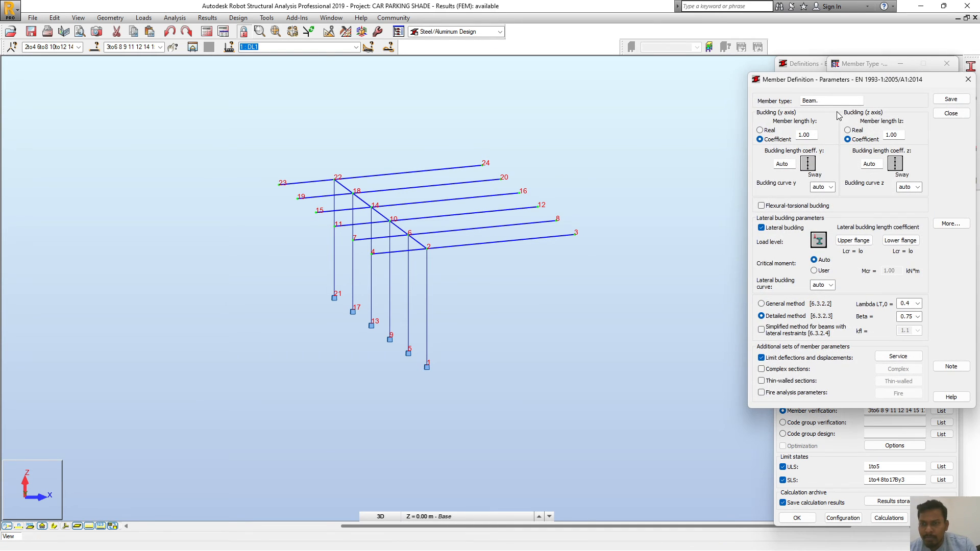
click(843, 100)
click(762, 206)
Set the "Beam." type's final deflection limits to L/150 in both y and z
click(906, 357)
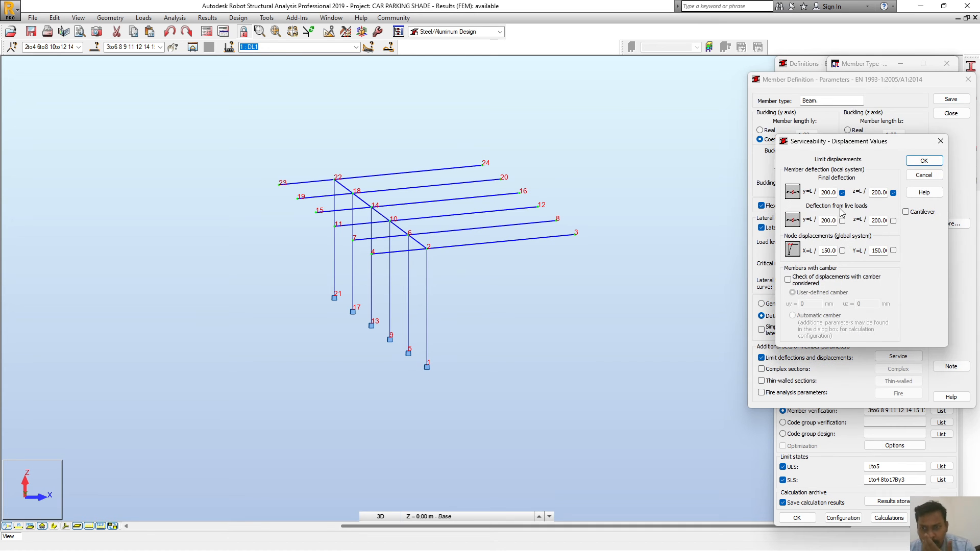
text(150)
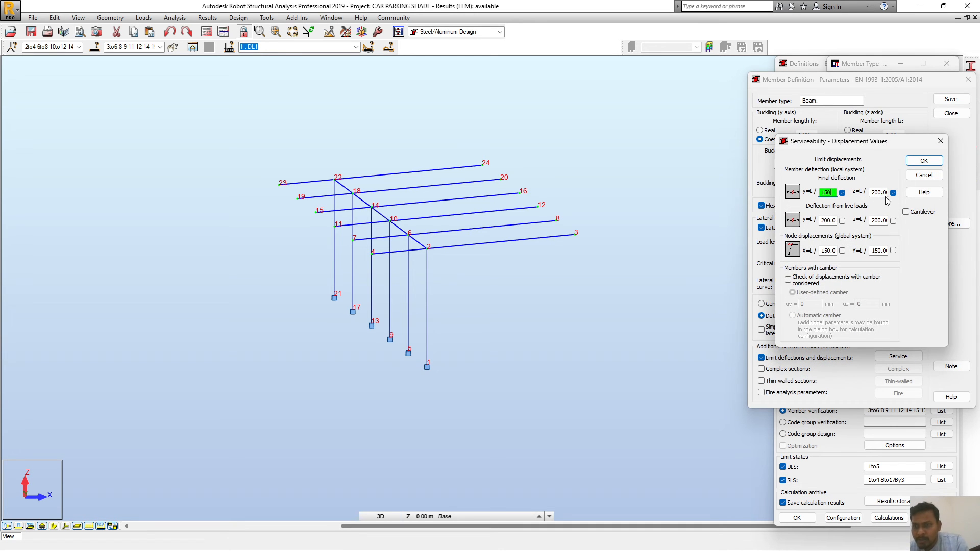
double_click(874, 196)
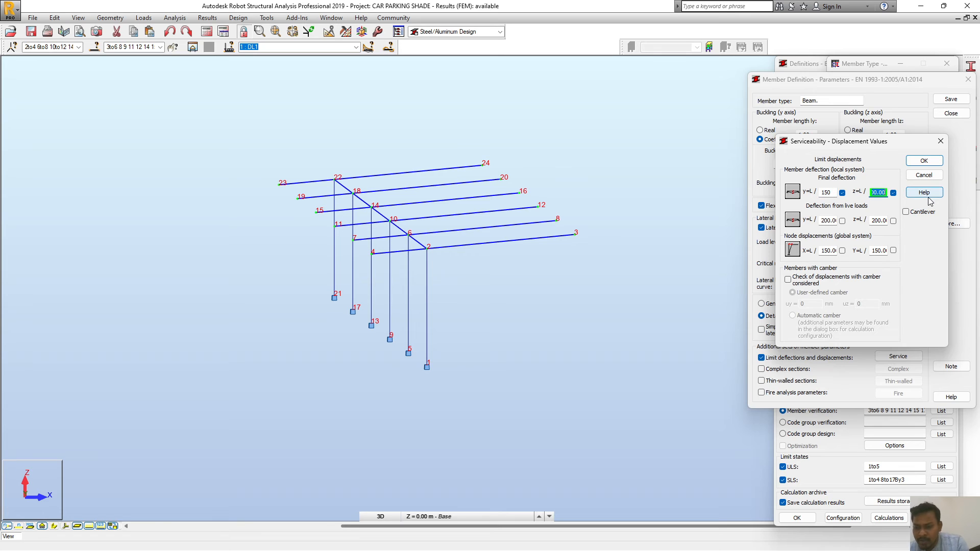
text(150)
click(925, 162)
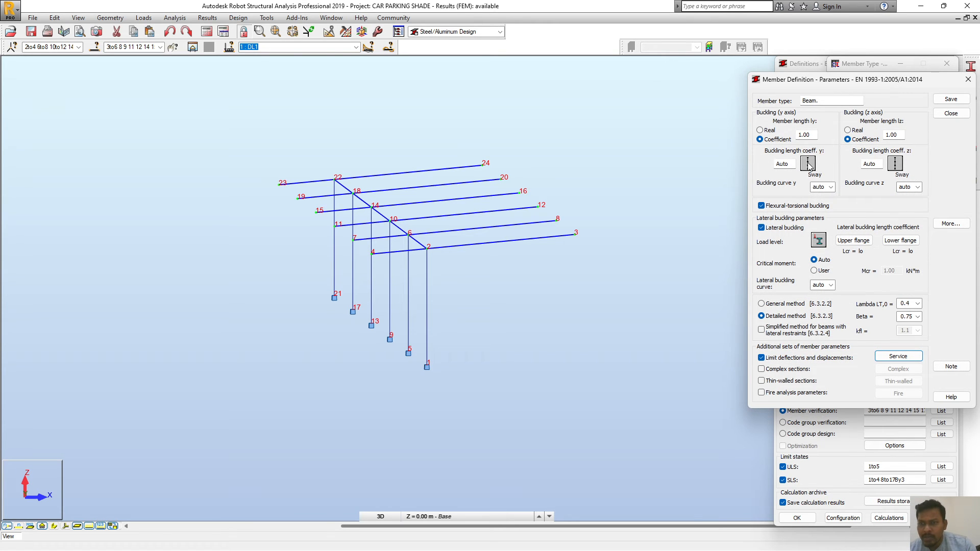
Save the "Beam." member type and apply it to the selected roof beams and longitudinal members
click(952, 99)
click(881, 269)
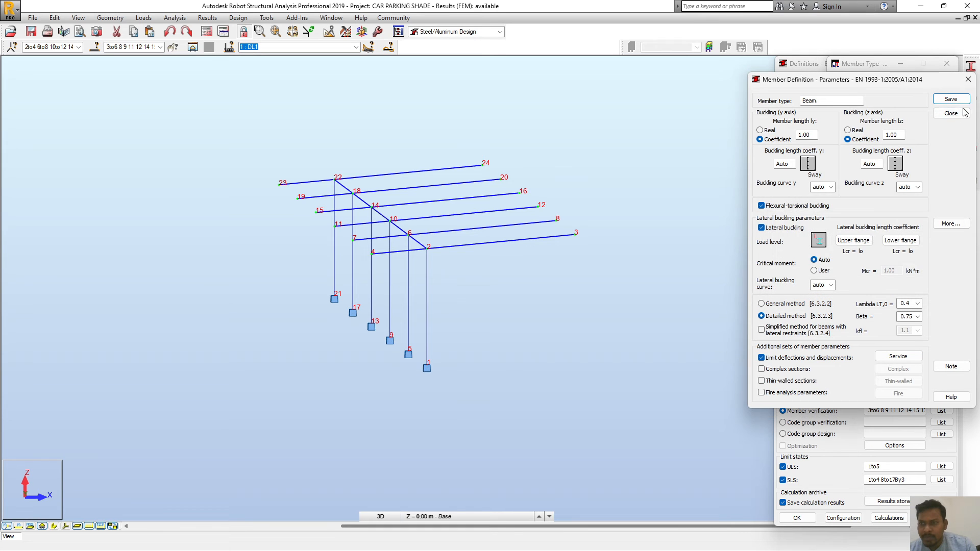
click(951, 113)
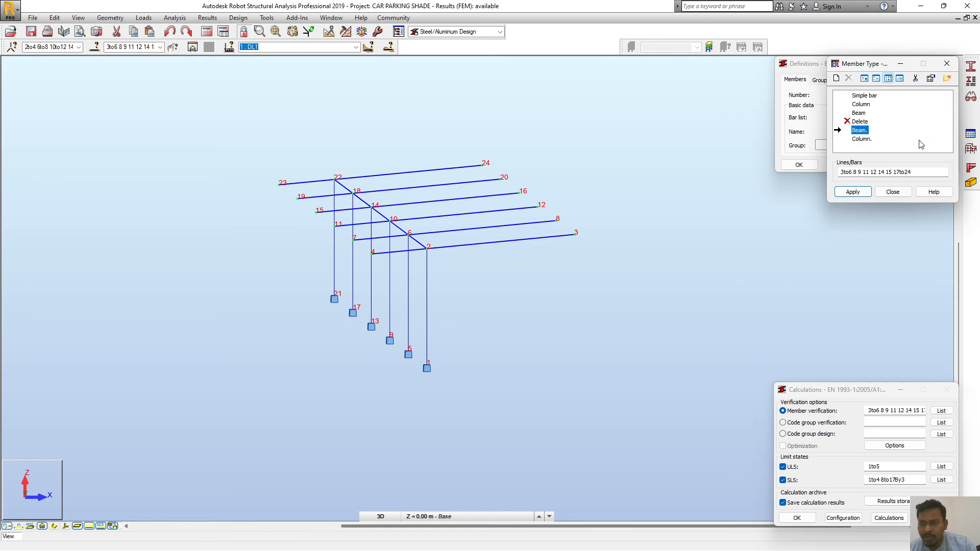
click(851, 192)
click(892, 193)
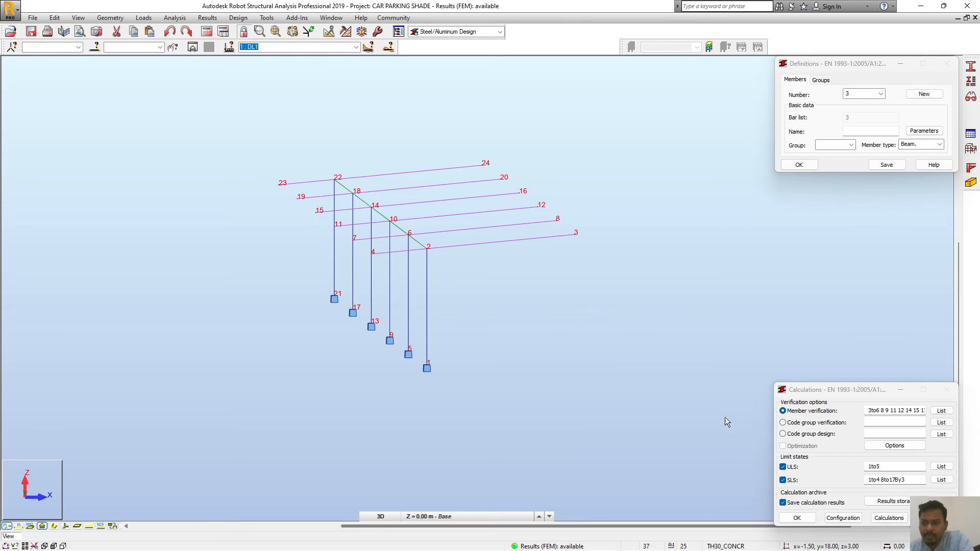
Set the member verification list to all members, 1to23
click(867, 391)
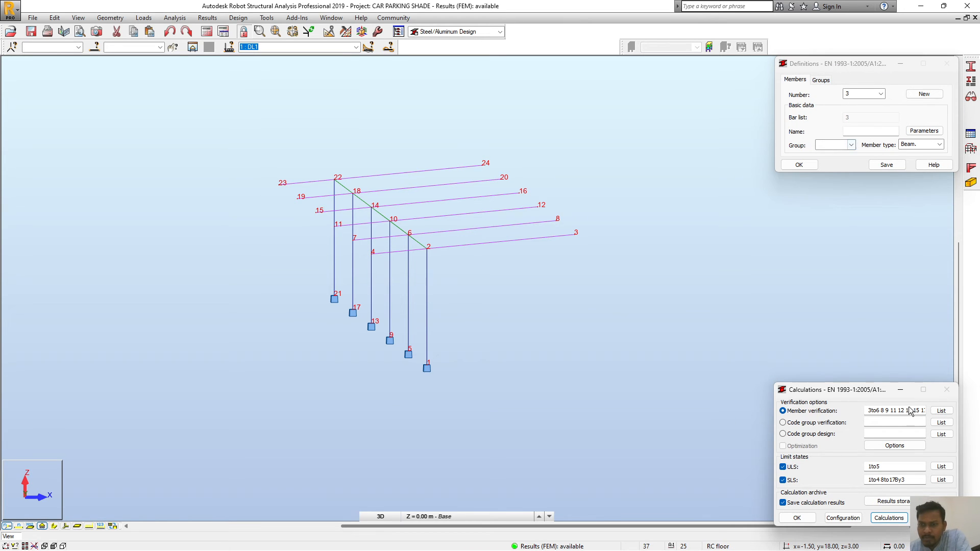
click(942, 411)
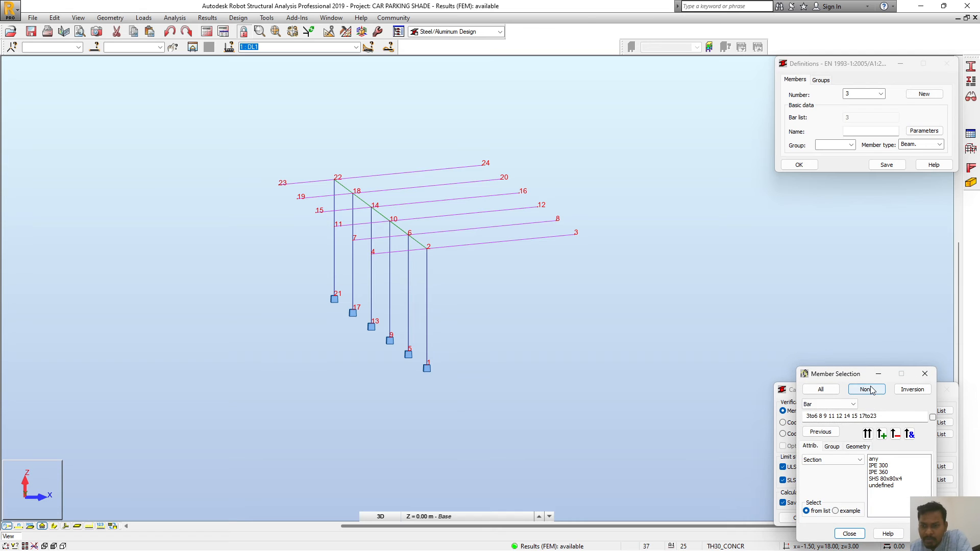
click(820, 389)
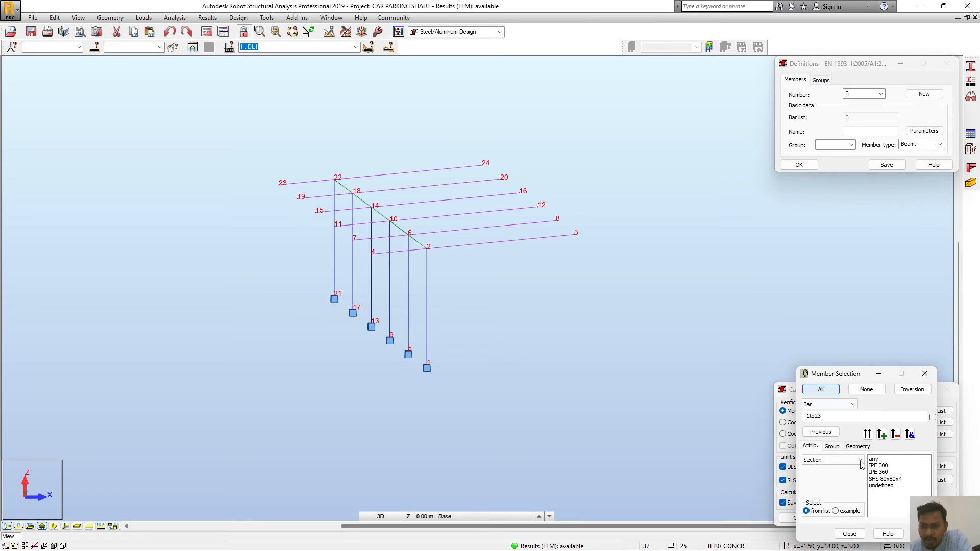
click(849, 534)
Replace the ULS limit state's load case list with only combination 5 : ULS
click(942, 467)
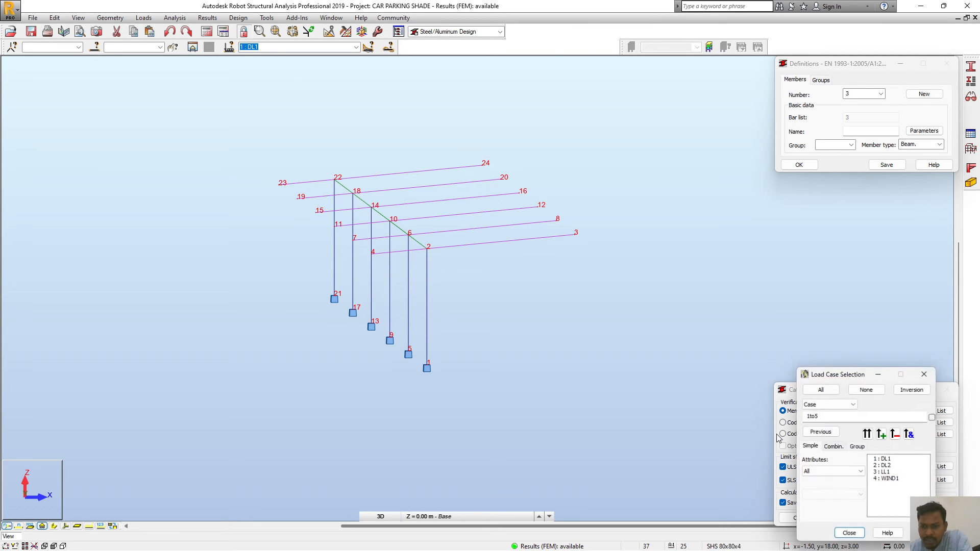
click(835, 449)
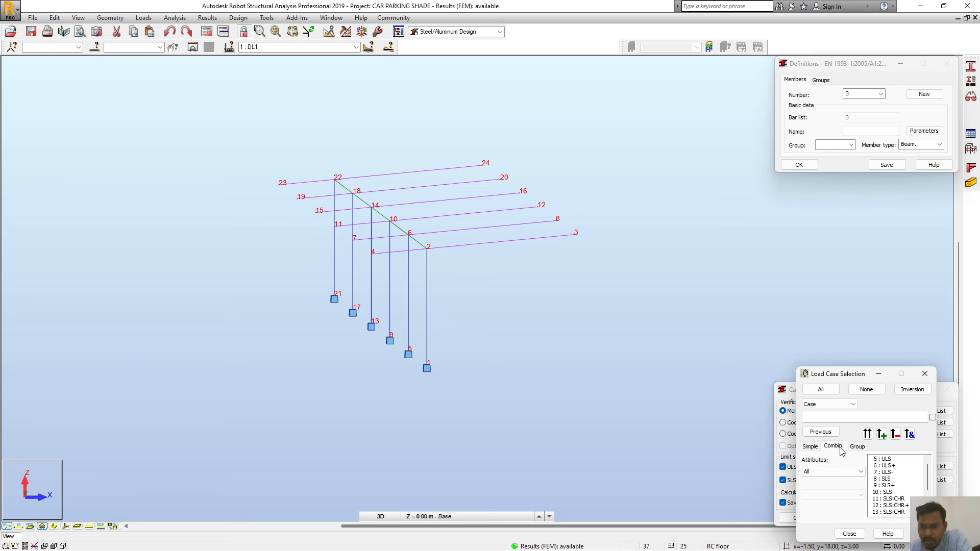
click(886, 460)
click(867, 433)
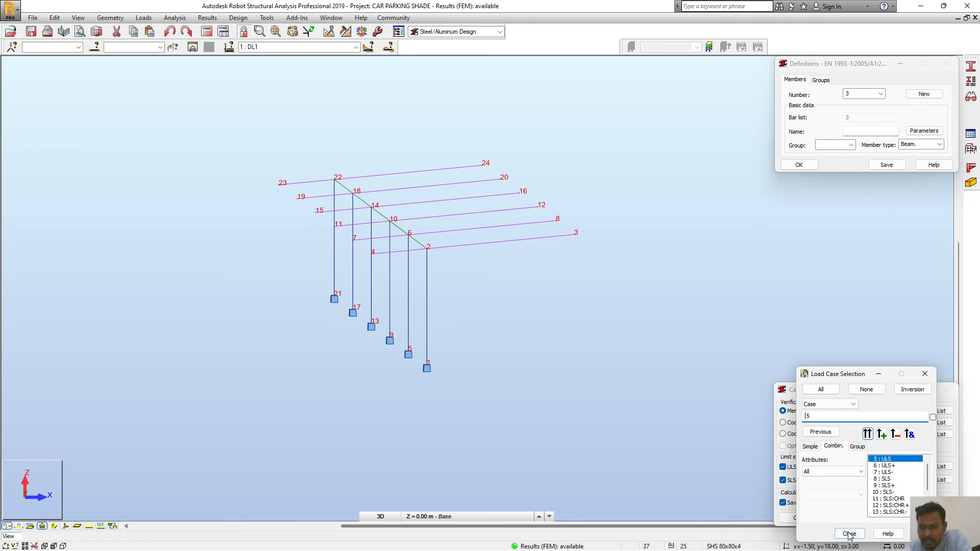
click(850, 534)
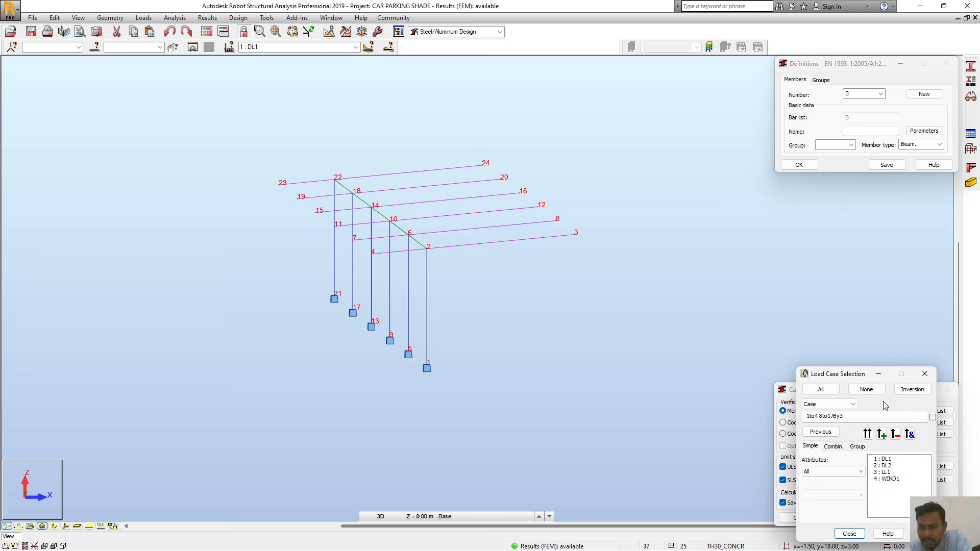
Replace the SLS limit state's load case list with only combination 8 : SLS
click(865, 390)
click(833, 446)
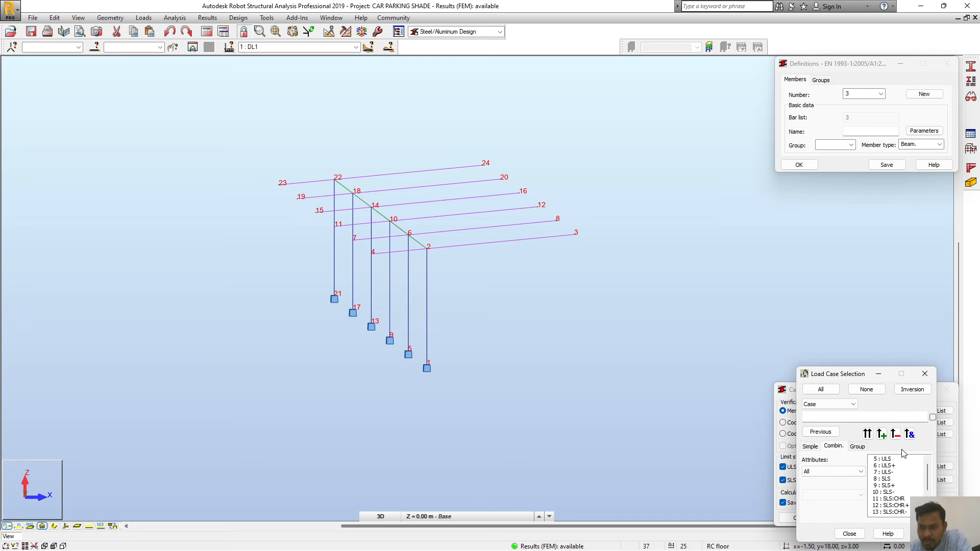
click(887, 480)
click(867, 434)
click(849, 534)
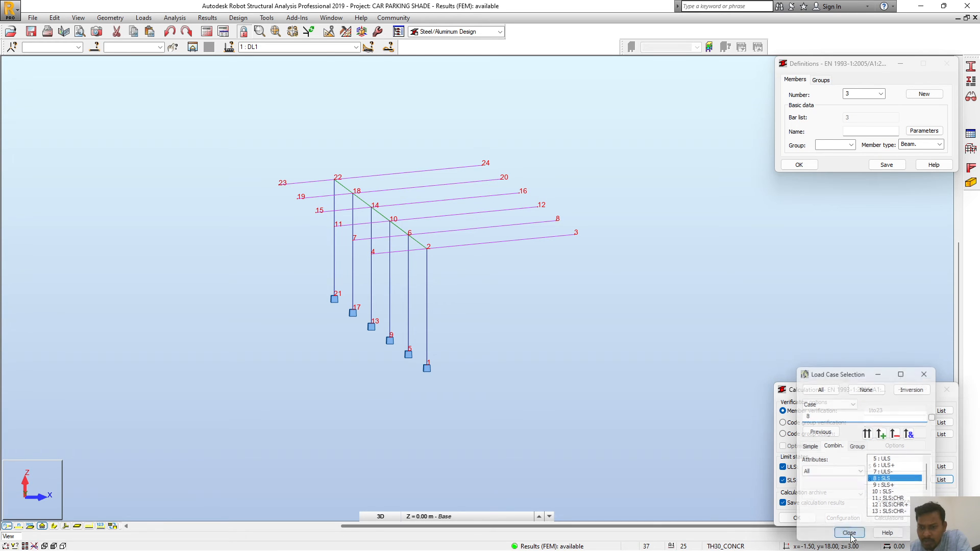
Recalculate the structure, run the steel member verification and show its results table full screen
click(221, 32)
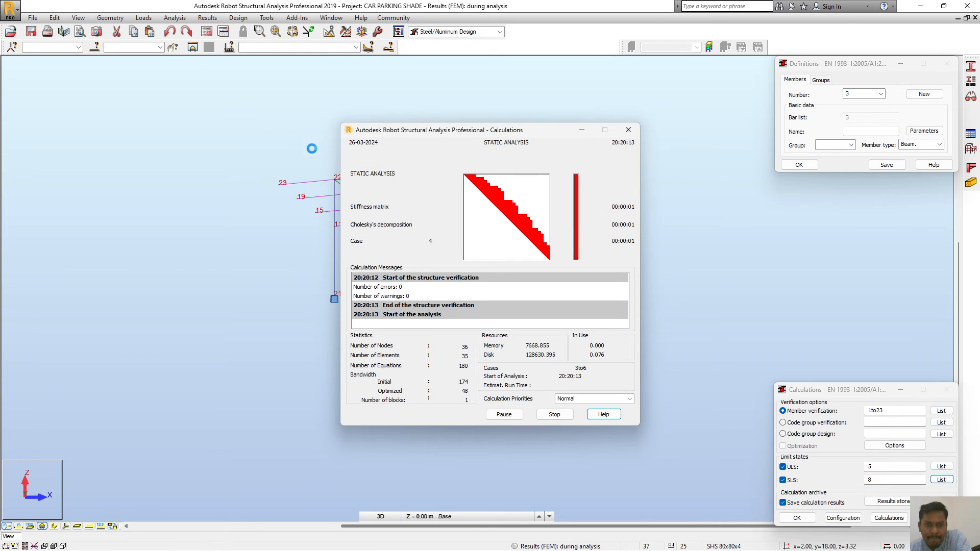
click(889, 518)
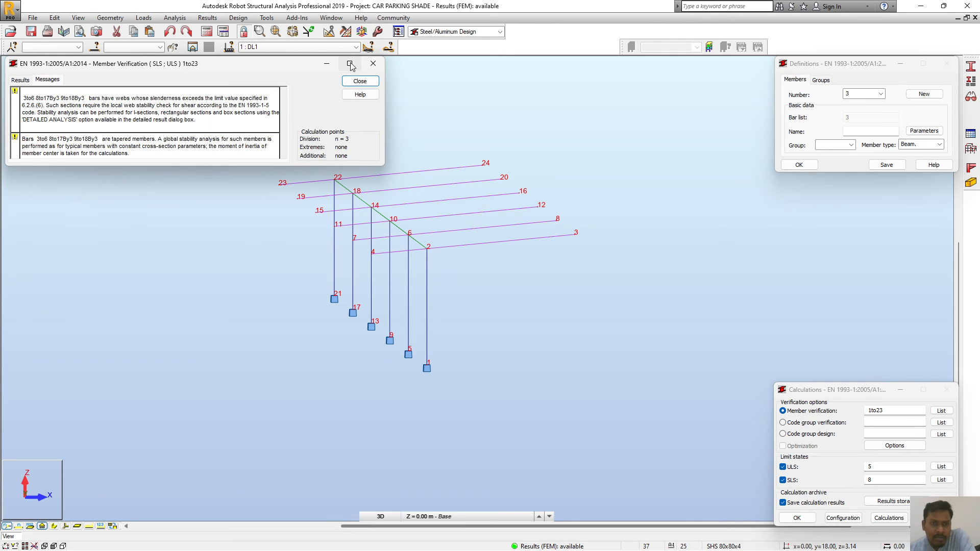
click(350, 64)
click(14, 21)
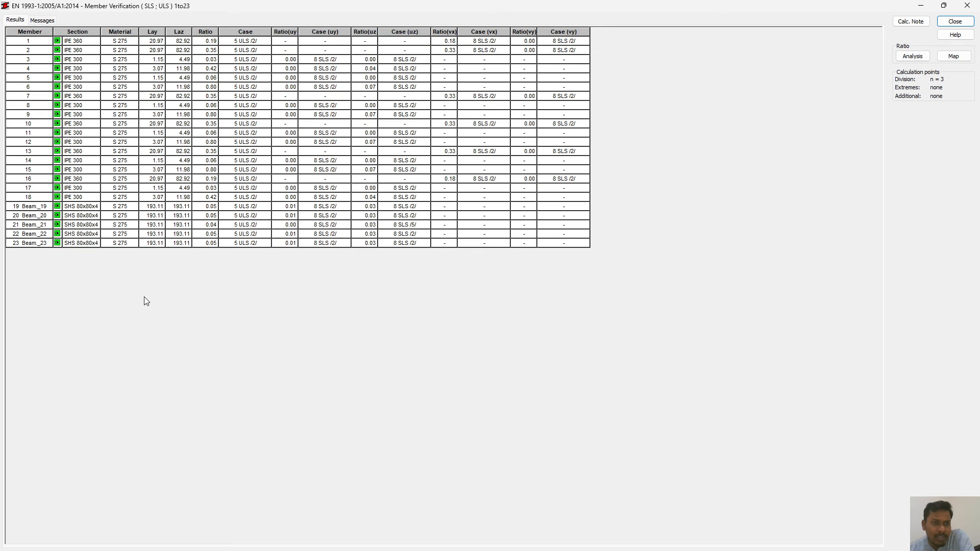
Sort the verification results by descending ratio, examine the ratios of all members, and close the results without archiving them
click(213, 32)
click(213, 33)
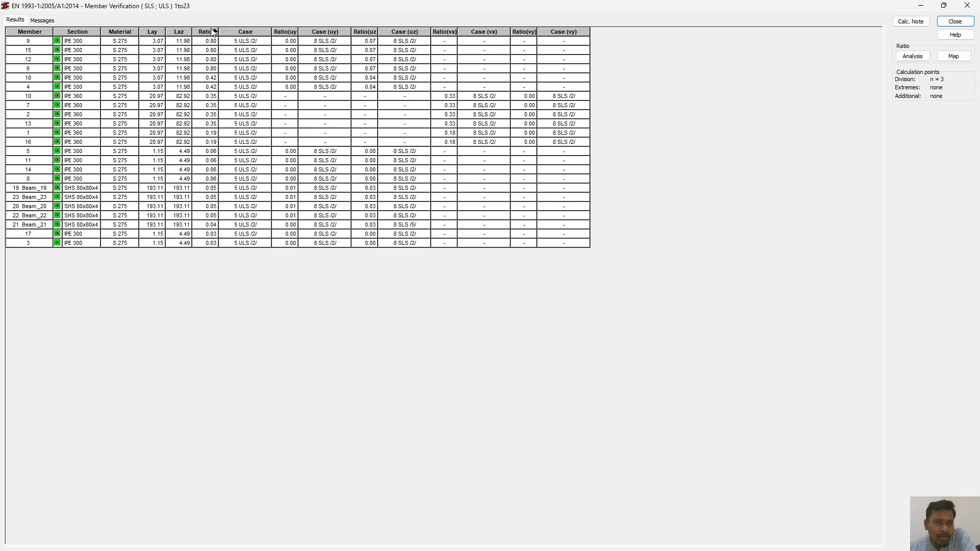
drag(212, 43, 206, 244)
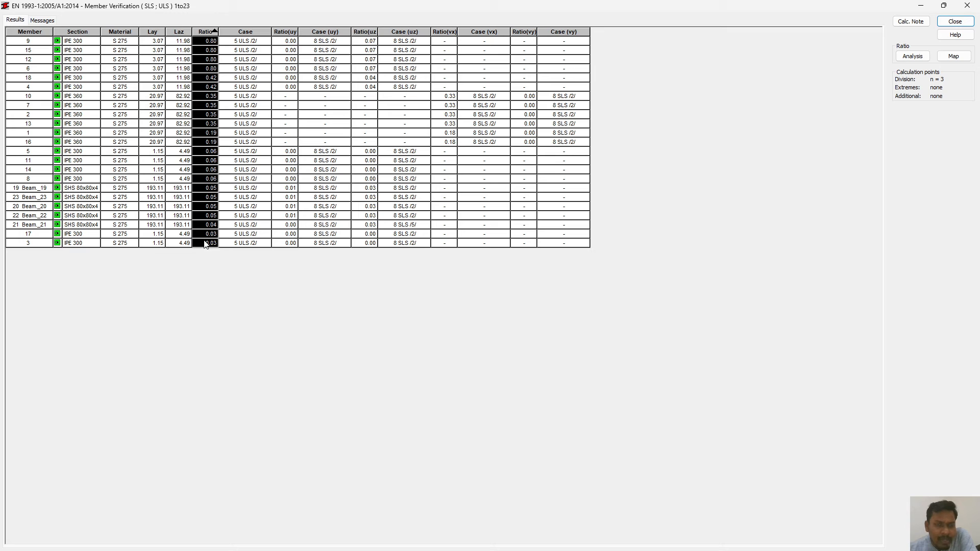
click(211, 43)
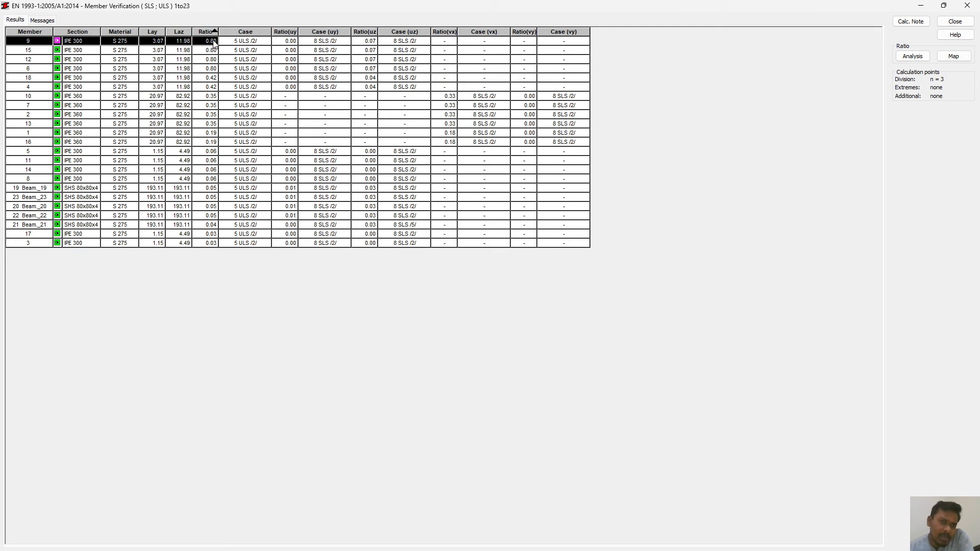
drag(212, 43, 207, 146)
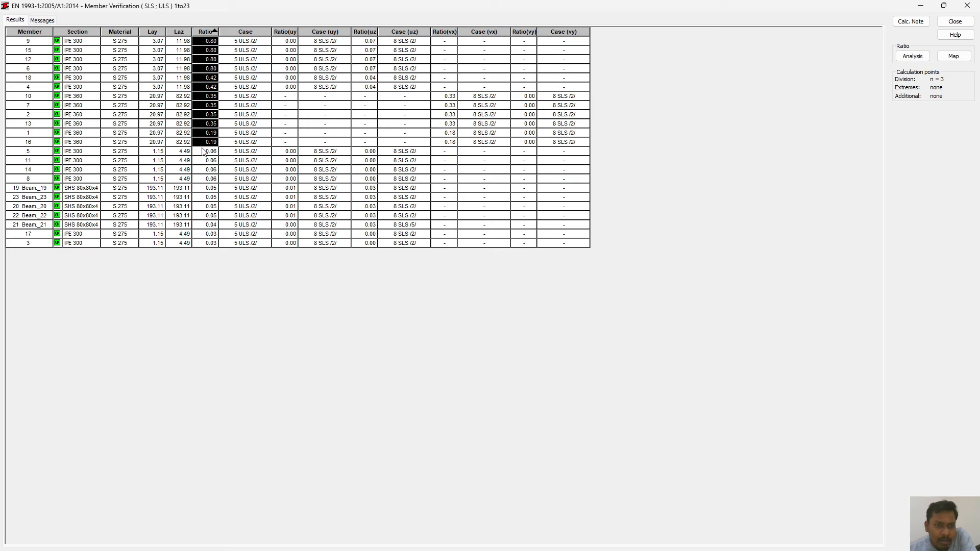
click(204, 151)
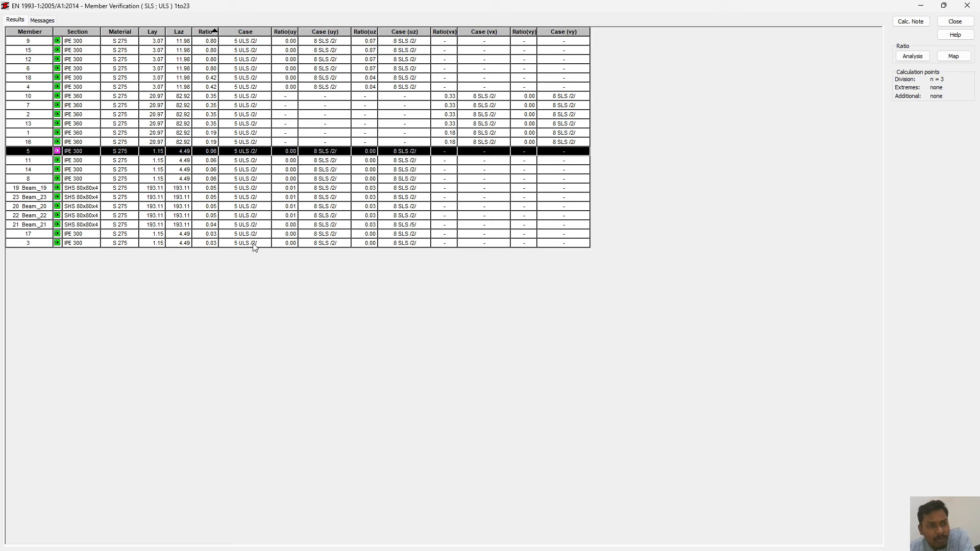
drag(209, 244, 216, 48)
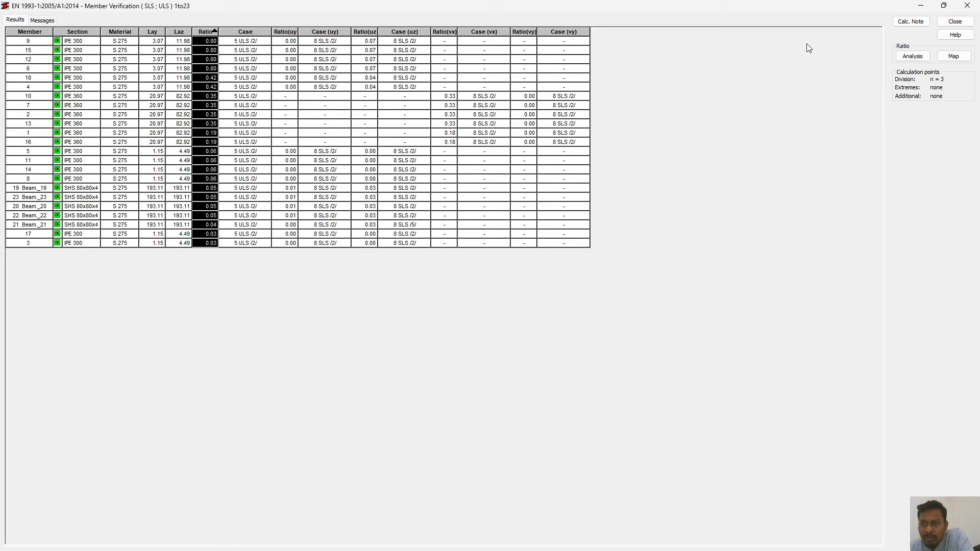
click(968, 7)
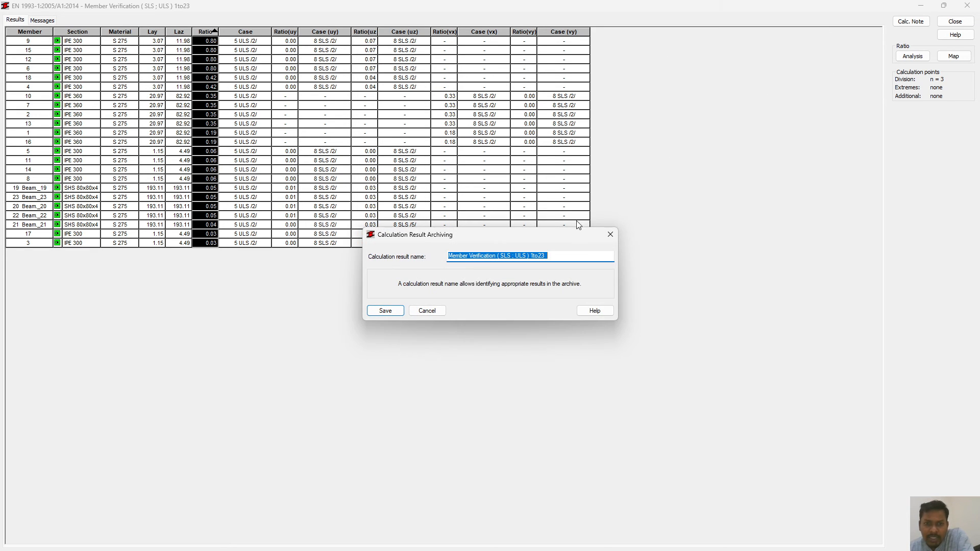
click(429, 310)
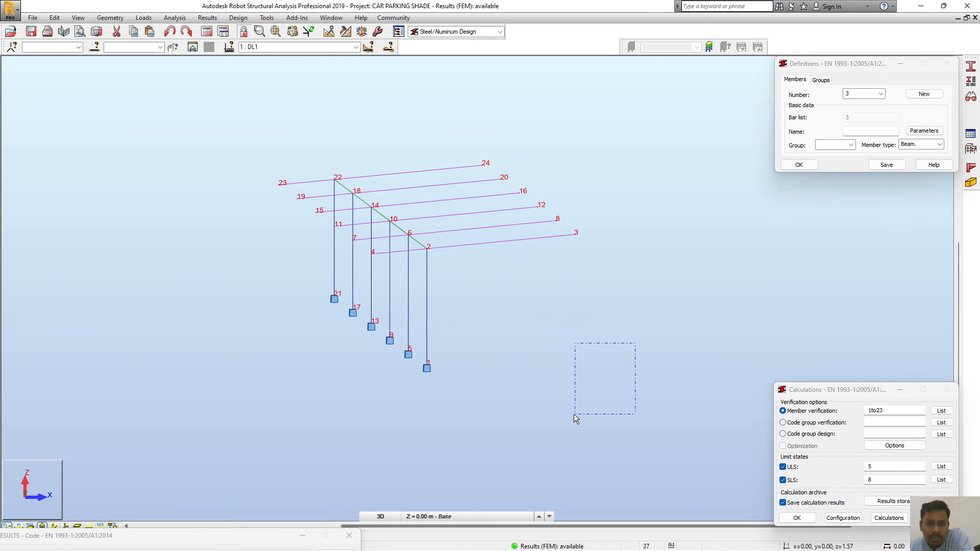
Display all support reaction forces and moments (FX, FY, FZ, MX, MY, MZ) with descriptions on the frame
middle_drag(544, 377, 492, 387)
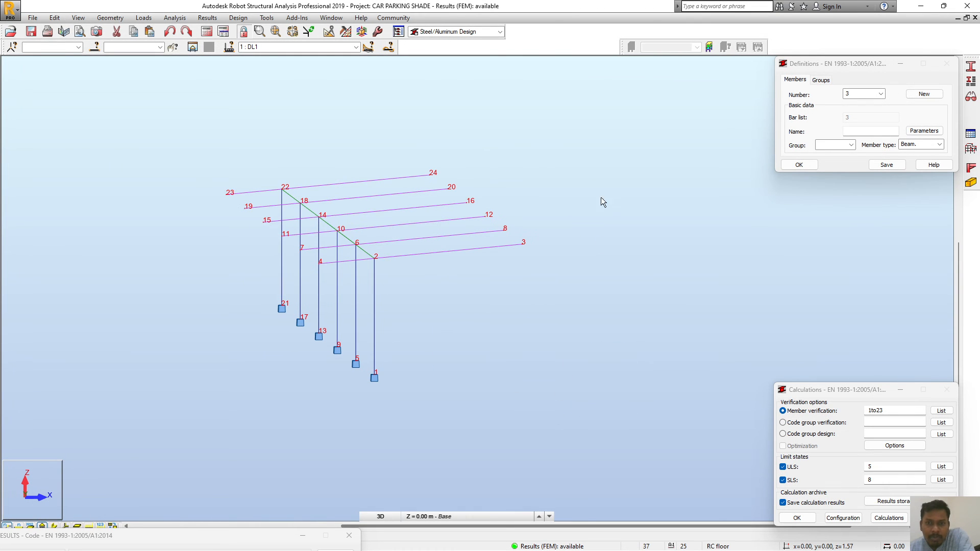
click(208, 18)
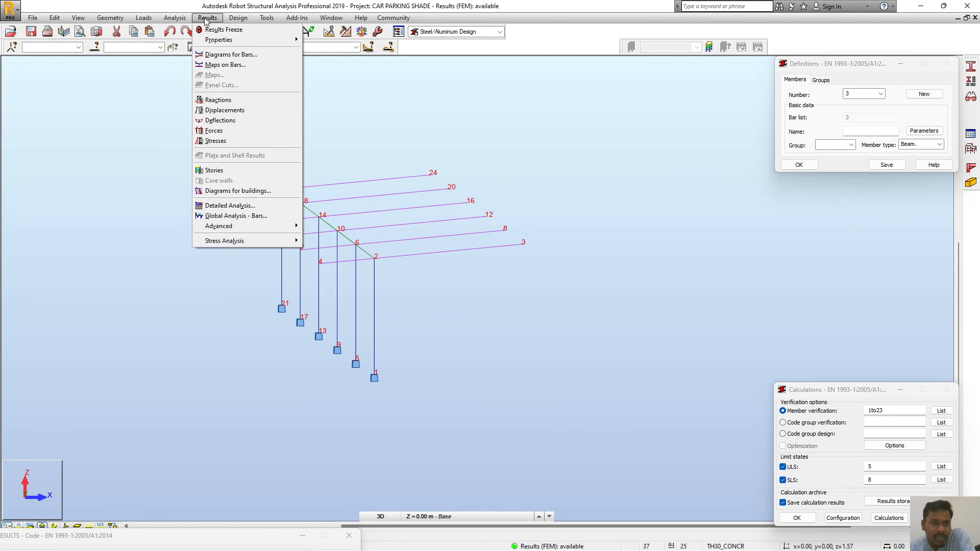
click(231, 55)
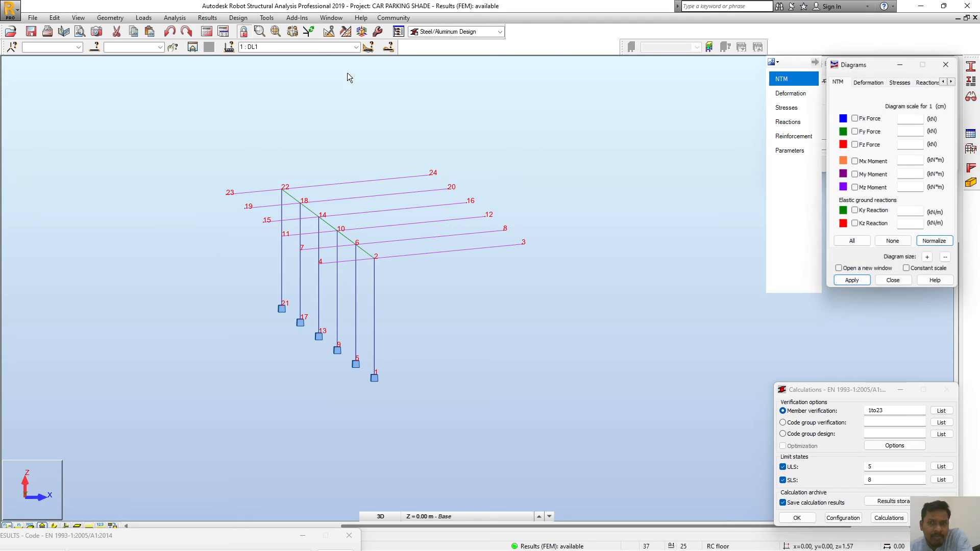
click(927, 82)
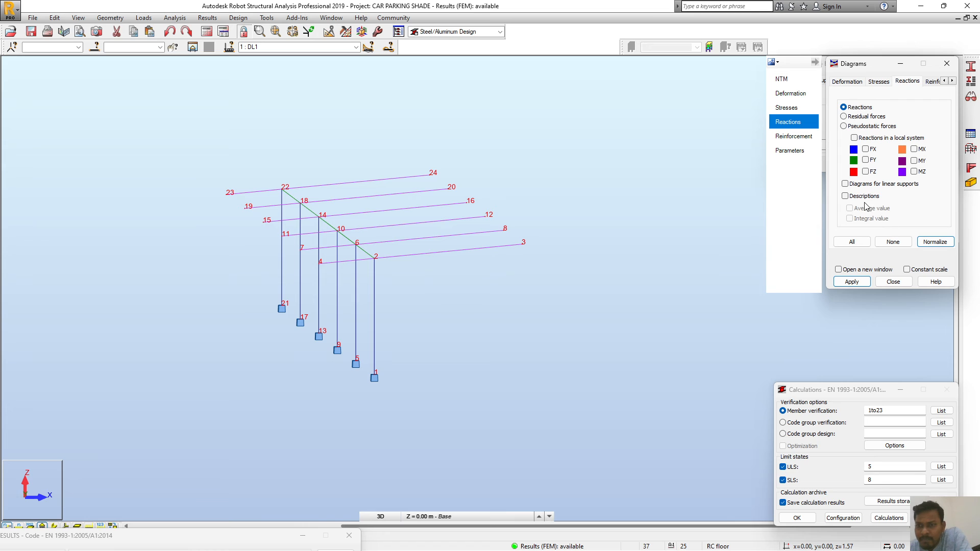
click(852, 242)
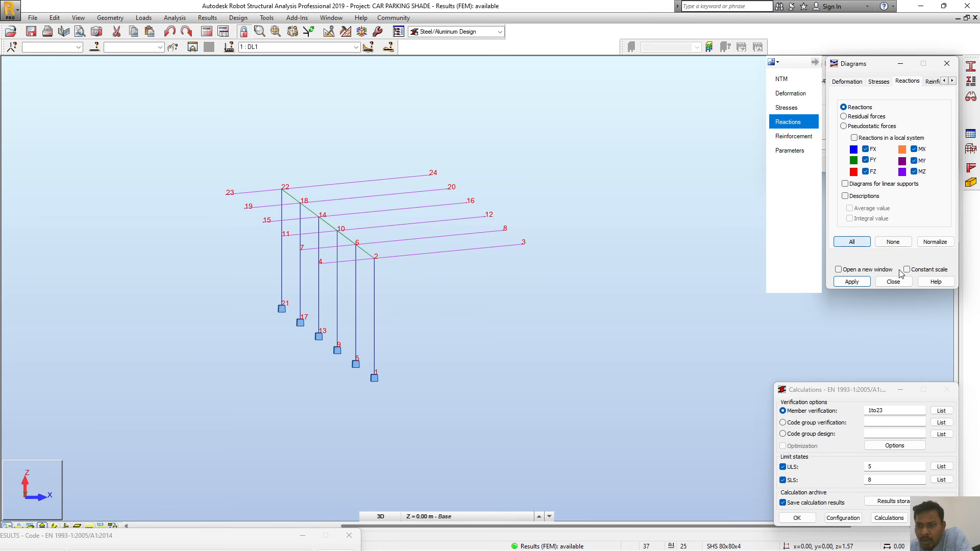
click(851, 284)
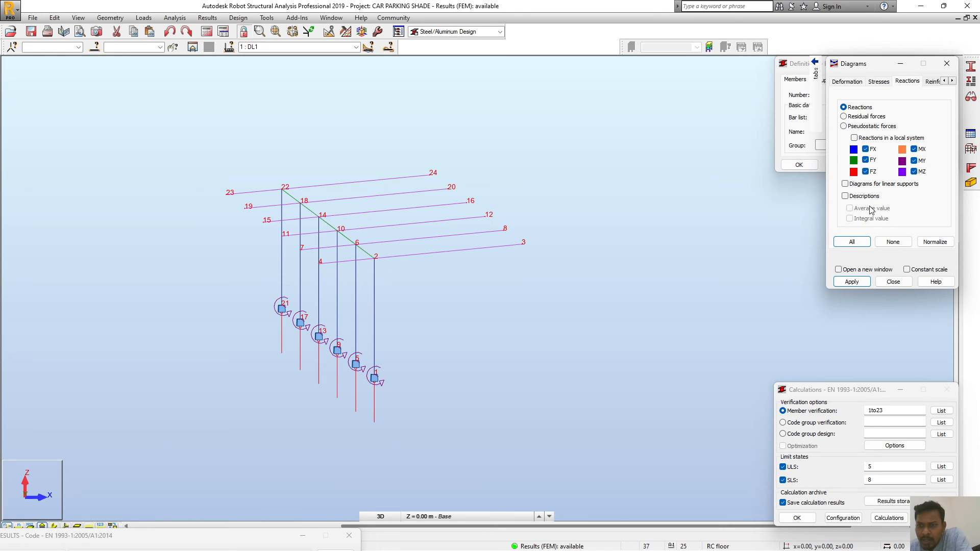
click(851, 282)
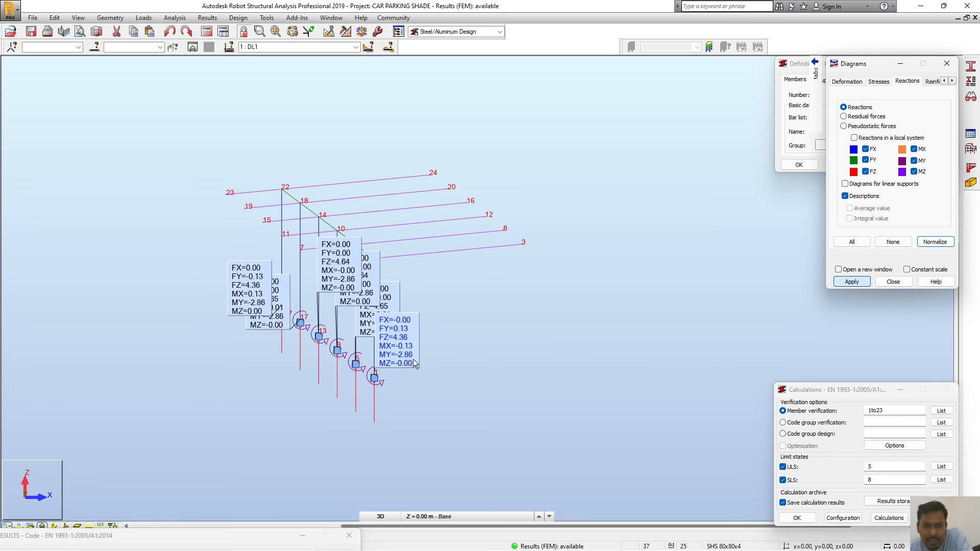
Move the reaction labels of supports 1, 5 and 9 away from the columns
scroll(439, 294, up, 2)
middle_drag(443, 296, 465, 303)
scroll(414, 314, up, 2)
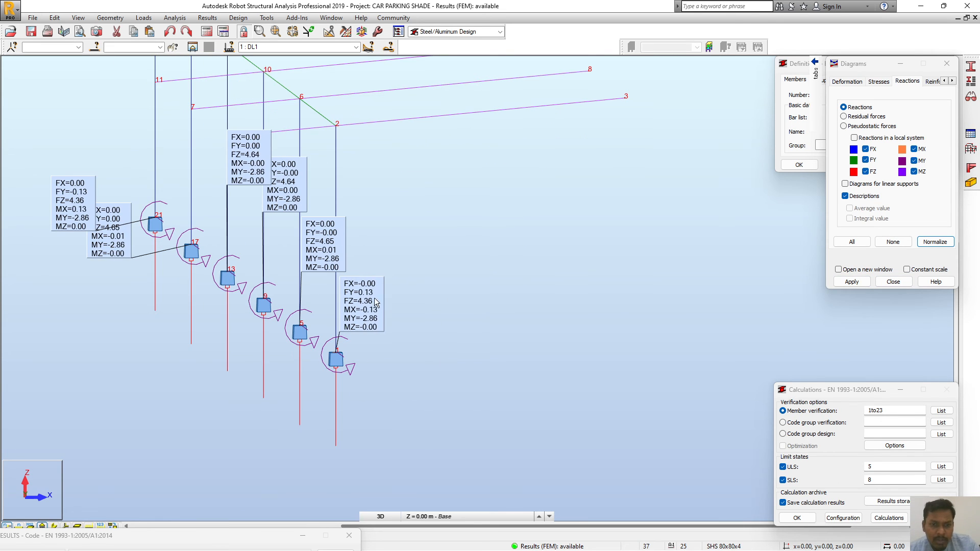
drag(351, 290, 446, 314)
drag(339, 248, 447, 264)
middle_drag(370, 243, 584, 255)
drag(500, 205, 400, 420)
scroll(417, 324, down, 3)
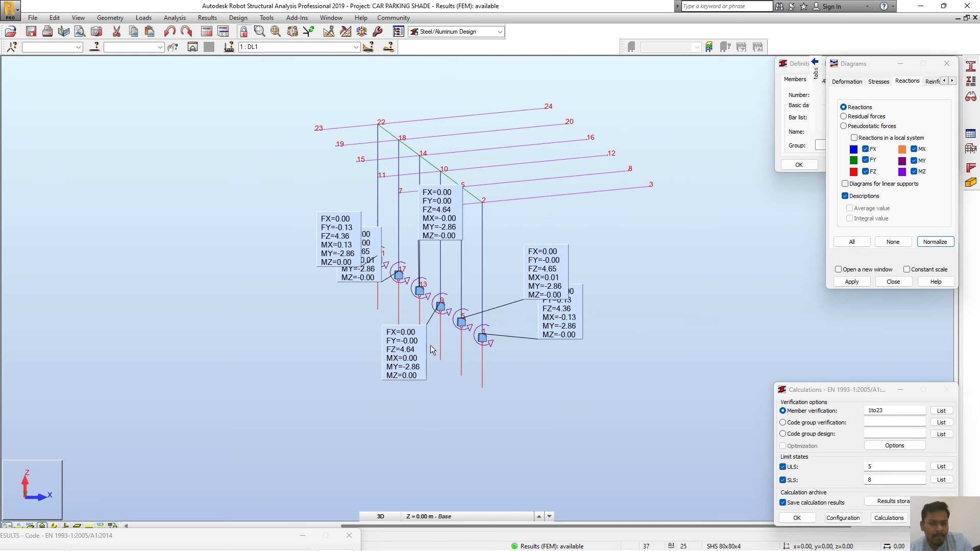
Move the reaction labels of supports 13, 17 and 21 below the roof beams so they clear the frame
shift+middle_drag(521, 382, 604, 288)
middle_drag(693, 250, 439, 259)
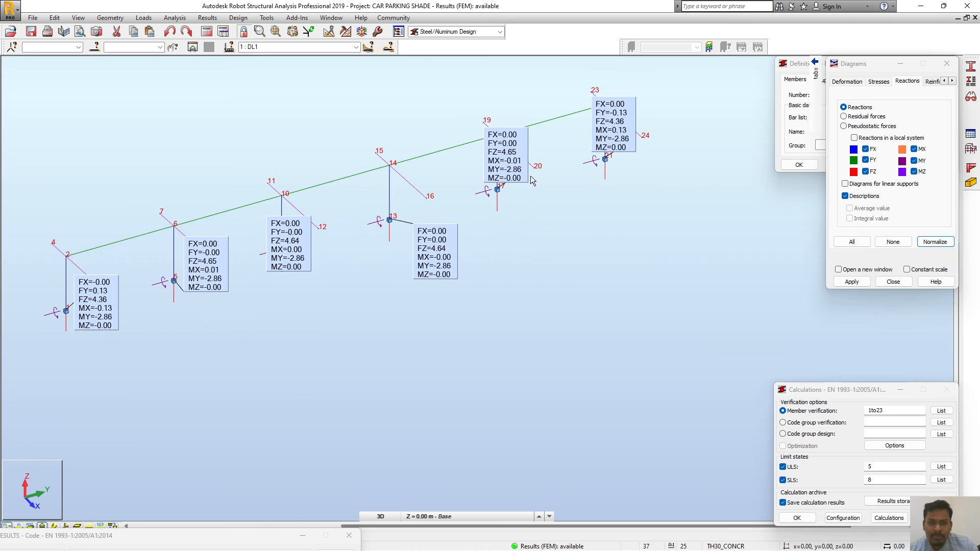
drag(626, 140, 660, 191)
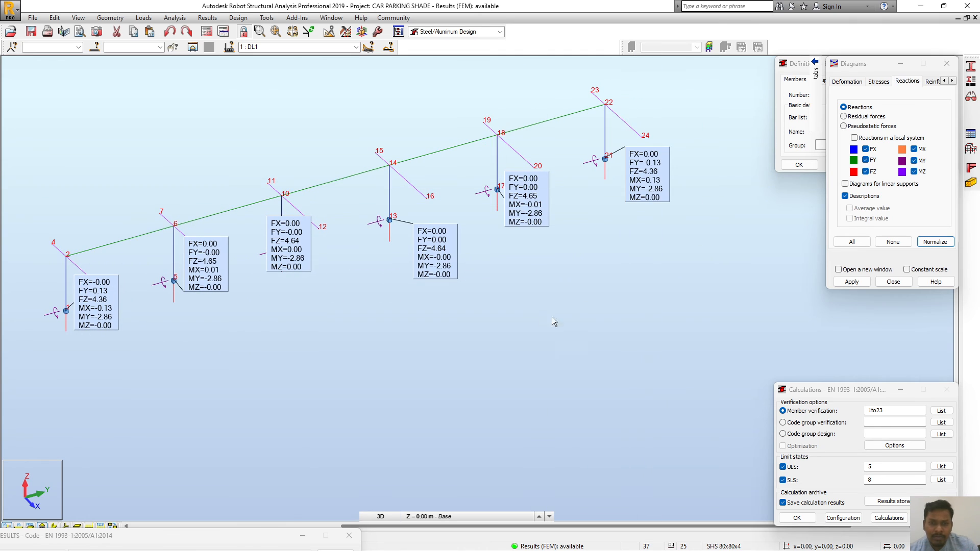
shift+middle_drag(323, 366, 302, 268)
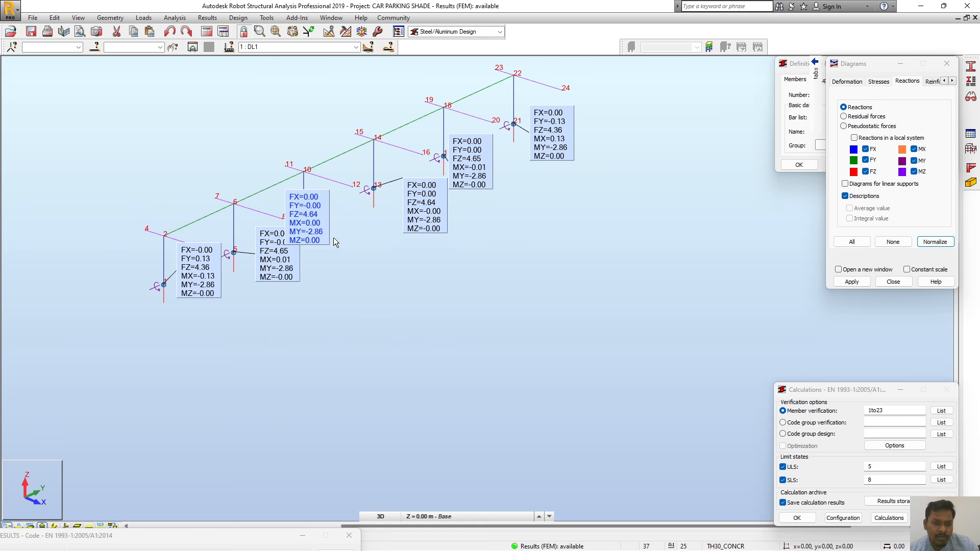
Examine the support reactions table, including its global extremes, and close the table
middle_drag(463, 280, 424, 282)
shift+middle_drag(464, 334, 455, 340)
scroll(175, 295, up, 1)
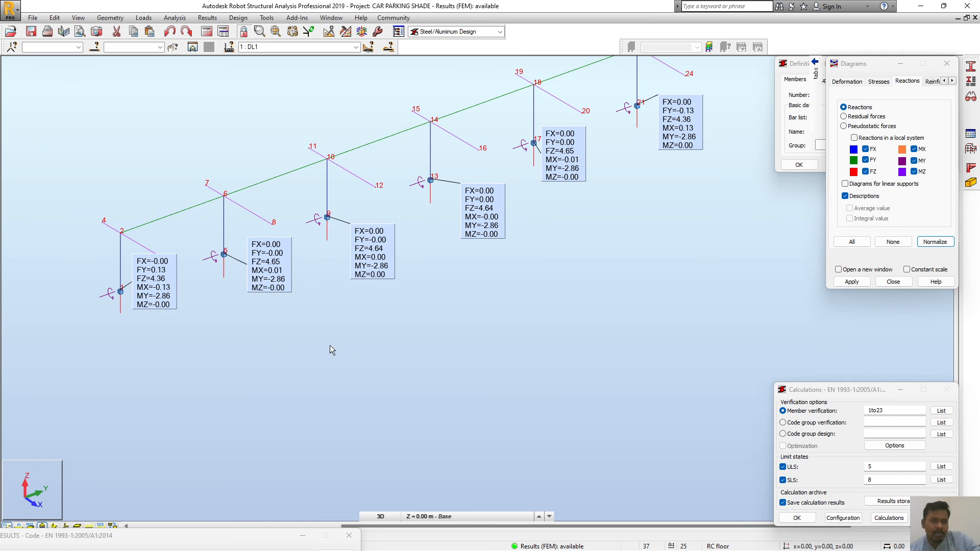
click(207, 19)
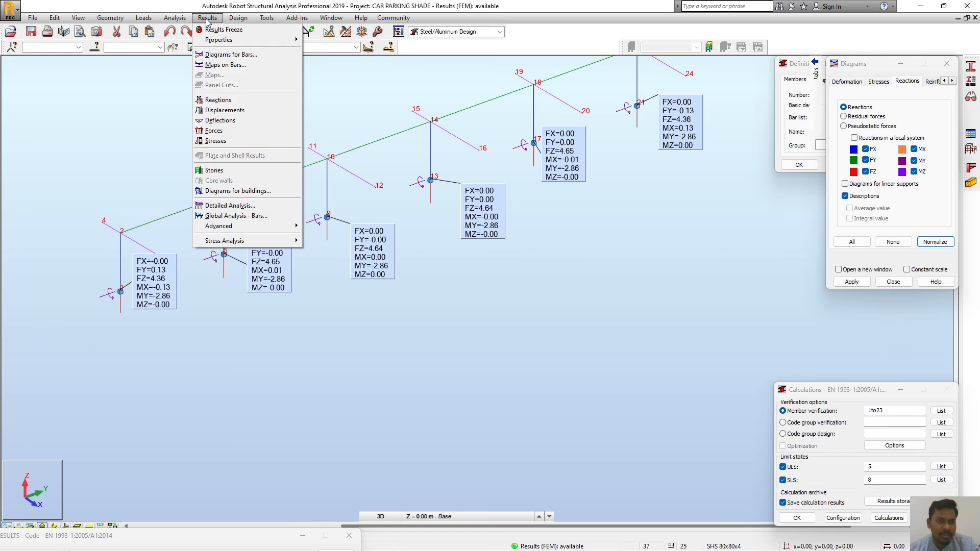
click(240, 101)
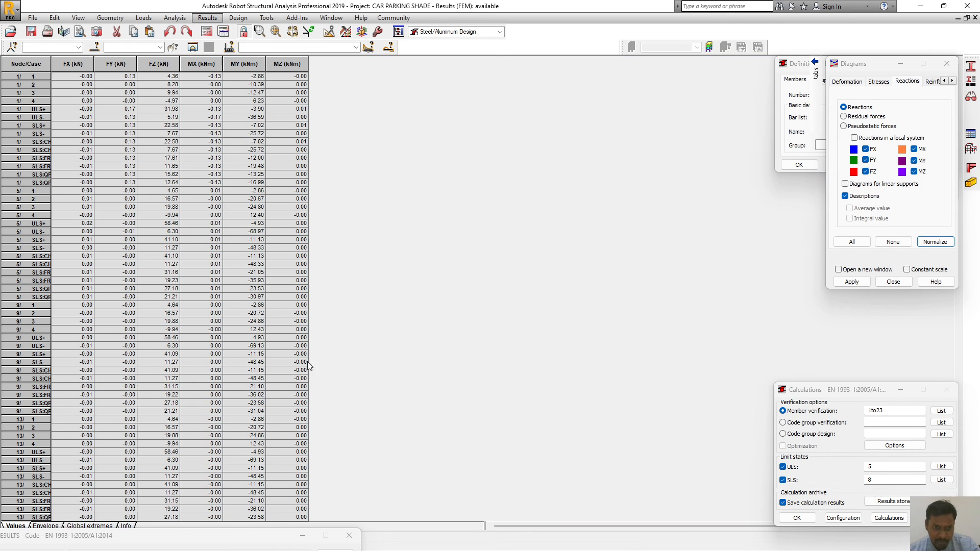
click(85, 526)
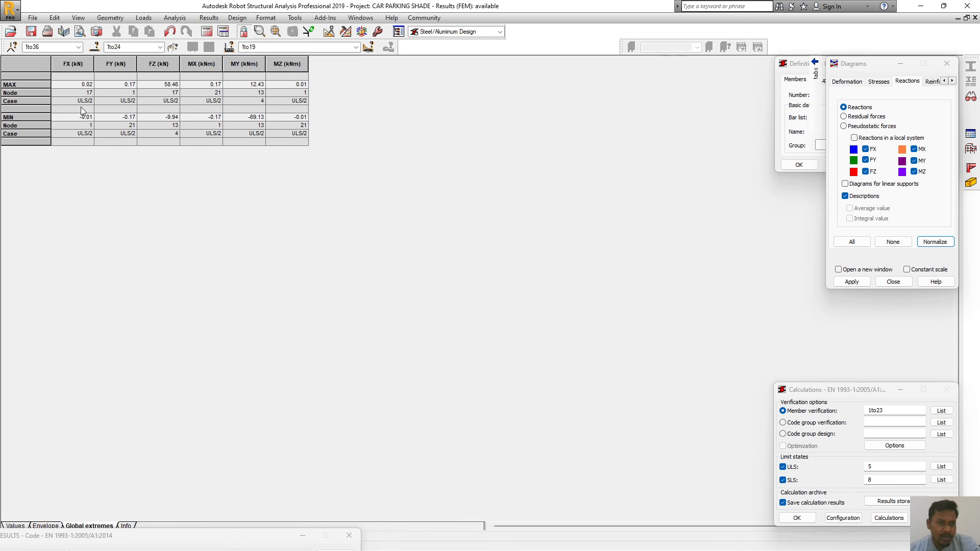
click(176, 86)
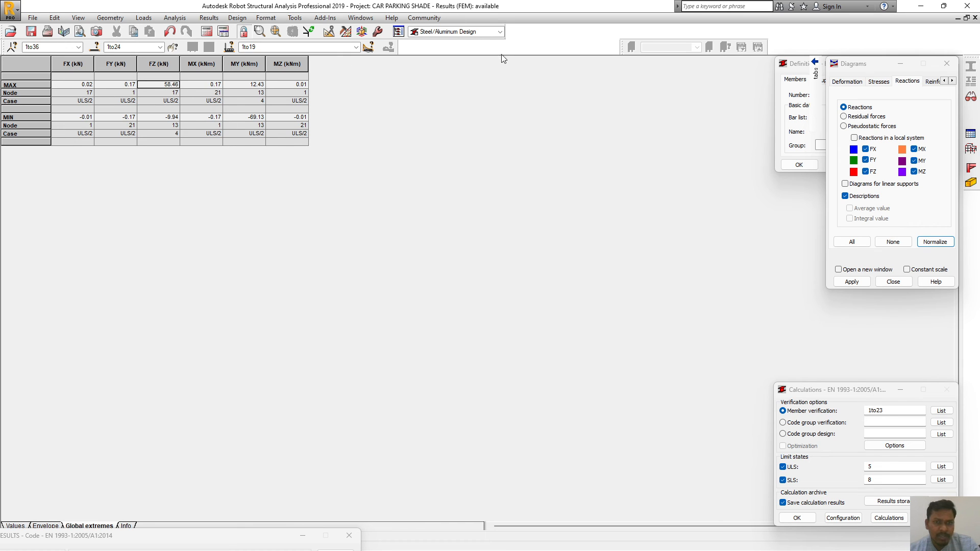
click(15, 527)
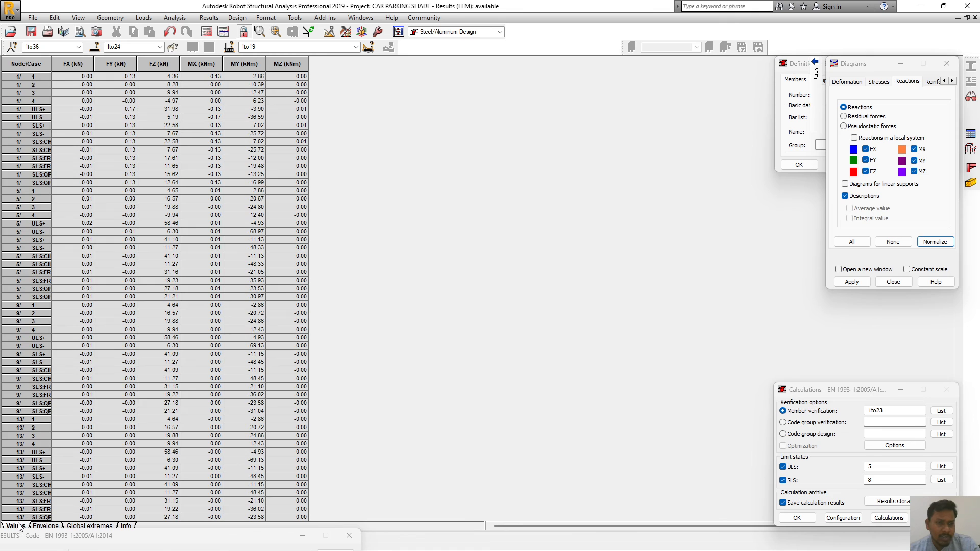
click(975, 17)
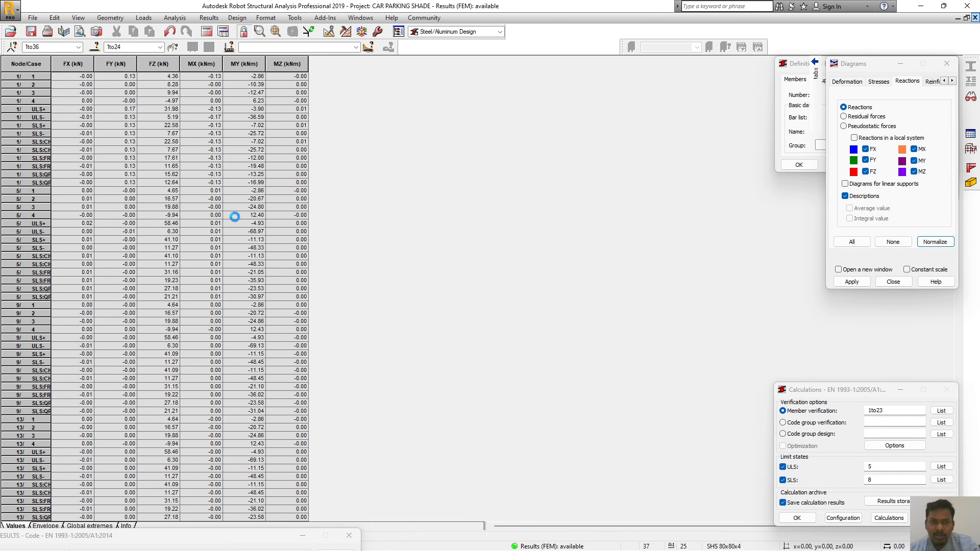
Show the support reactions for the code combinations and move the labels of all supports below the roof beams
click(356, 47)
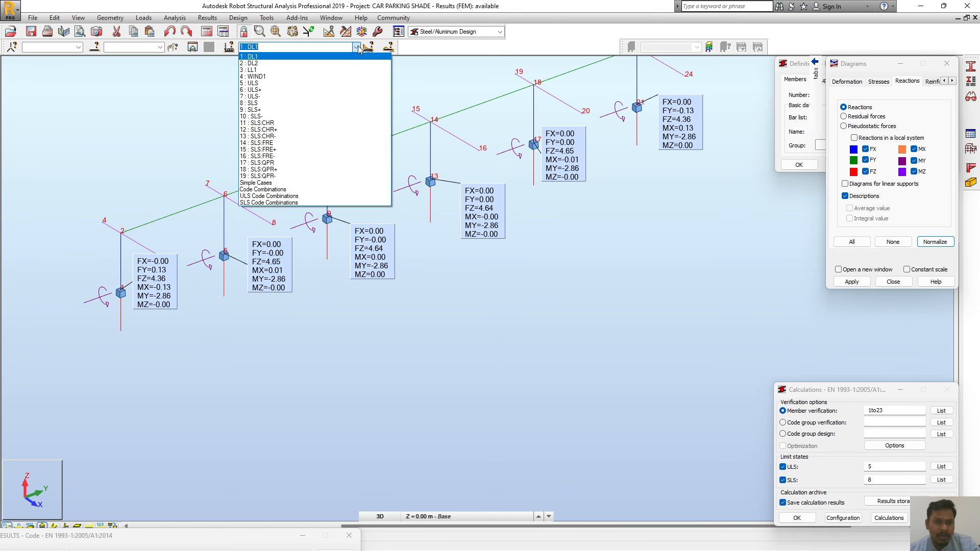
click(284, 190)
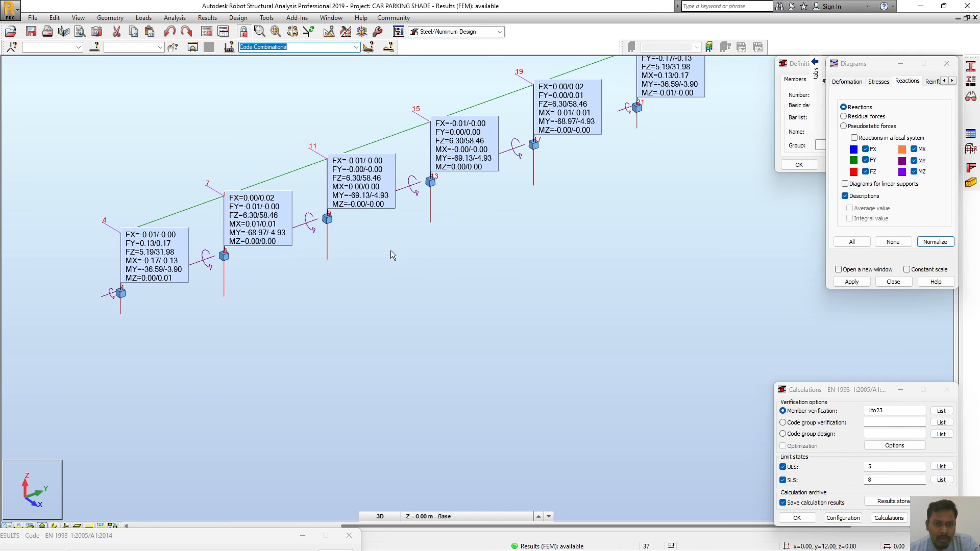
drag(409, 263, 409, 264)
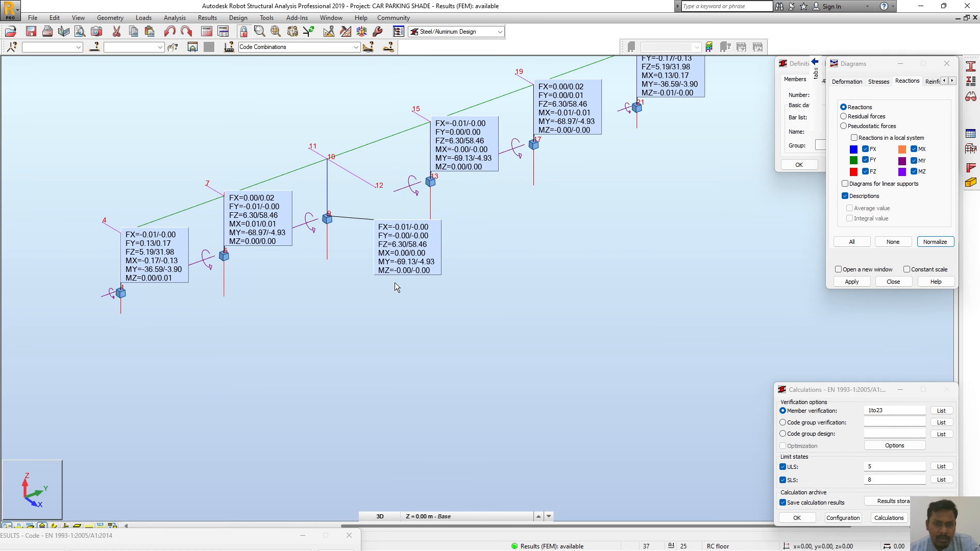
drag(272, 240, 294, 291)
drag(154, 276, 174, 339)
drag(479, 168, 526, 233)
drag(587, 131, 624, 180)
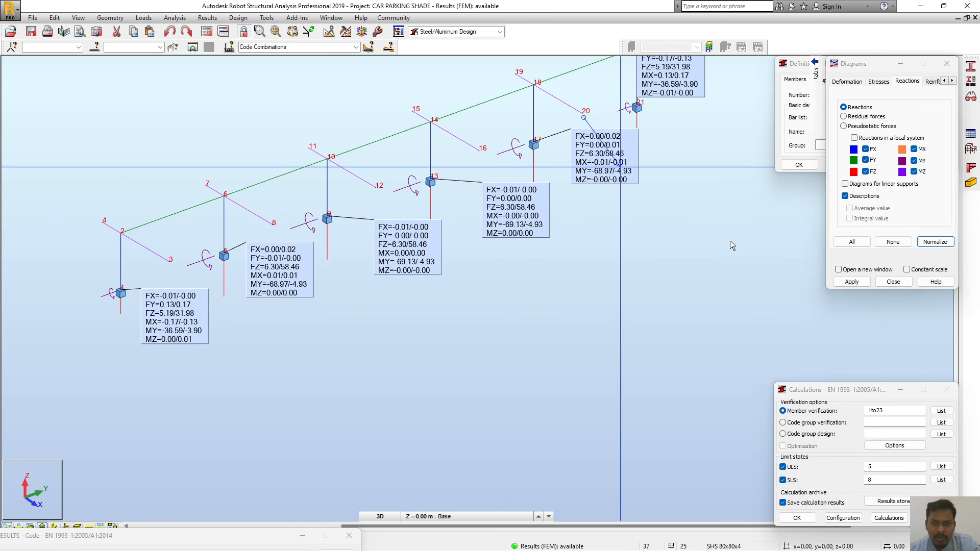
middle_drag(737, 243, 539, 299)
middle_drag(598, 265, 672, 246)
Show the support reactions for all load cases and move the labels of supports 5, 1 and 9 away from the columns
click(301, 47)
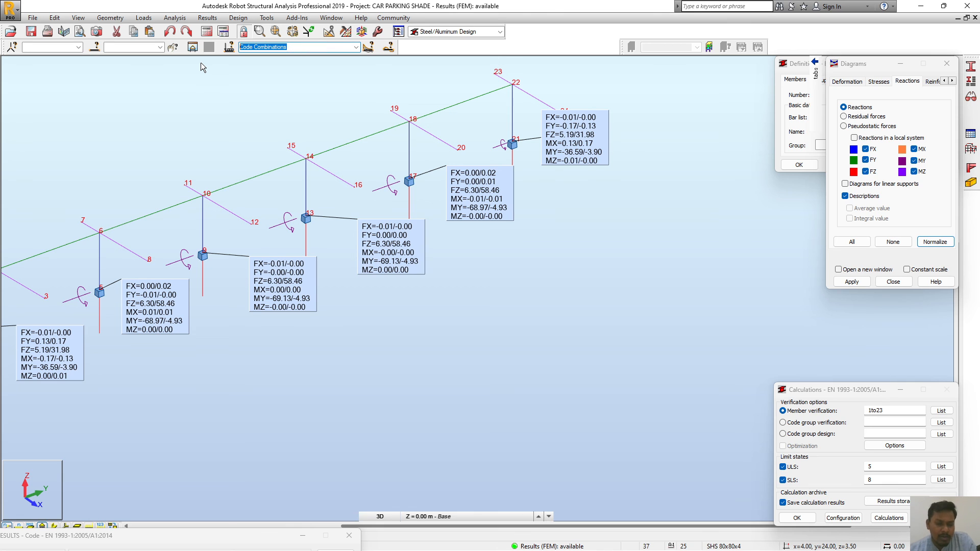
text(ALL)
key(Return)
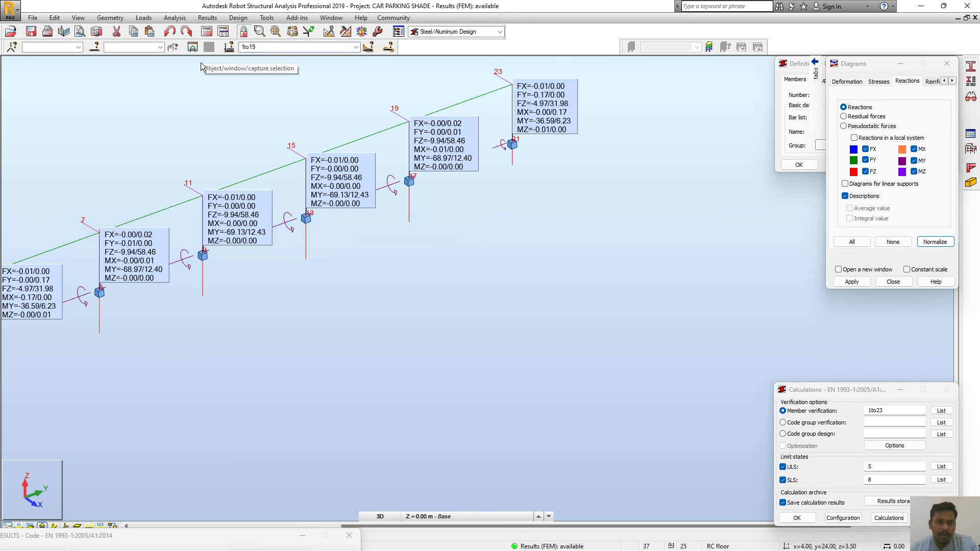
middle_drag(345, 360, 561, 337)
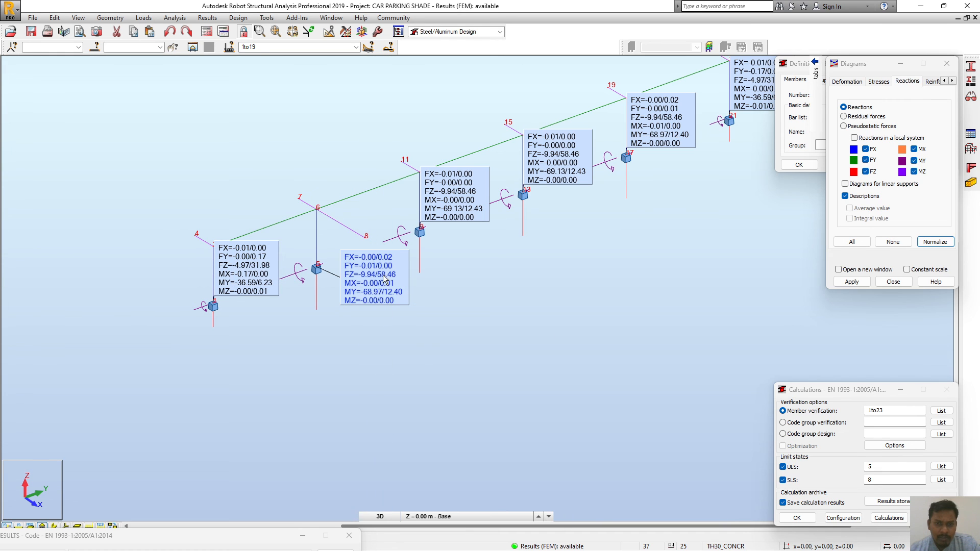
drag(261, 290, 272, 341)
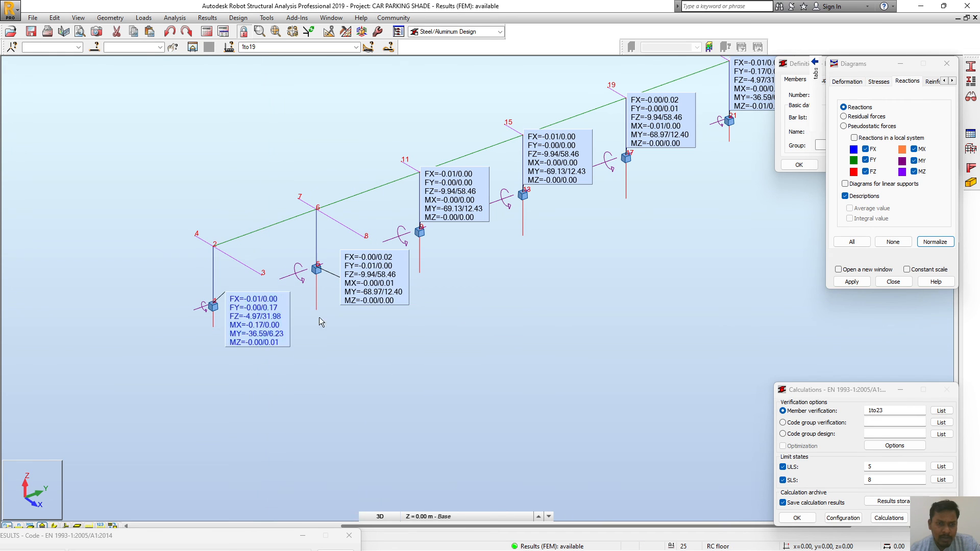
drag(465, 203, 509, 277)
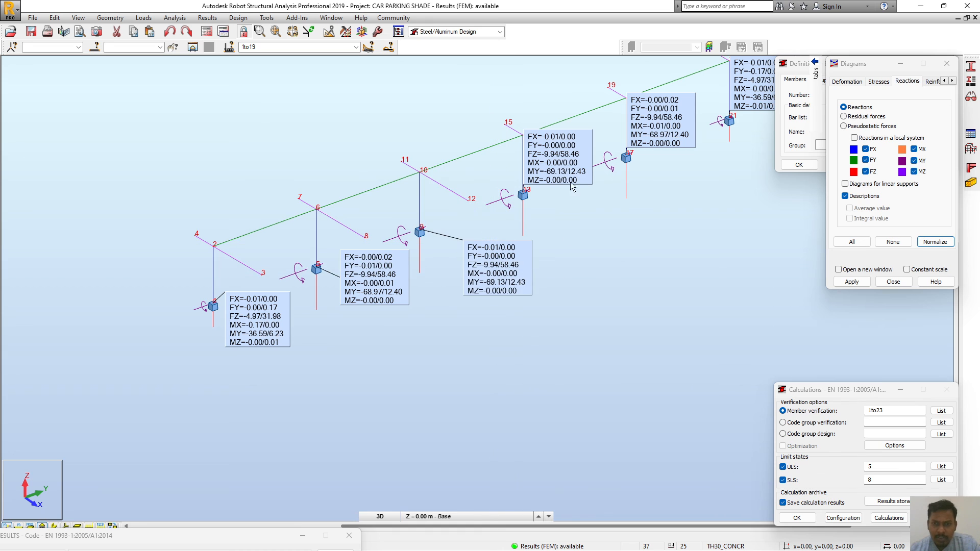
Move the all-case reaction labels of supports 13, 17 and 21 clear of the frame and view the whole structure
drag(571, 158, 610, 218)
drag(678, 127, 717, 180)
middle_drag(809, 237, 533, 295)
scroll(517, 166, up, 1)
drag(490, 148, 539, 200)
scroll(633, 224, down, 3)
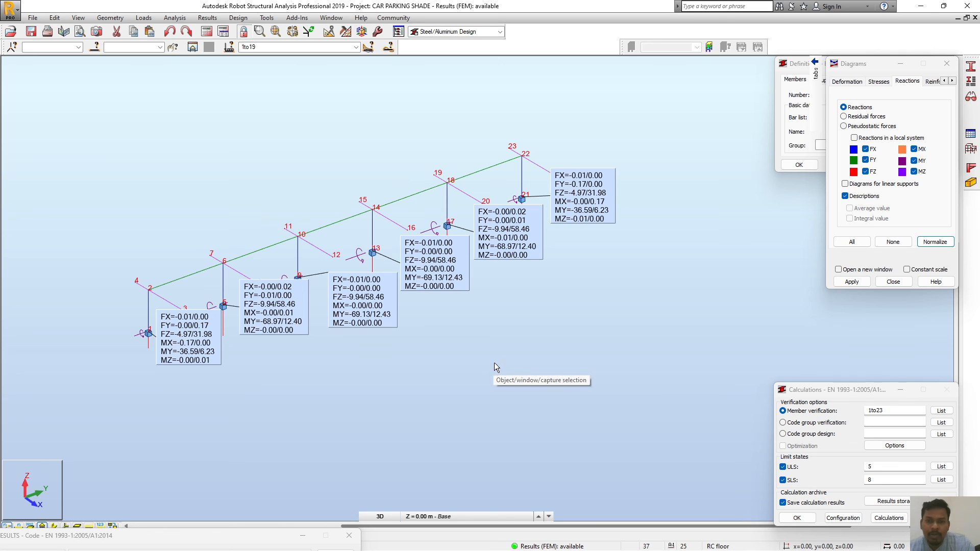
scroll(615, 357, down, 1)
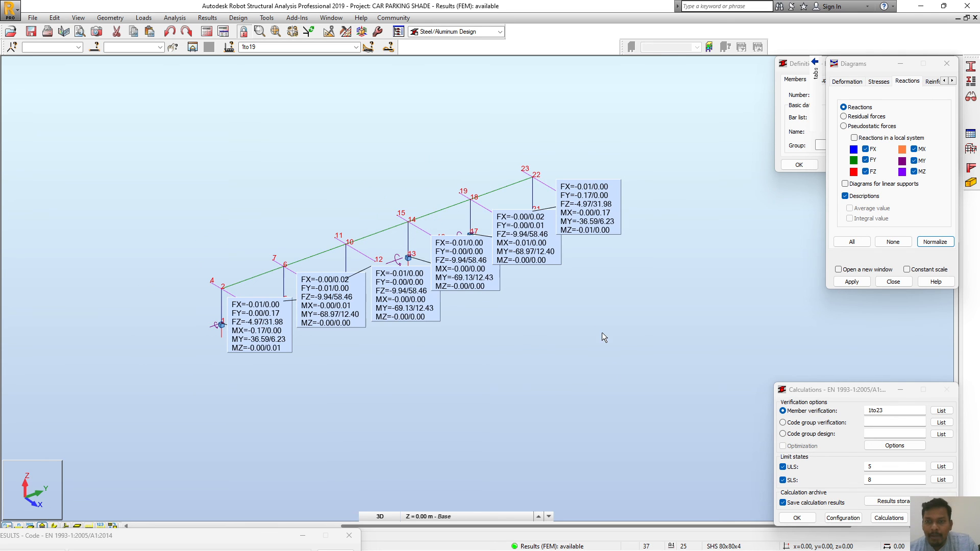
Replace the reactions with diagrams of S max, S min, bending S max (My), S max (Mz), S min (My) and axial stress
click(893, 242)
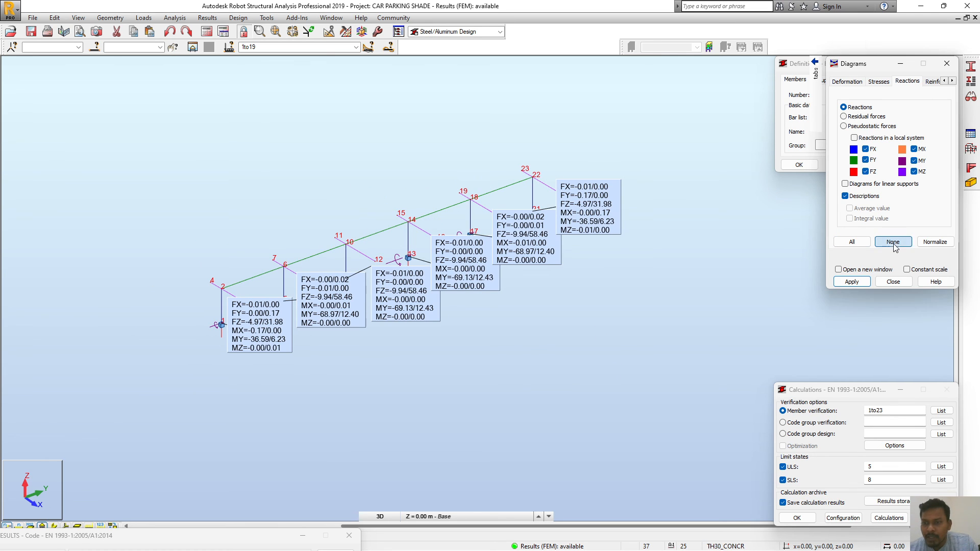
click(851, 282)
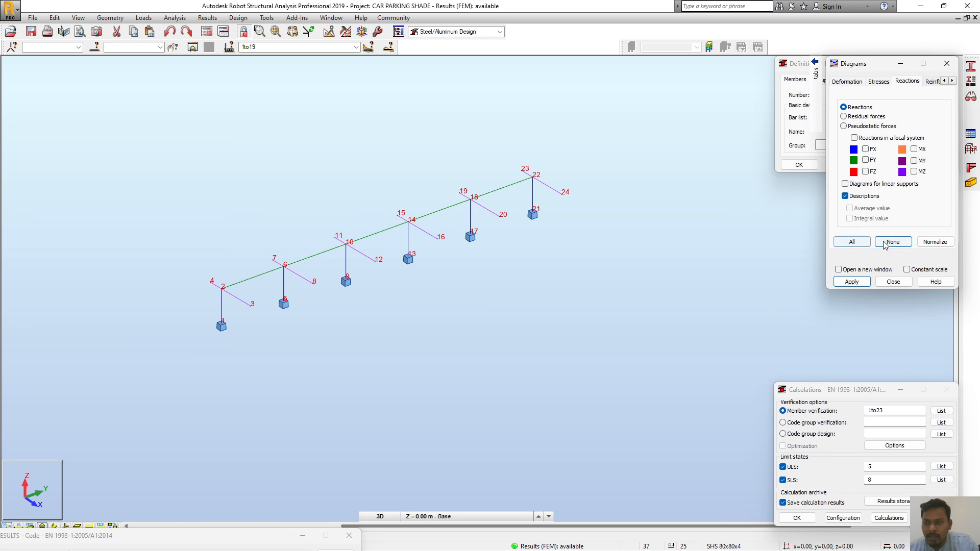
click(879, 82)
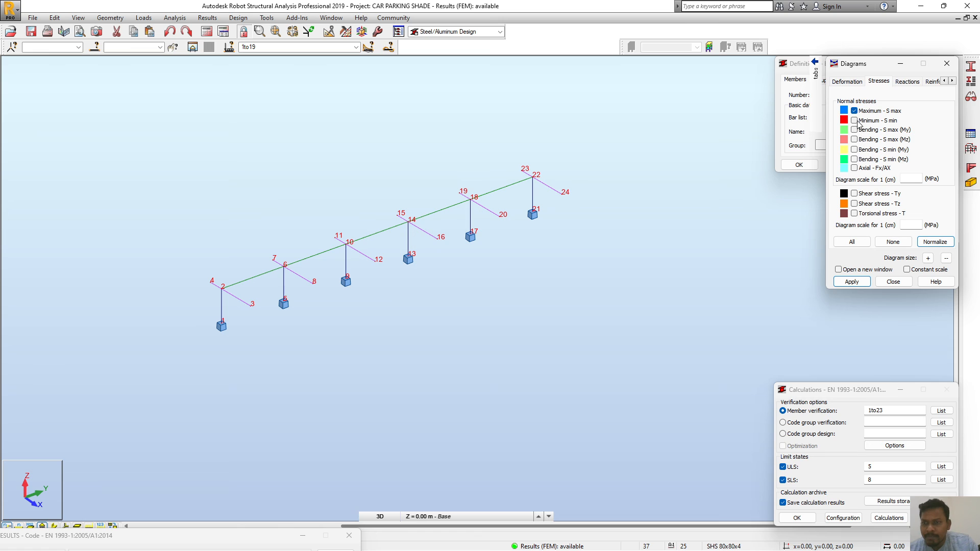
click(859, 140)
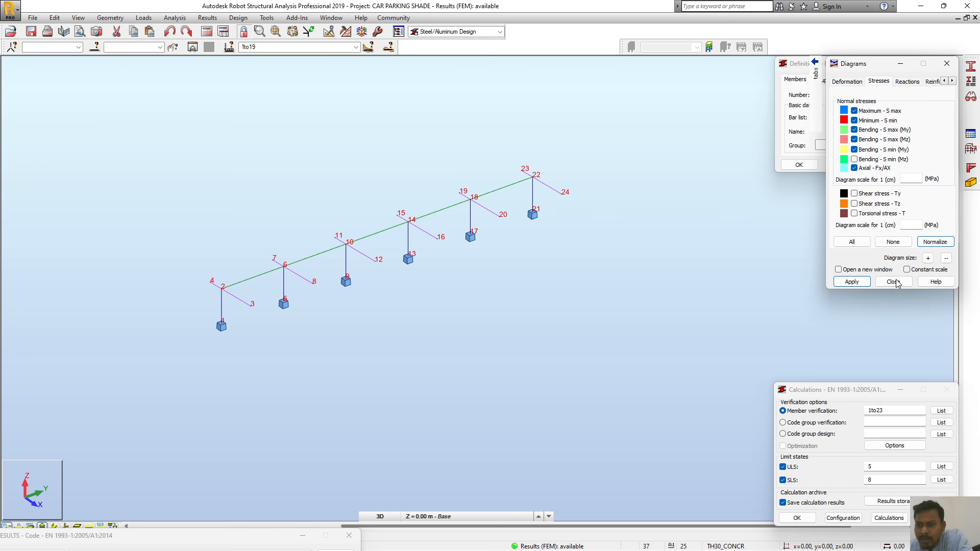
click(852, 281)
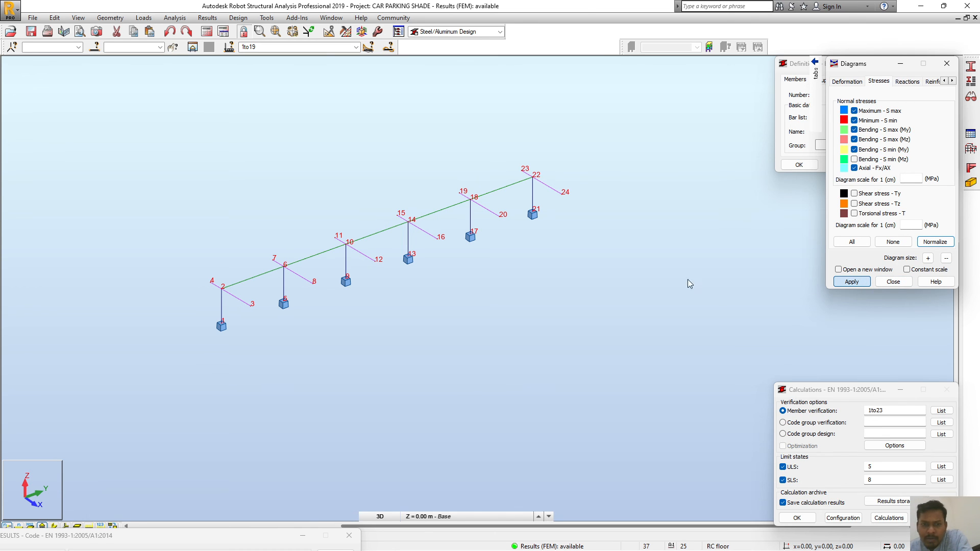
drag(831, 393, 505, 352)
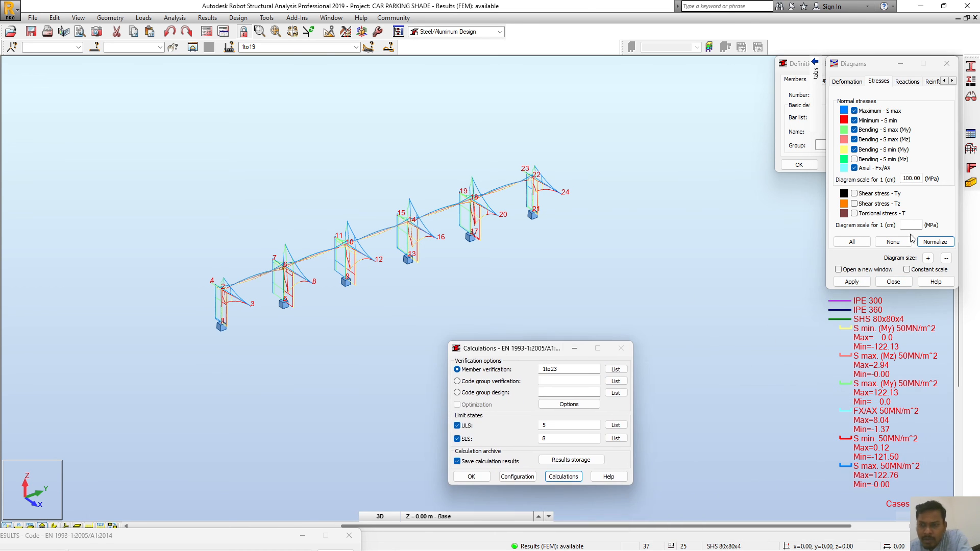
drag(867, 69, 655, 58)
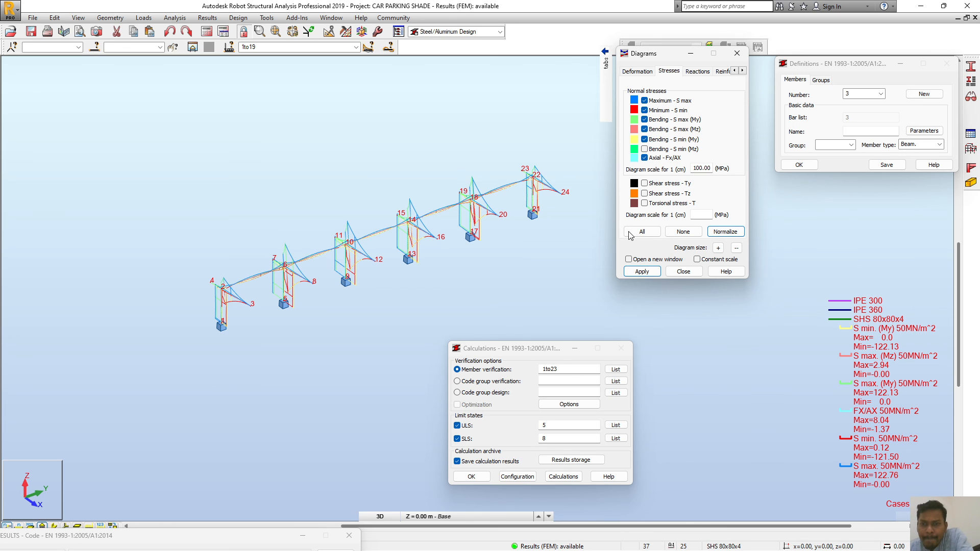
Replace the stress diagrams with the deformation and the exact deformation for bars
click(683, 231)
click(642, 271)
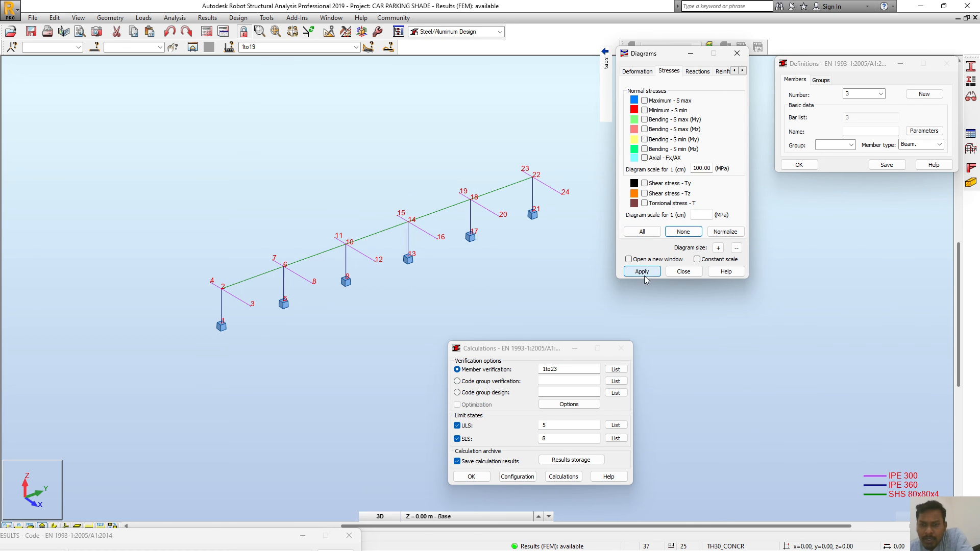
drag(661, 56, 809, 206)
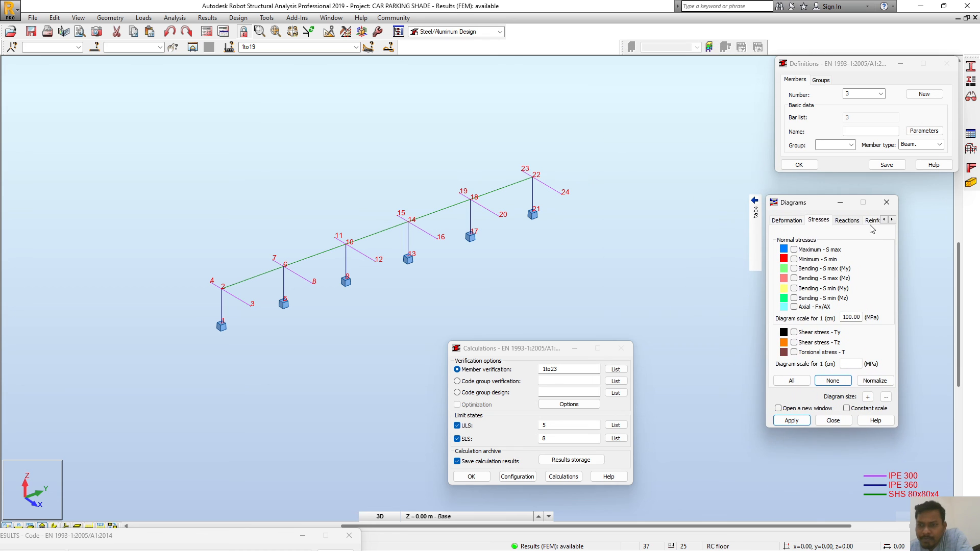
click(795, 225)
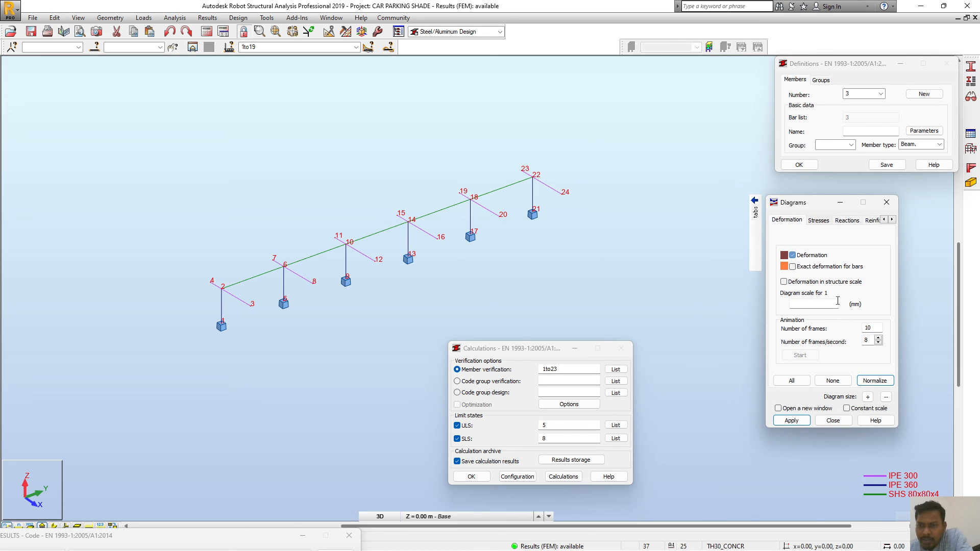
click(799, 381)
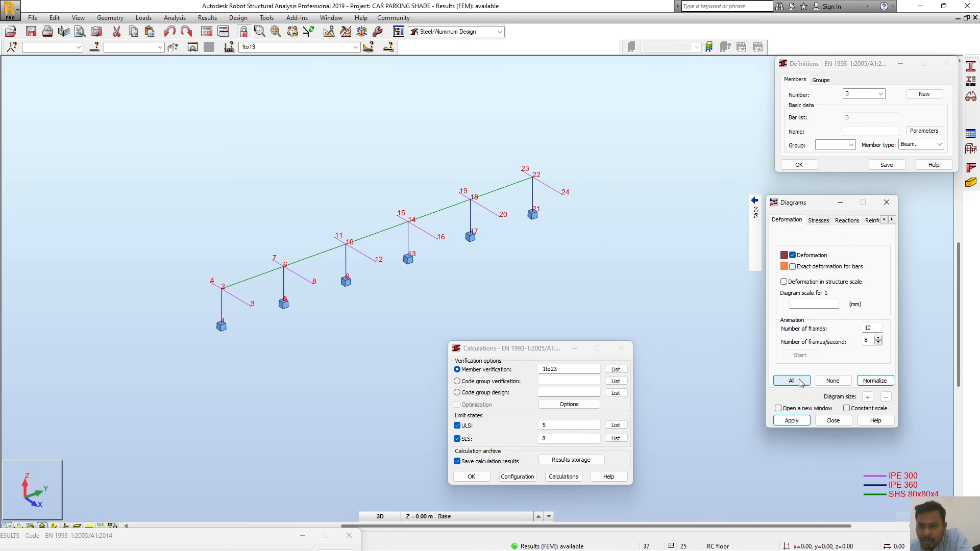
click(806, 422)
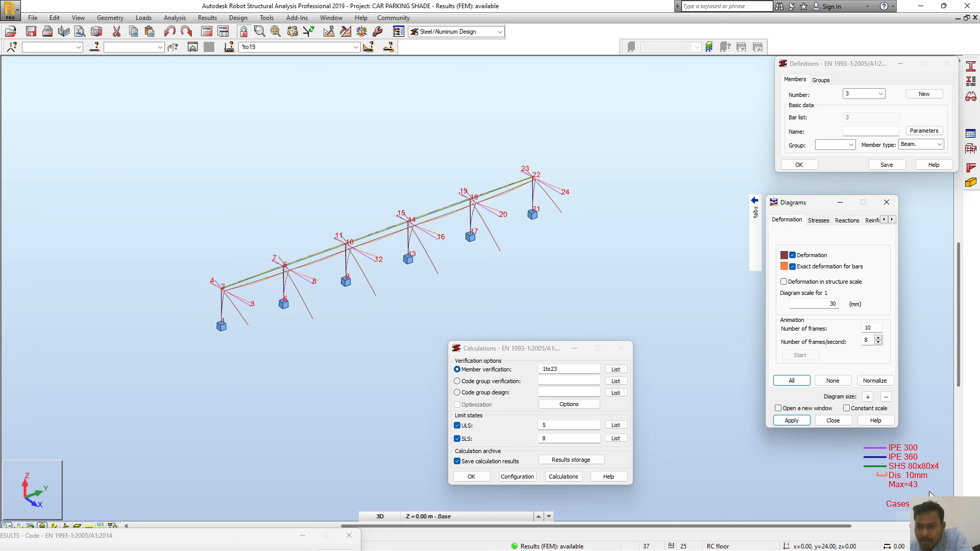
drag(812, 202, 772, 189)
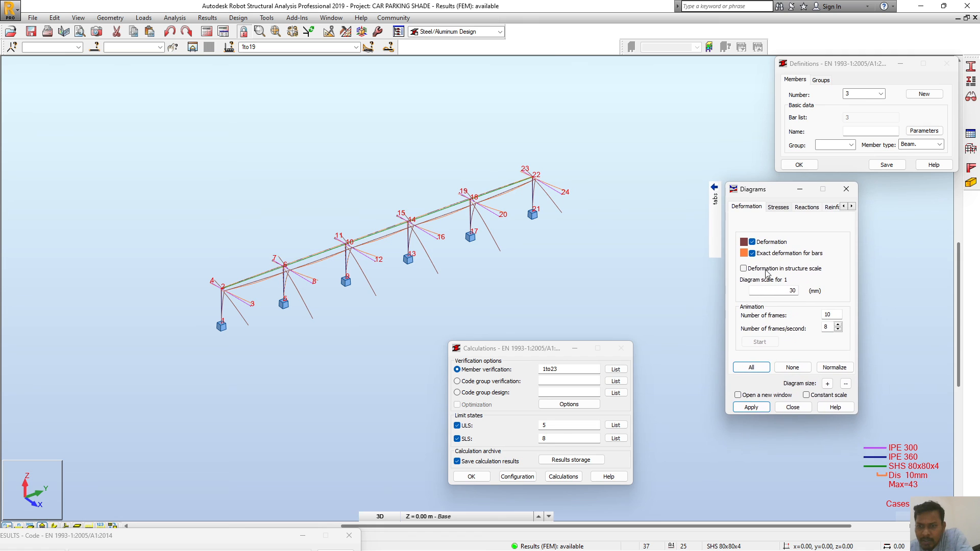
Display only the general deformation, without exact bar deformation or structure scale, and inspect the deformed frame up close
click(748, 271)
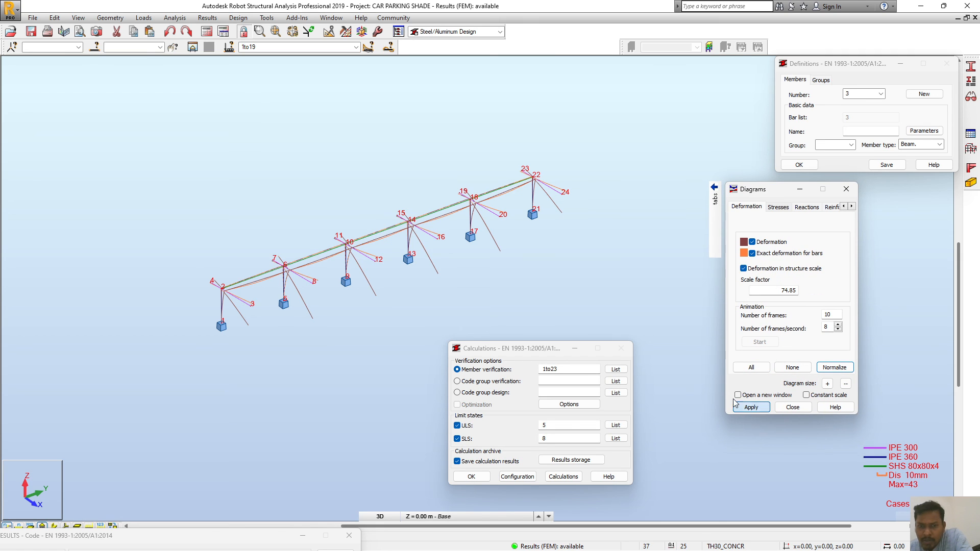
click(745, 269)
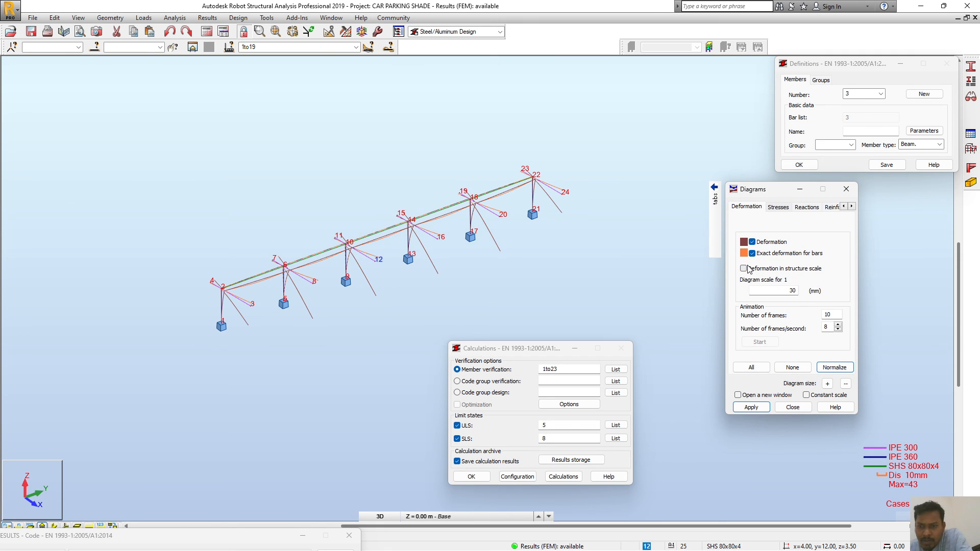
click(751, 407)
scroll(345, 286, up, 2)
scroll(382, 236, up, 5)
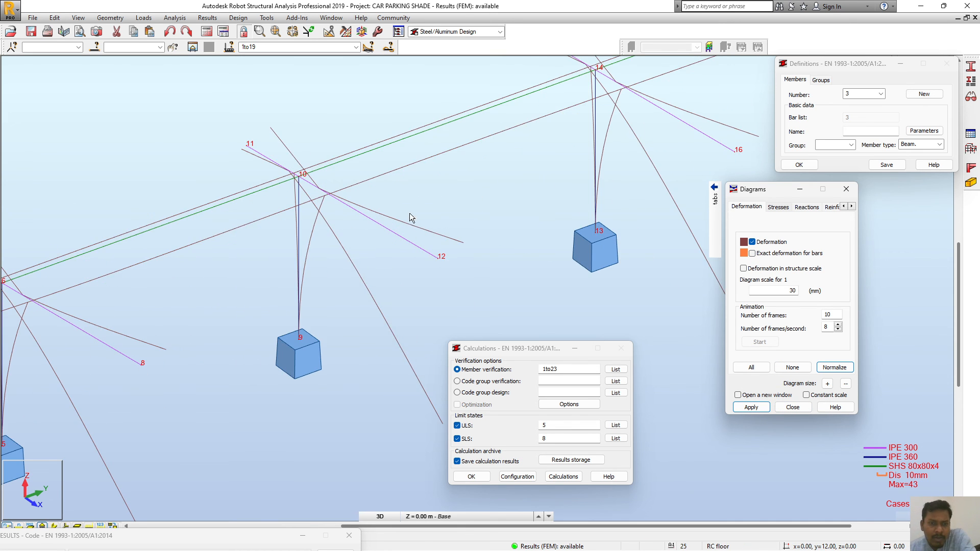
scroll(407, 207, down, 4)
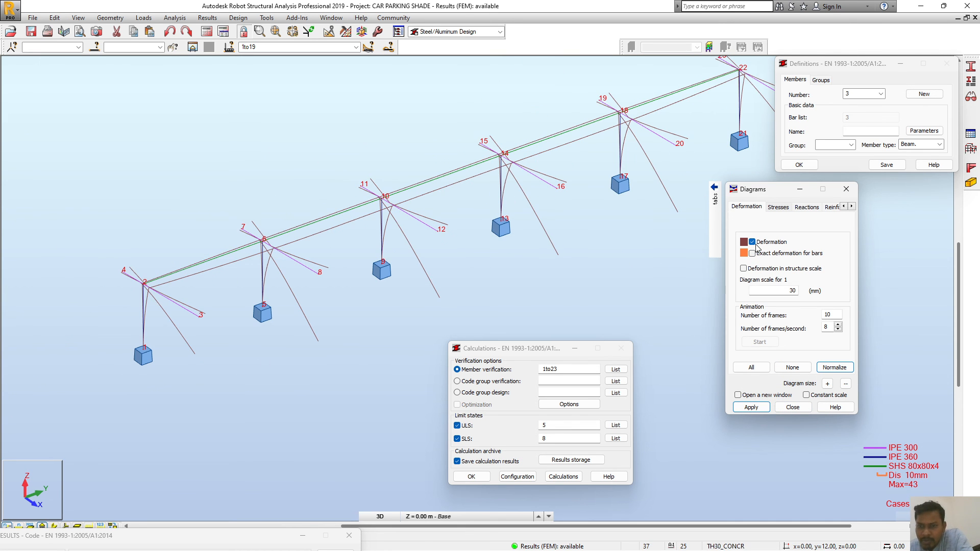
Remove the deformation from the frame display and look through the reinforcement, parameter and reaction diagram options
click(752, 407)
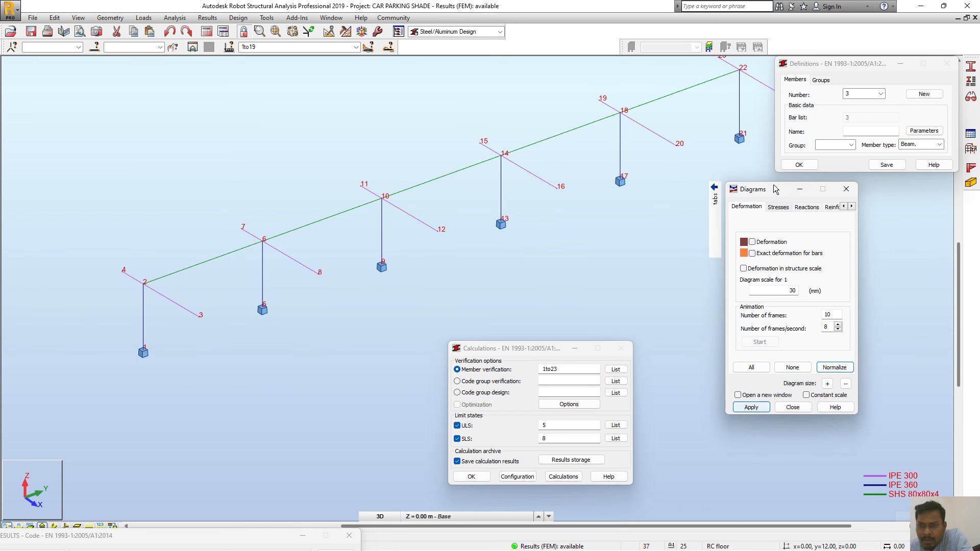
click(832, 207)
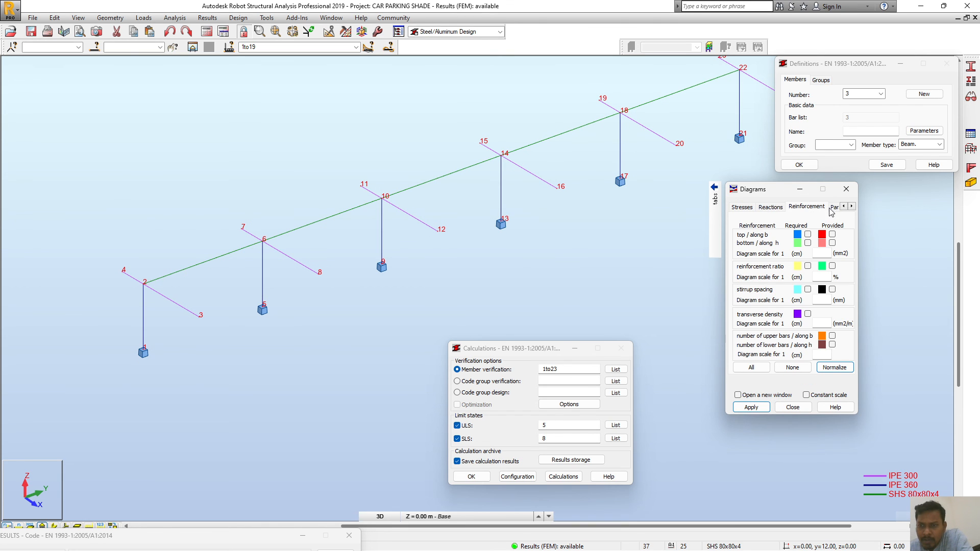
click(834, 208)
click(793, 210)
click(750, 210)
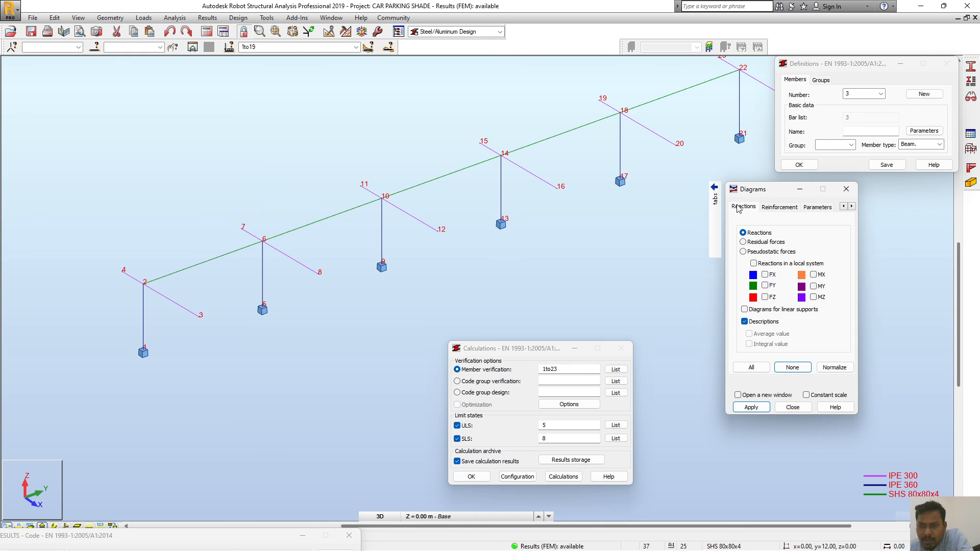
click(843, 207)
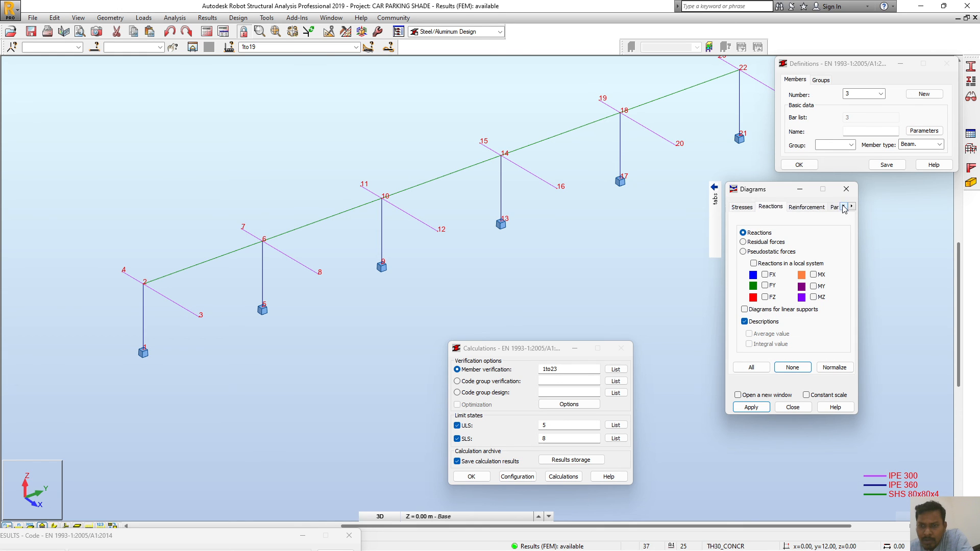
click(843, 206)
Display all normal, shear and torsional stress diagrams on the frame and move the diagram settings clear of the legend
click(782, 209)
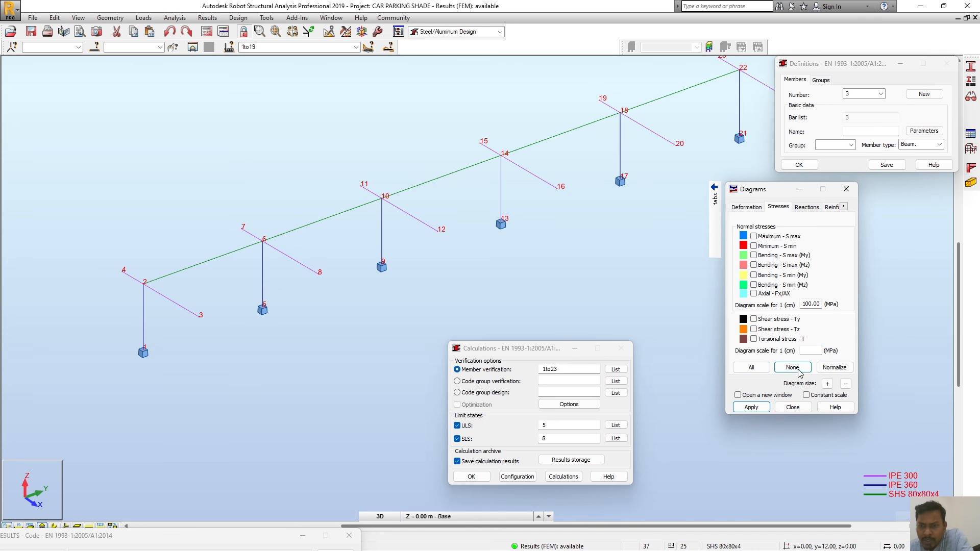
click(752, 368)
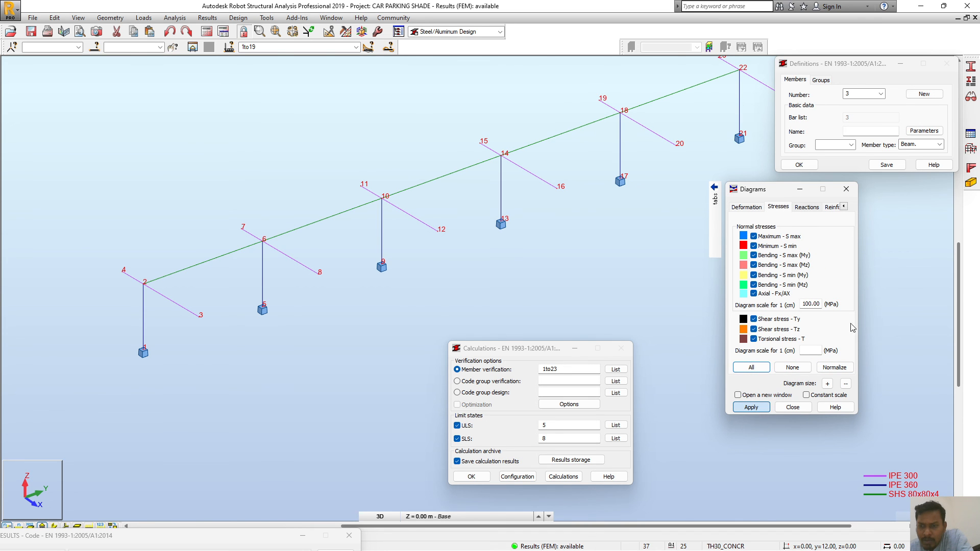
click(751, 407)
drag(770, 191, 694, 188)
Limit the stress diagrams to S max, S min, bending S max (My), S max (Mz) and S min (My), and view the whole frame
click(678, 317)
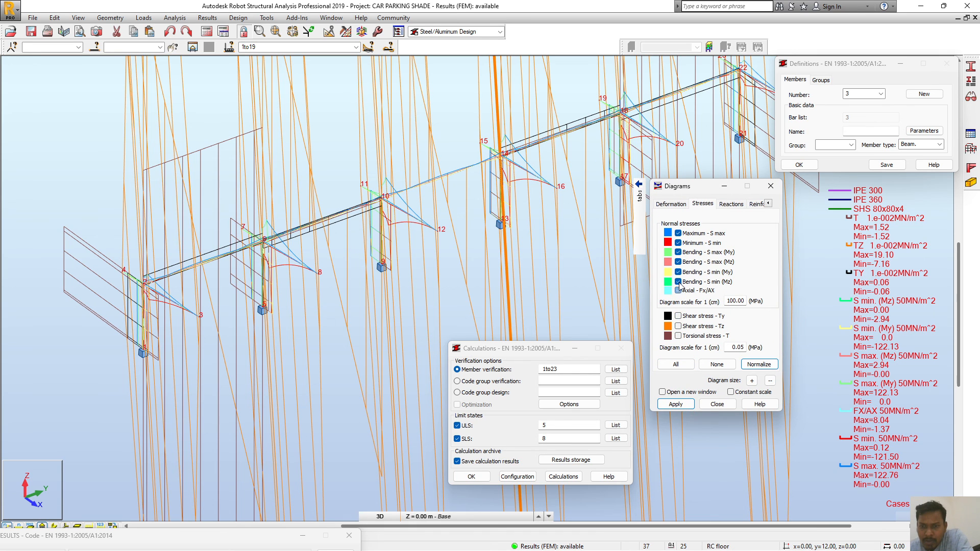
click(679, 405)
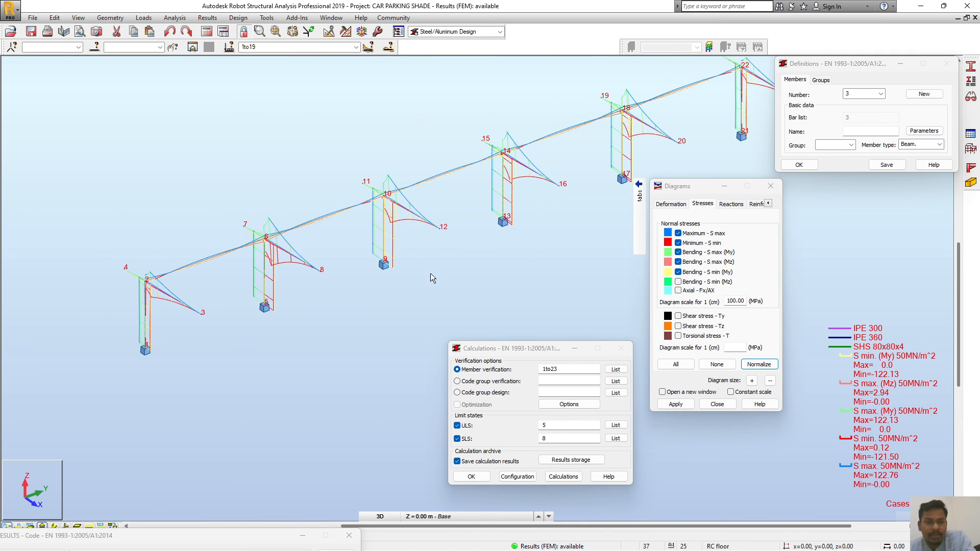
middle_drag(552, 257, 479, 262)
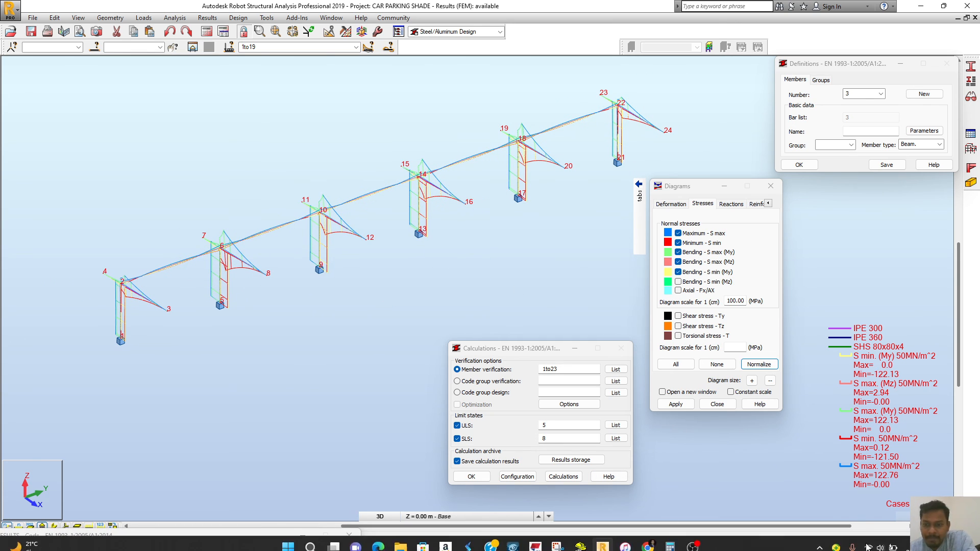
drag(514, 348, 513, 328)
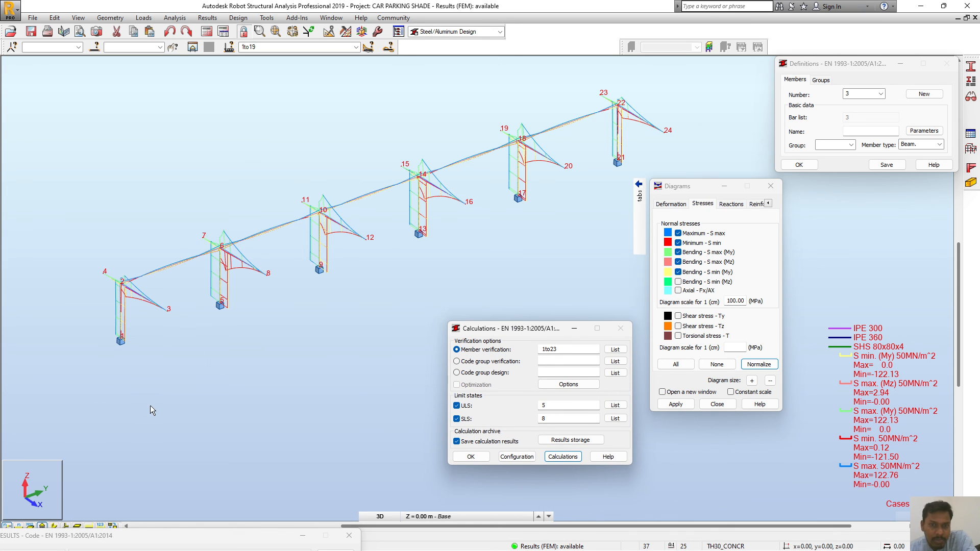